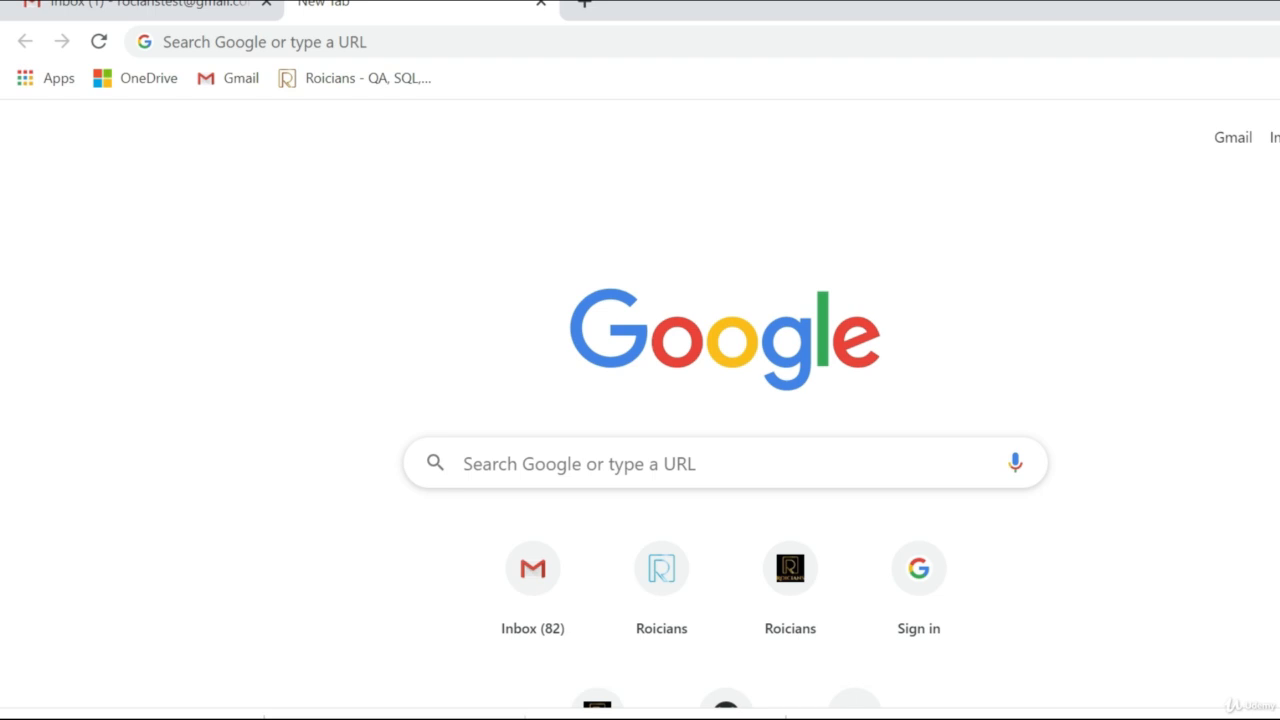
Search Google for 'jira download' and return to the top of the results
scroll(640, 400, "down", 1)
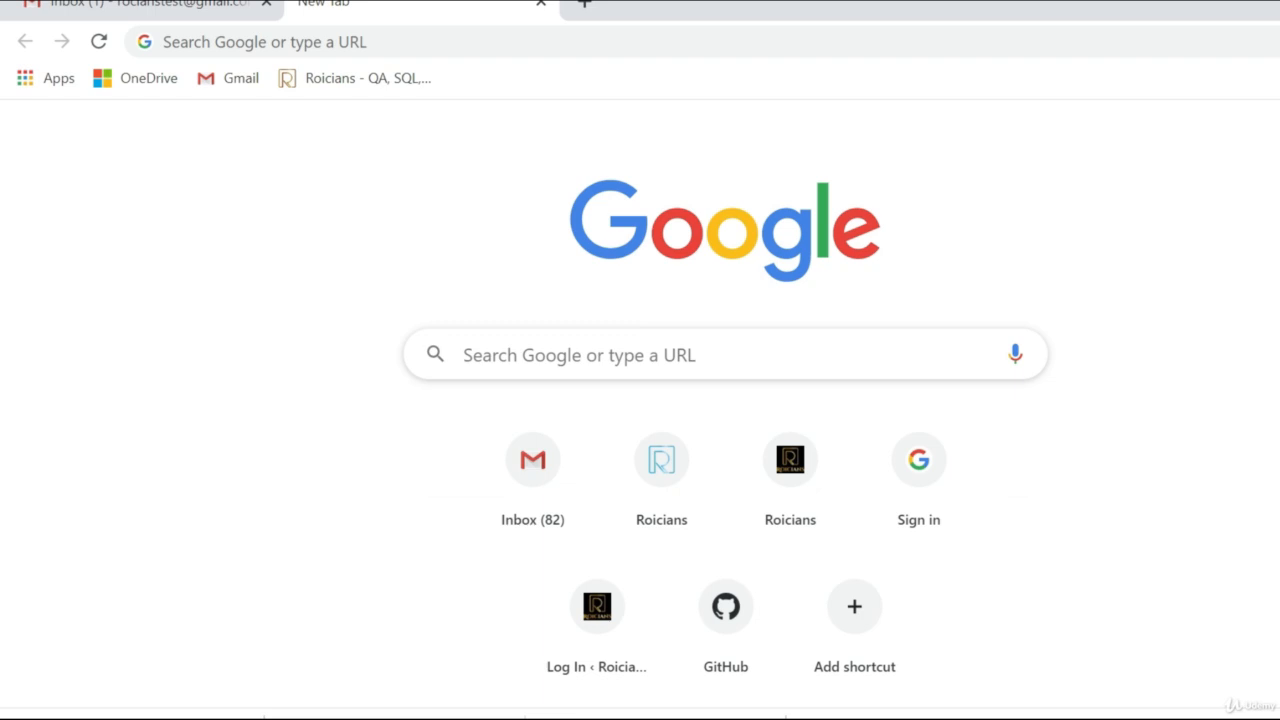
left_click(243, 42)
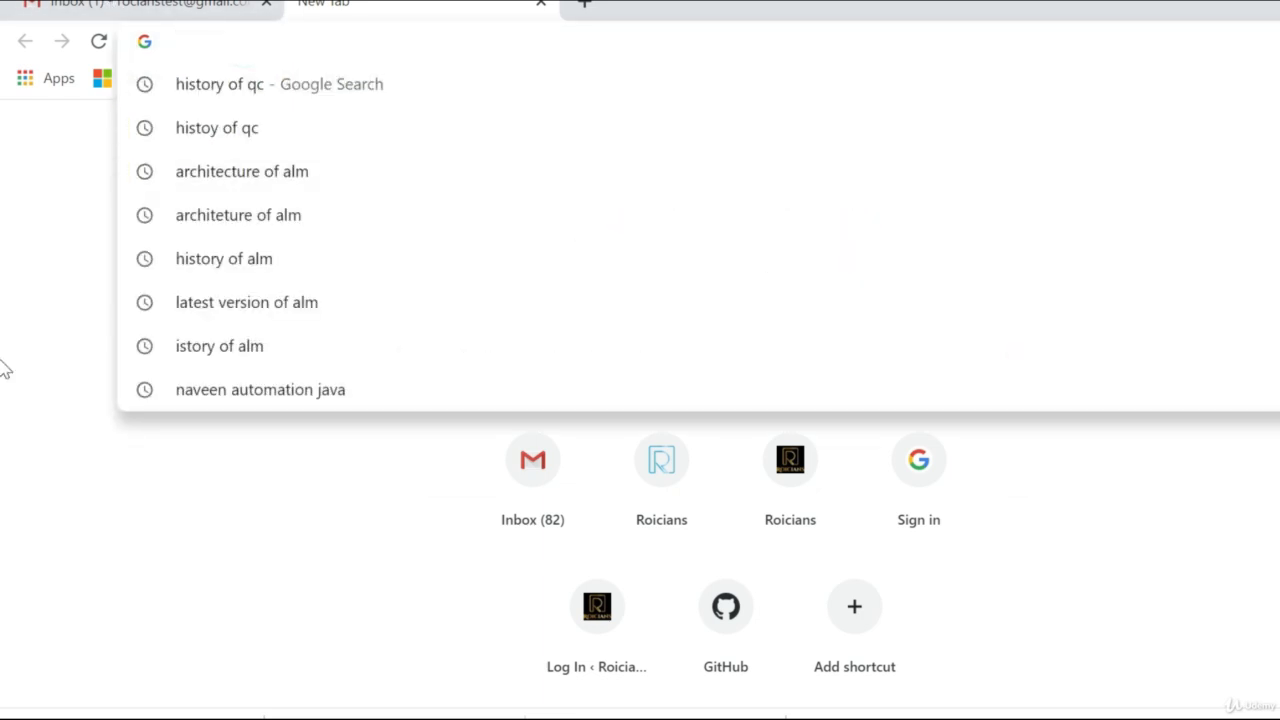
type("jira d")
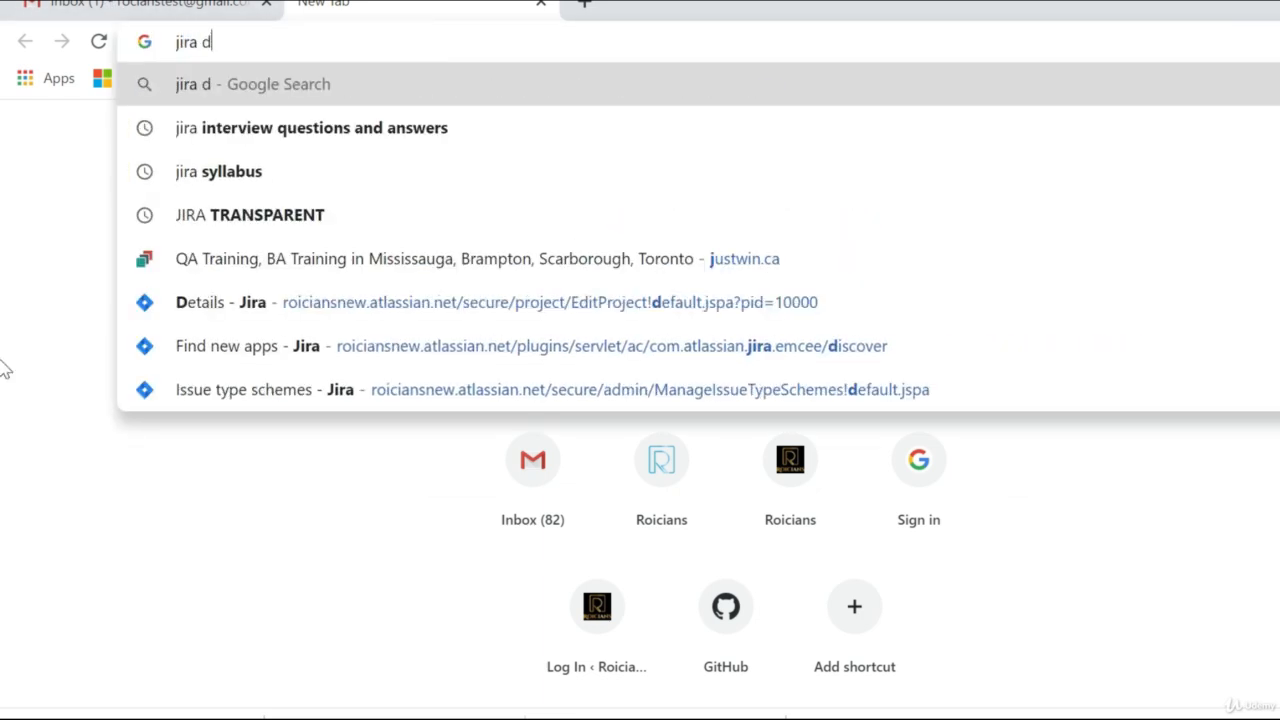
type("ownload")
key("Return")
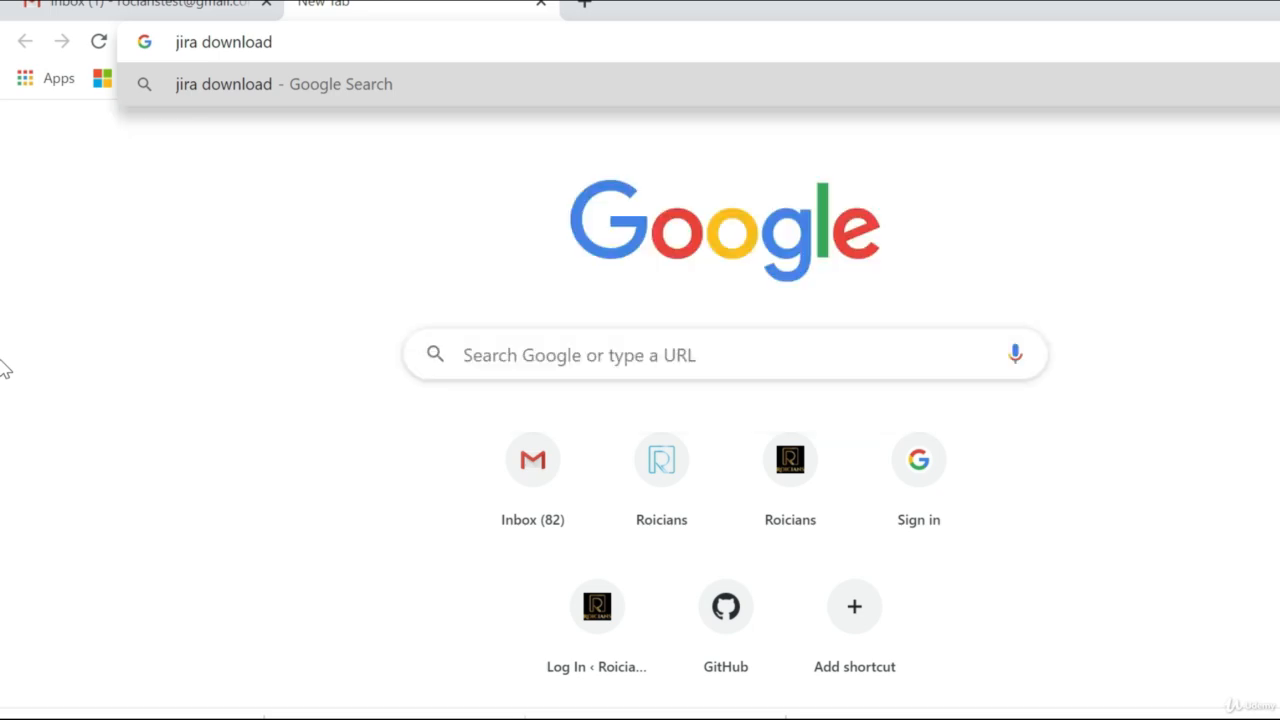
scroll(300, 318, "down", 3)
scroll(300, 318, "up", 2)
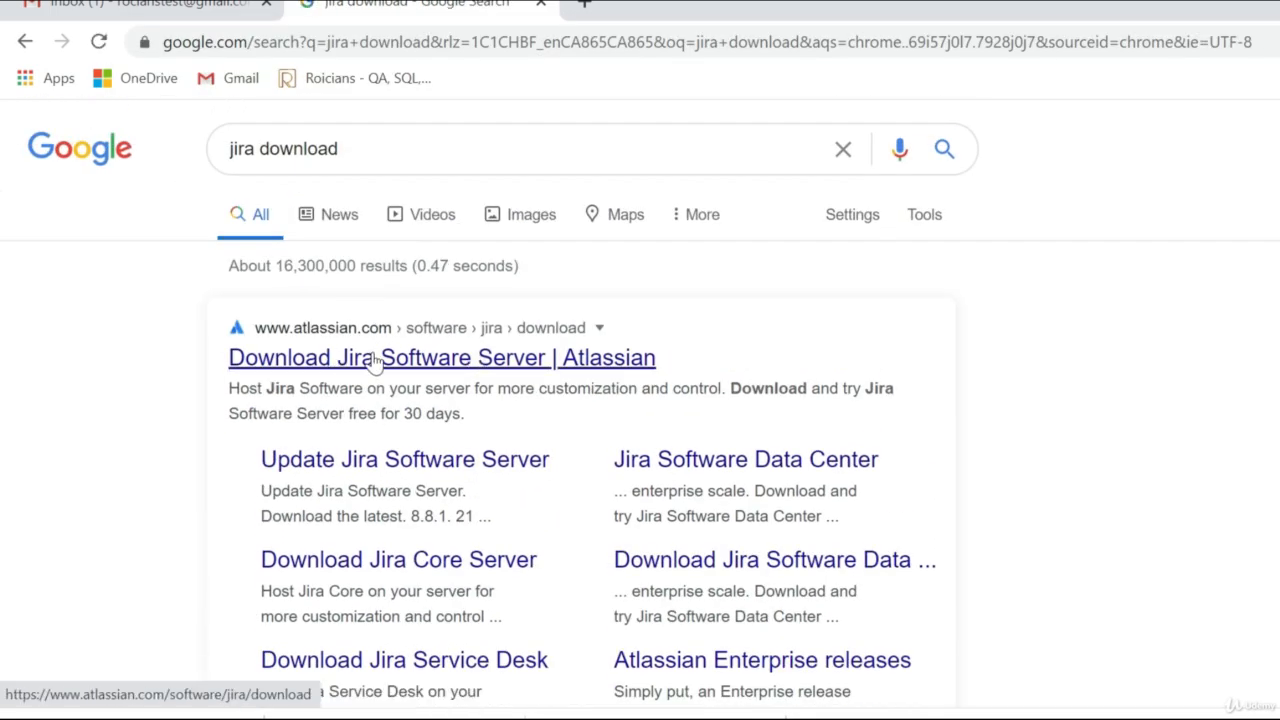
Open the Jira Software Server download result, choose Try it free, and view the free plans
left_click(308, 366)
left_click(385, 357)
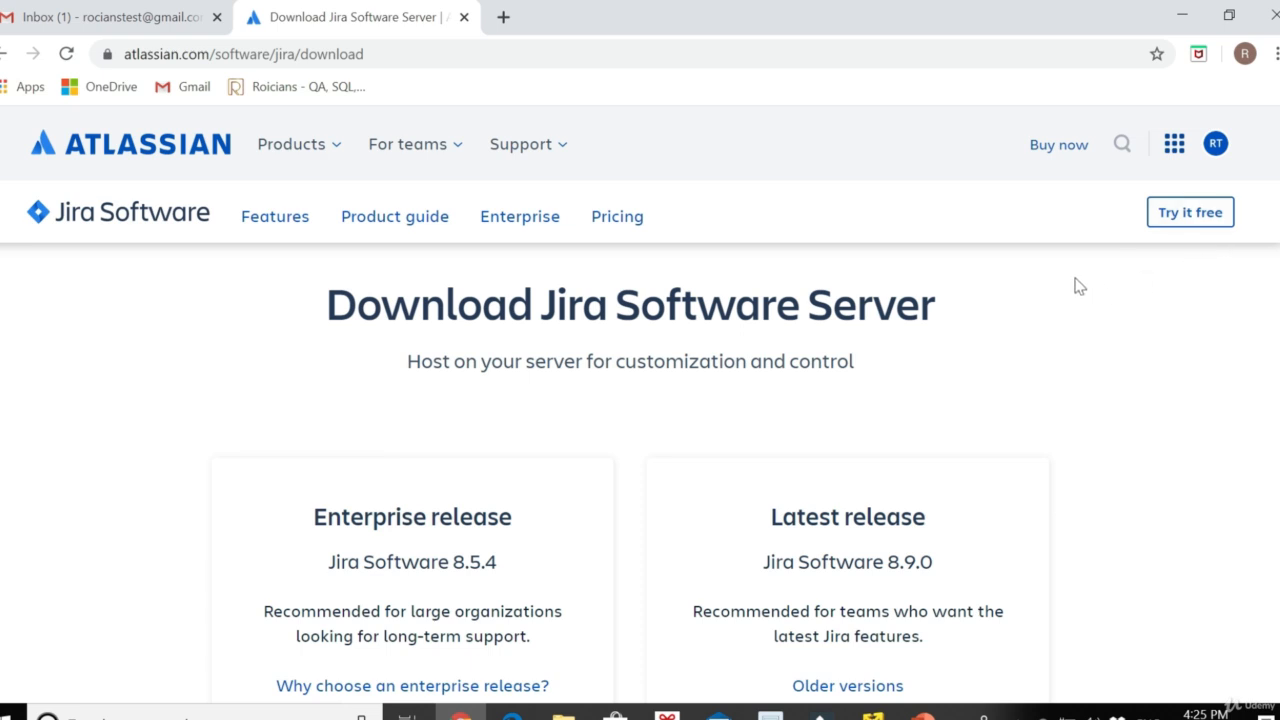
left_click(1185, 214)
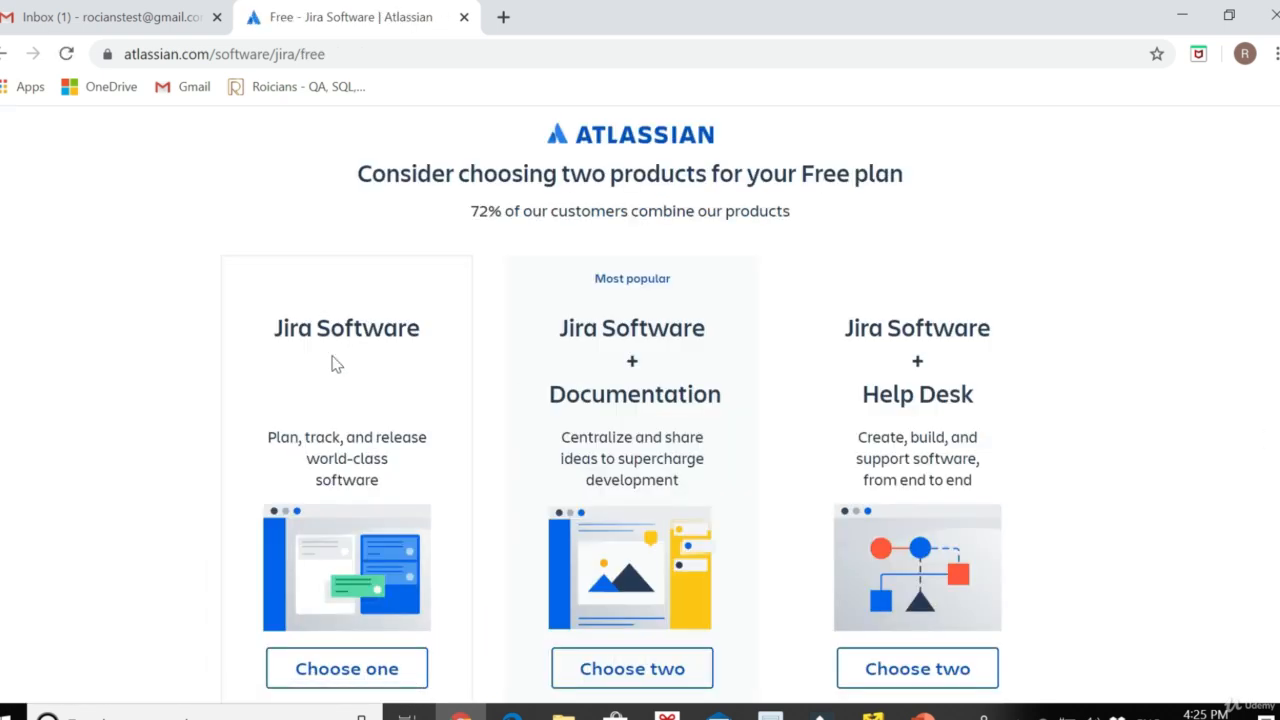
scroll(1137, 420, "down", 2)
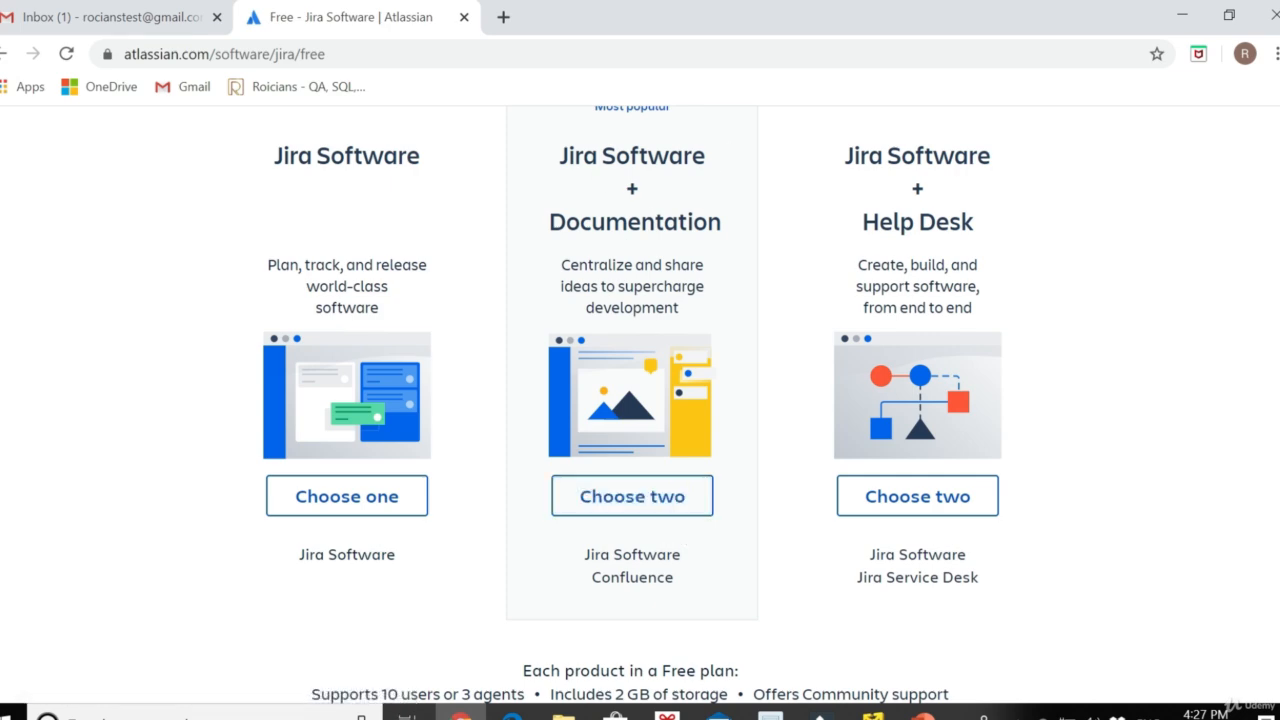
Choose the Jira Software + Confluence bundle and enter the account e-mail and password
left_click(640, 512)
scroll(908, 430, "down", 2)
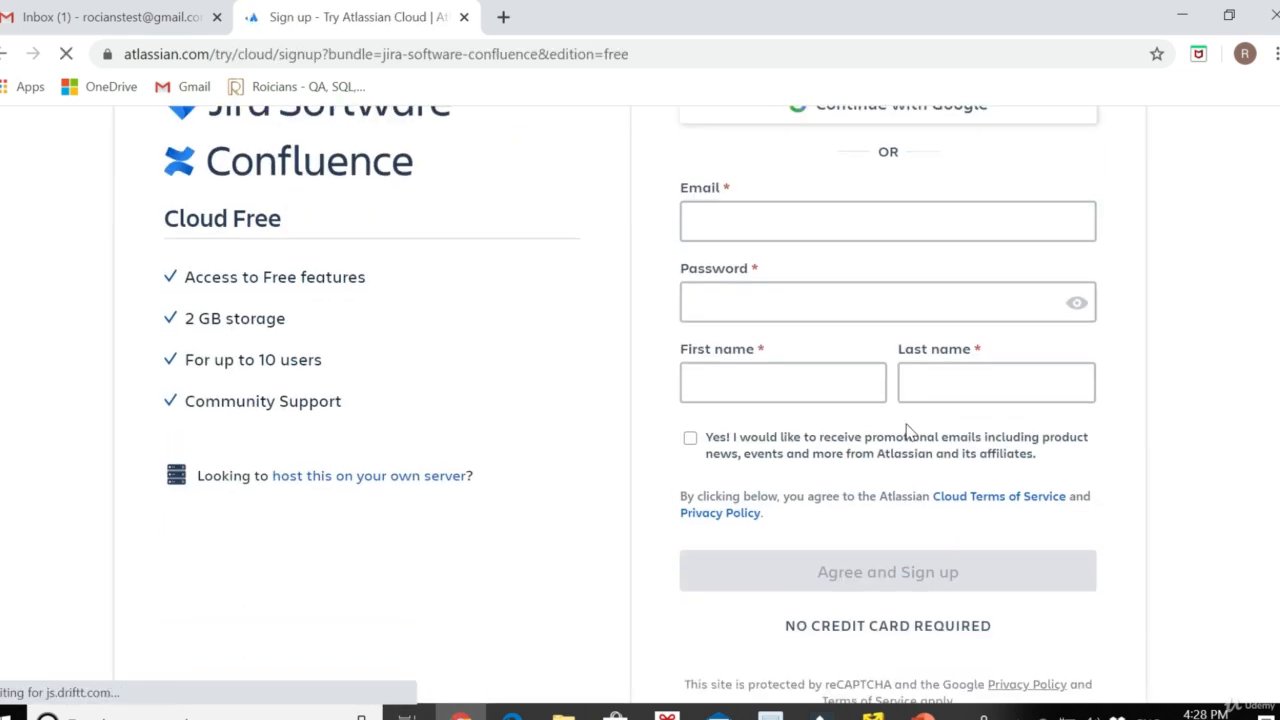
scroll(908, 432, "up", 2)
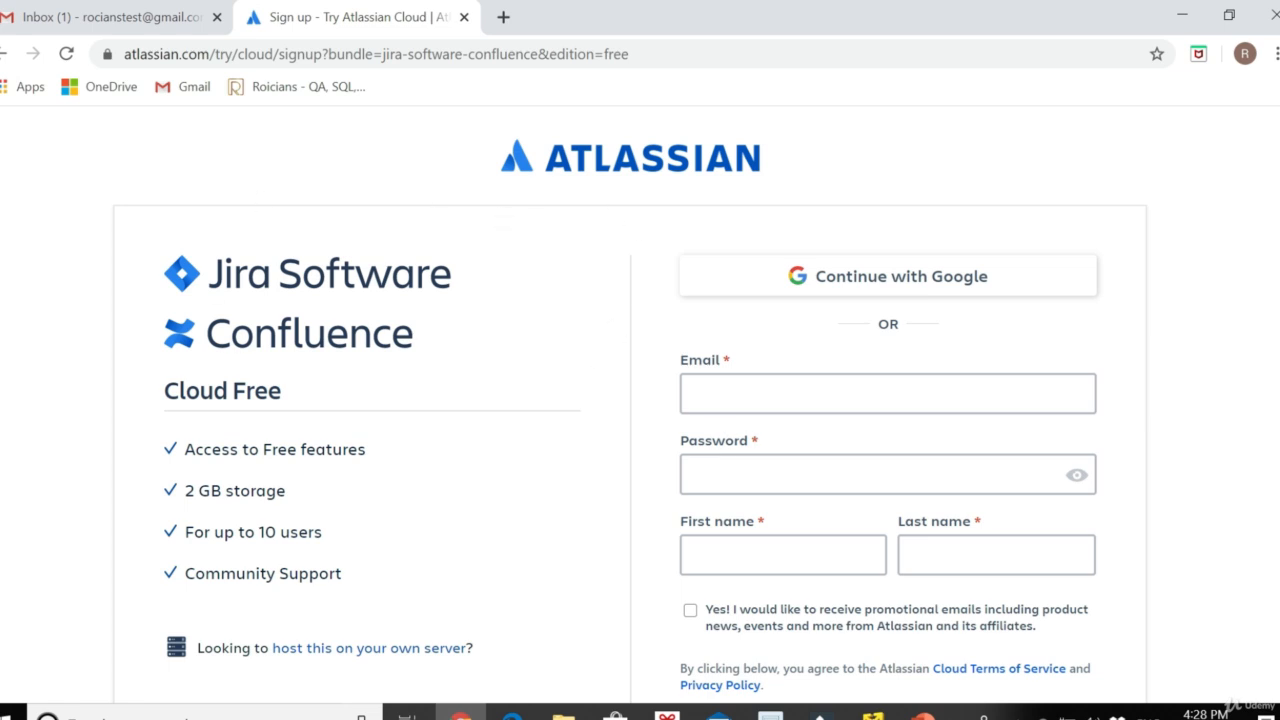
left_click(730, 394)
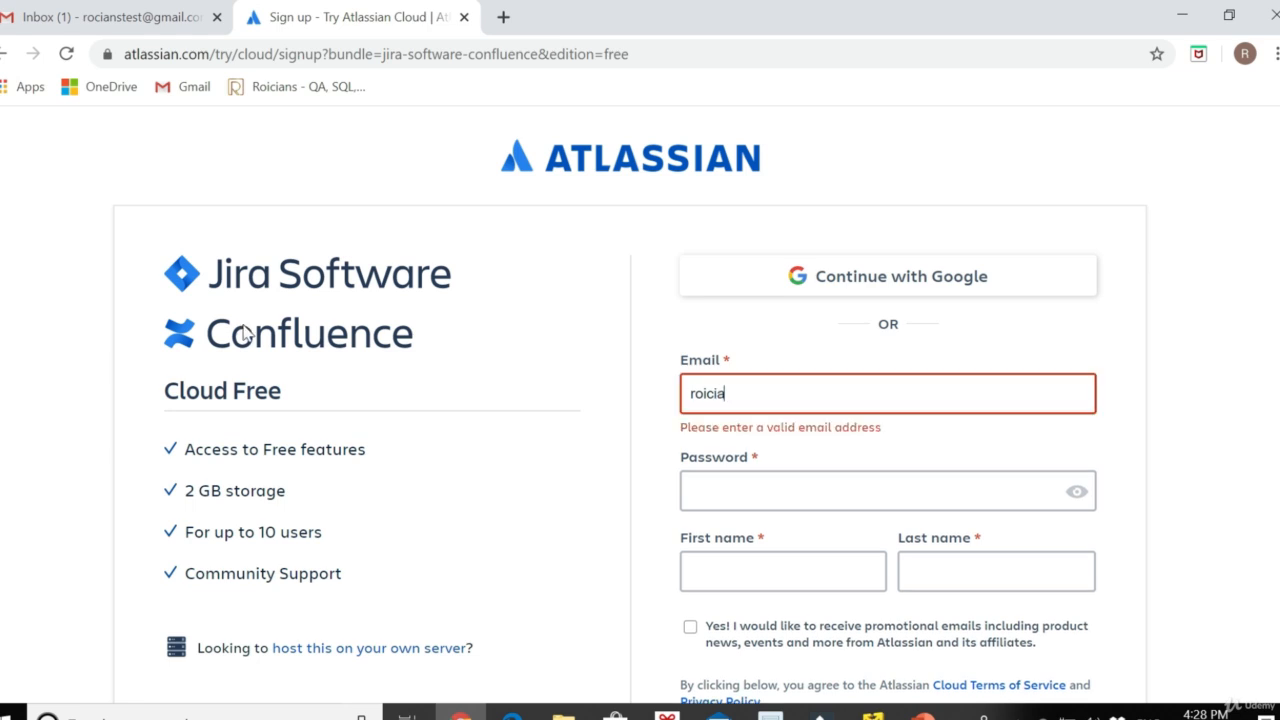
key("Tab")
type("**********")
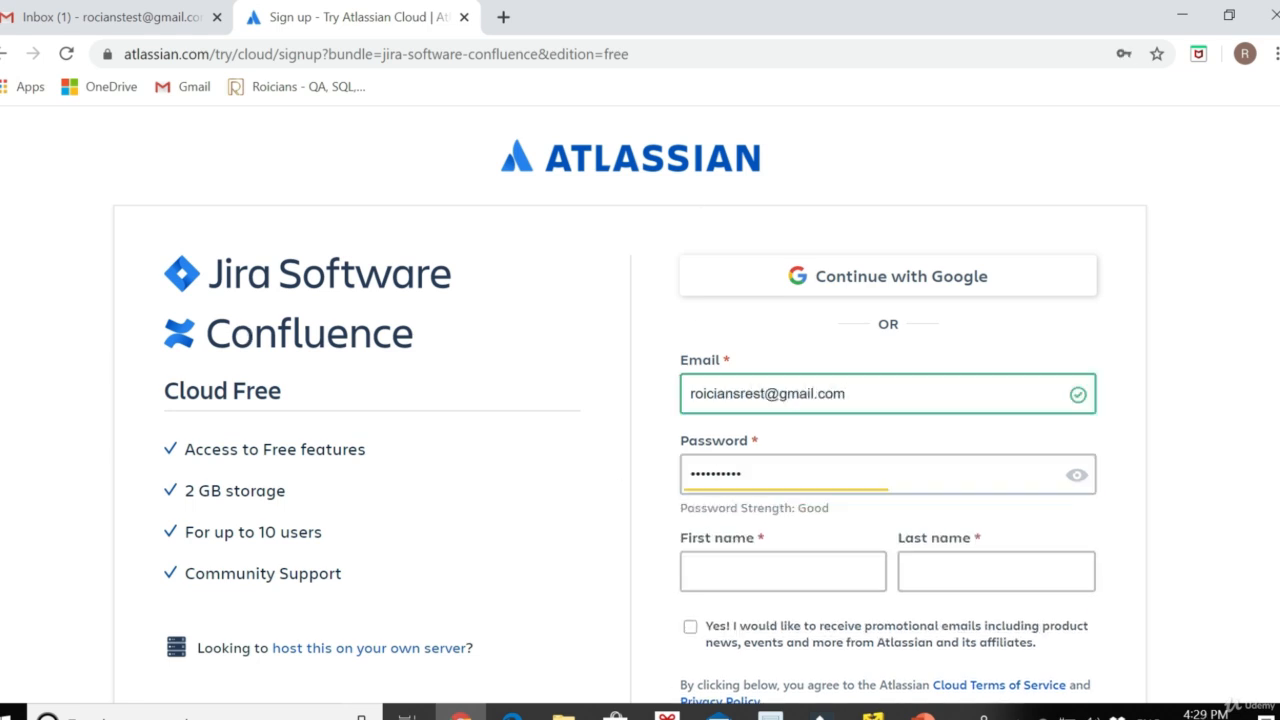
Fill in the user's first and last name and agree to sign up
scroll(834, 586, "down", 2)
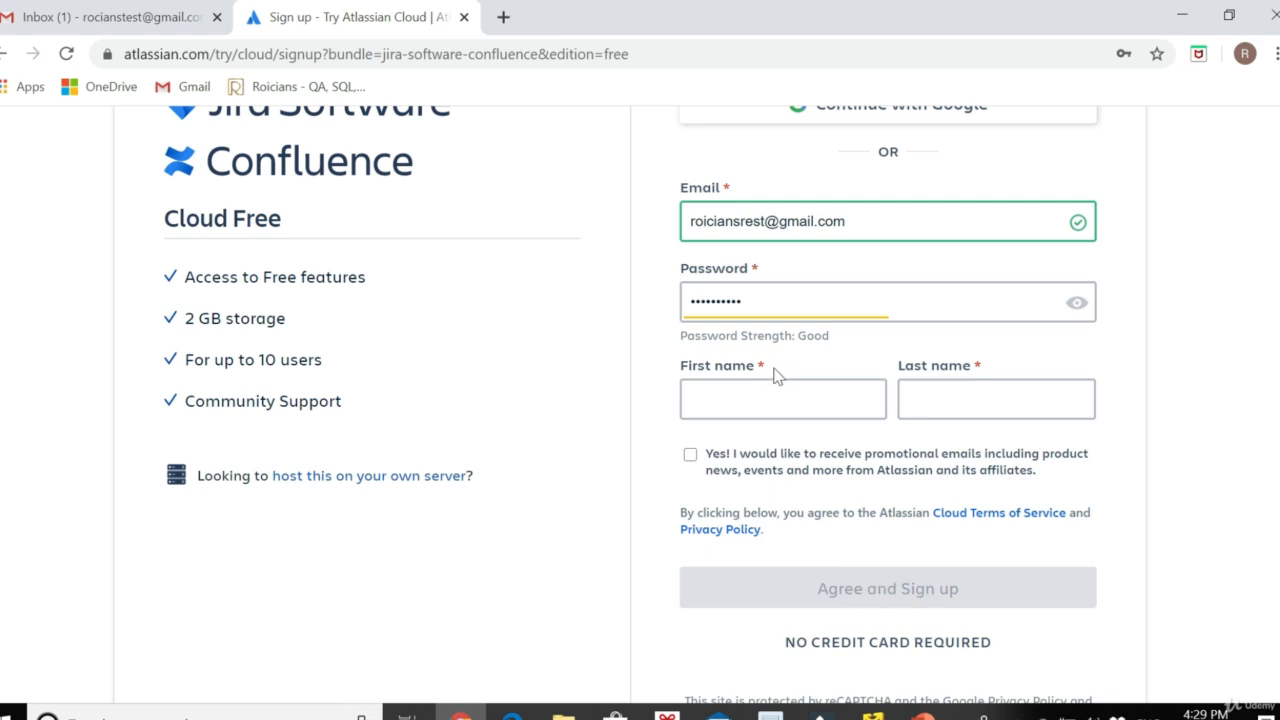
left_click(745, 388)
type("Roicians")
key("Tab")
type("Tech")
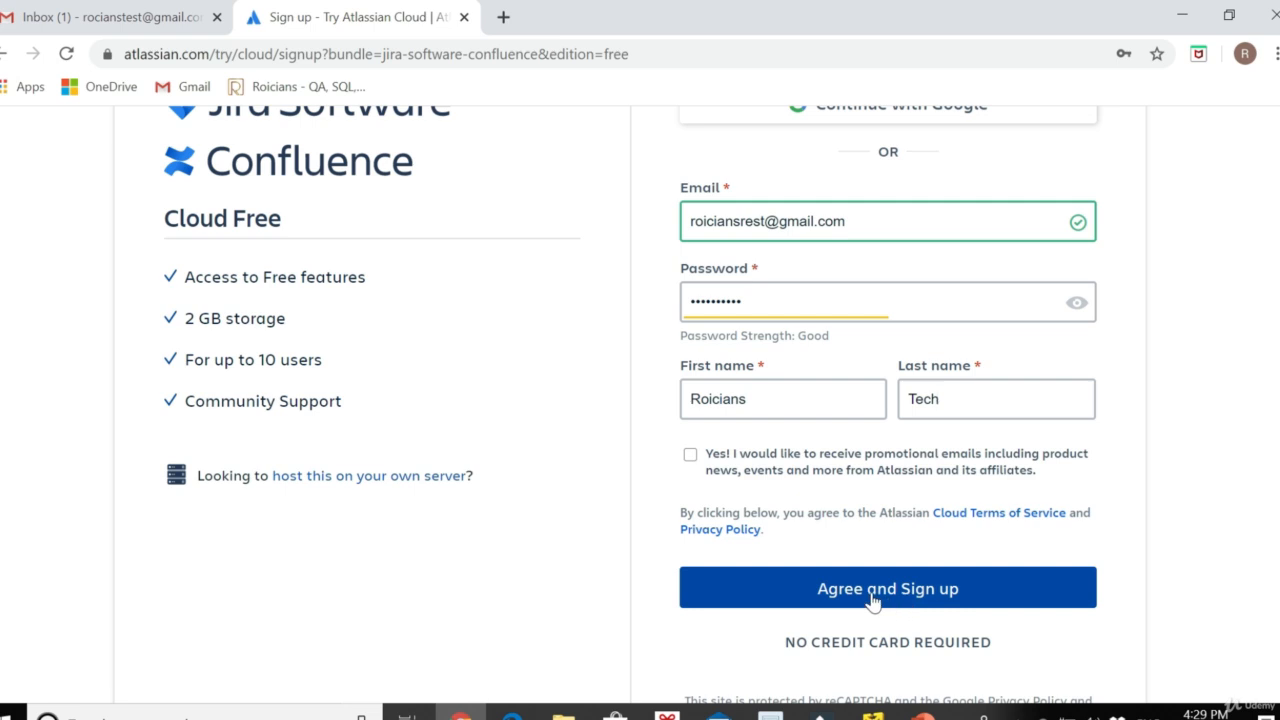
left_click(925, 600)
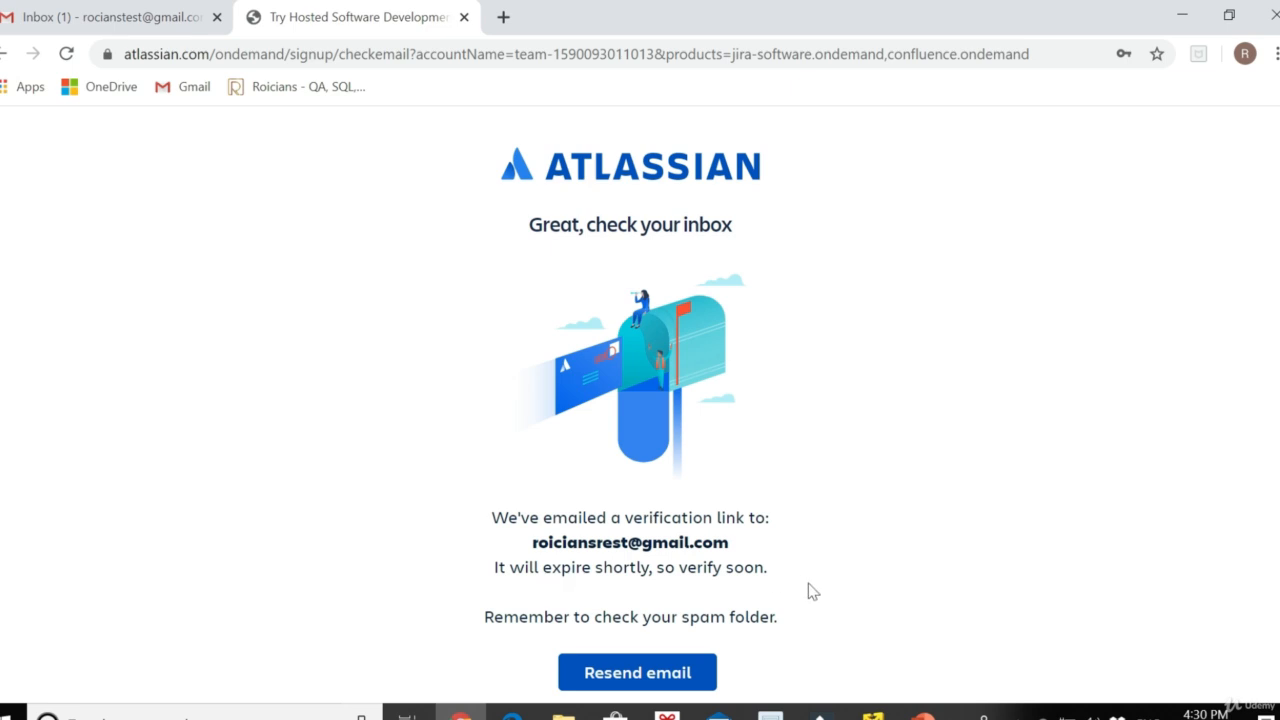
Open the 'Almost there!' Atlassian email in Gmail and confirm with 'Yes, verify me!'
left_click(128, 25)
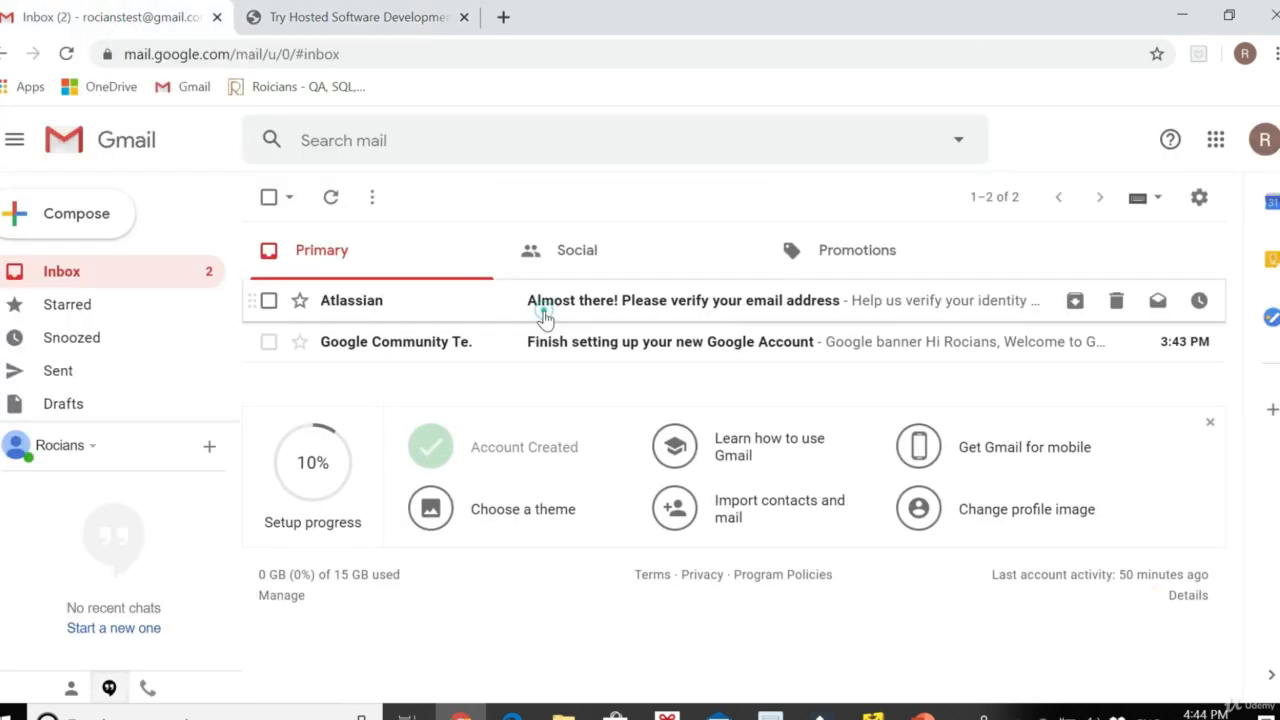
left_click(543, 312)
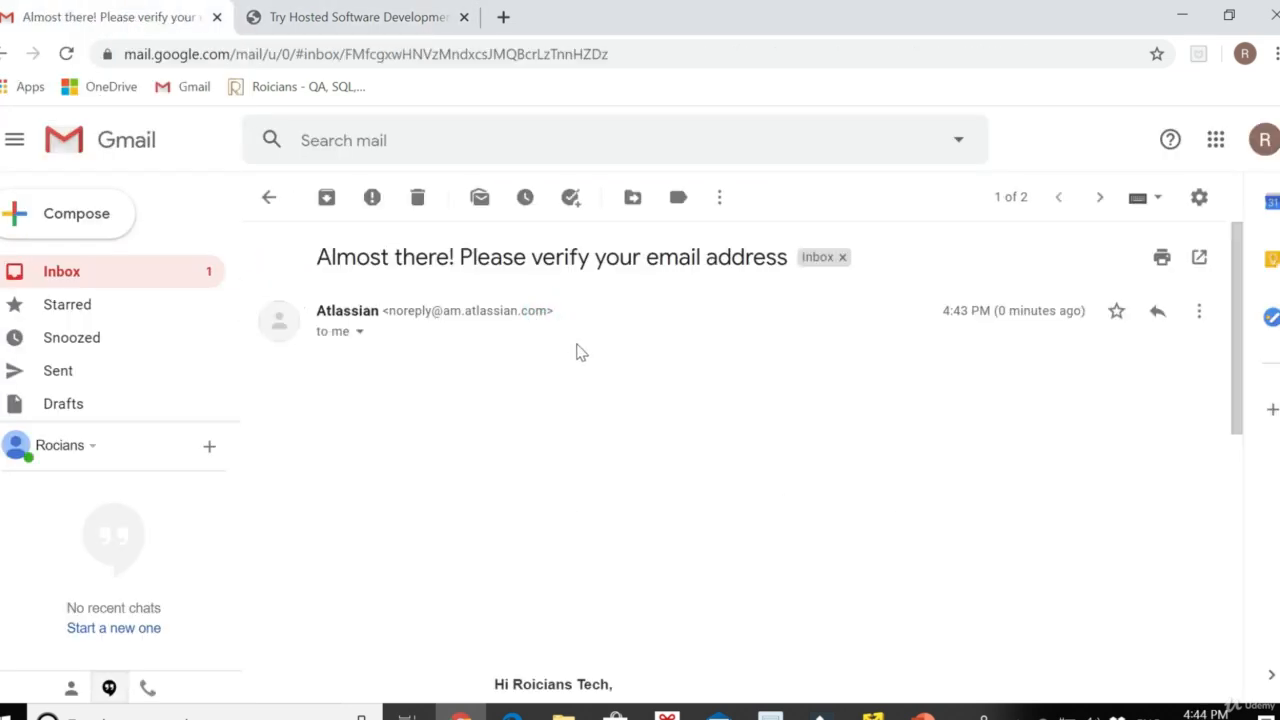
scroll(668, 551, "down", 3)
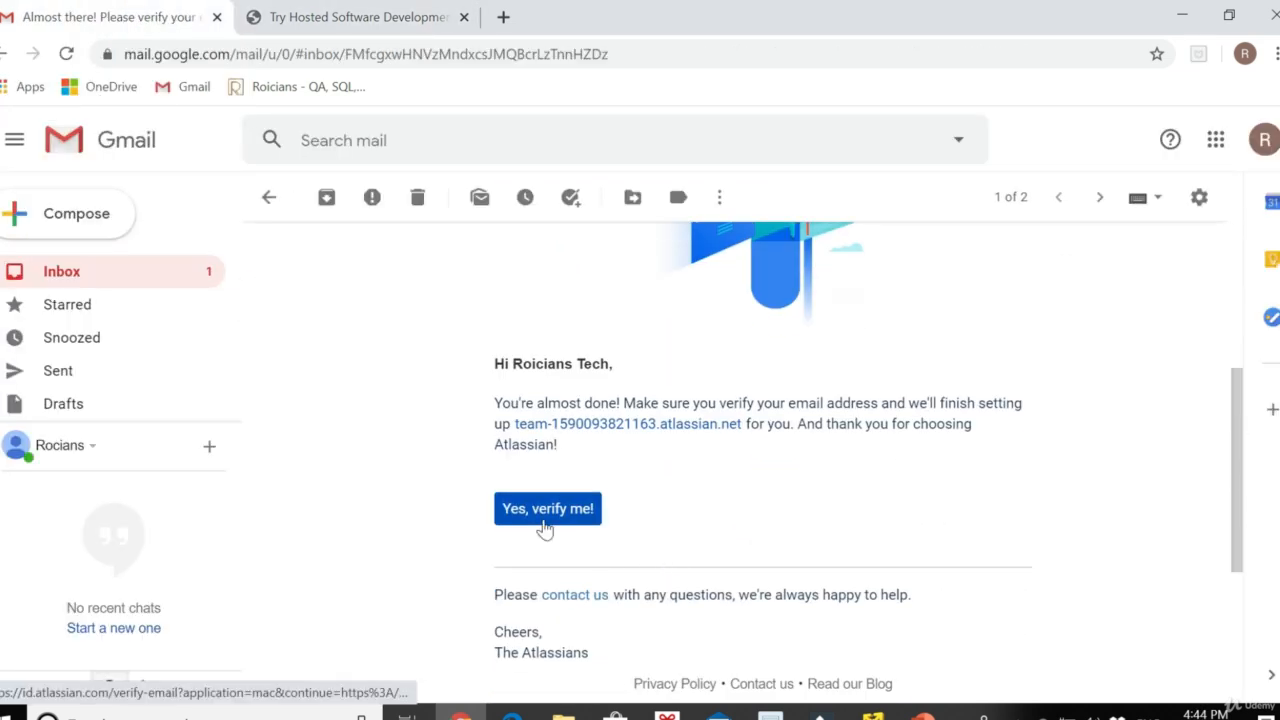
left_click(574, 519)
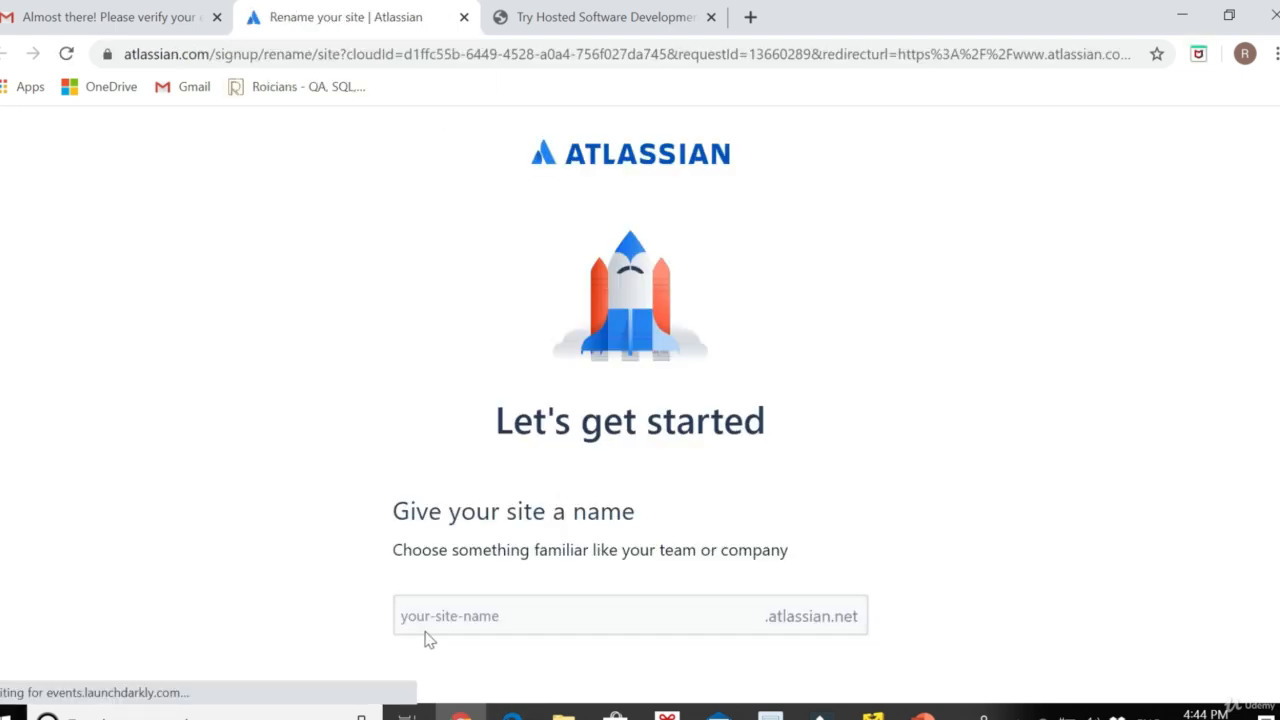
Enter TestRoicians as the site name and continue to the welcome survey
left_click(560, 616)
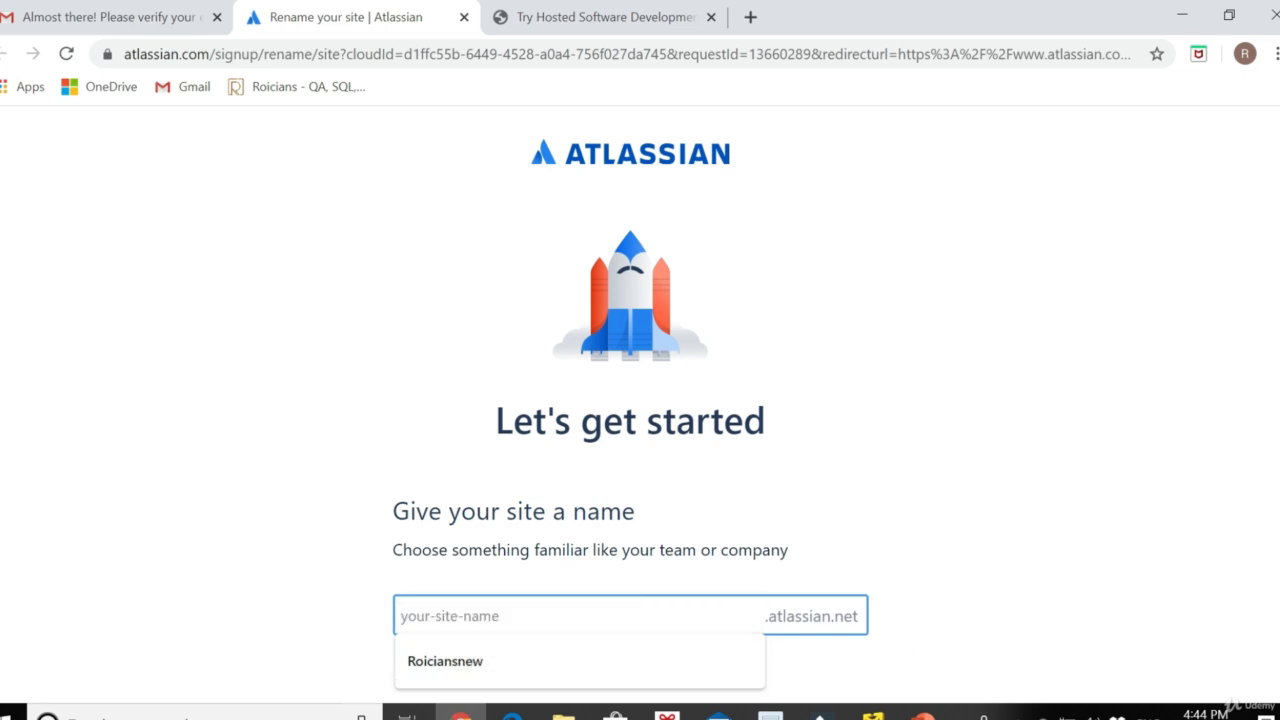
left_click(516, 616)
type("TestRoicians")
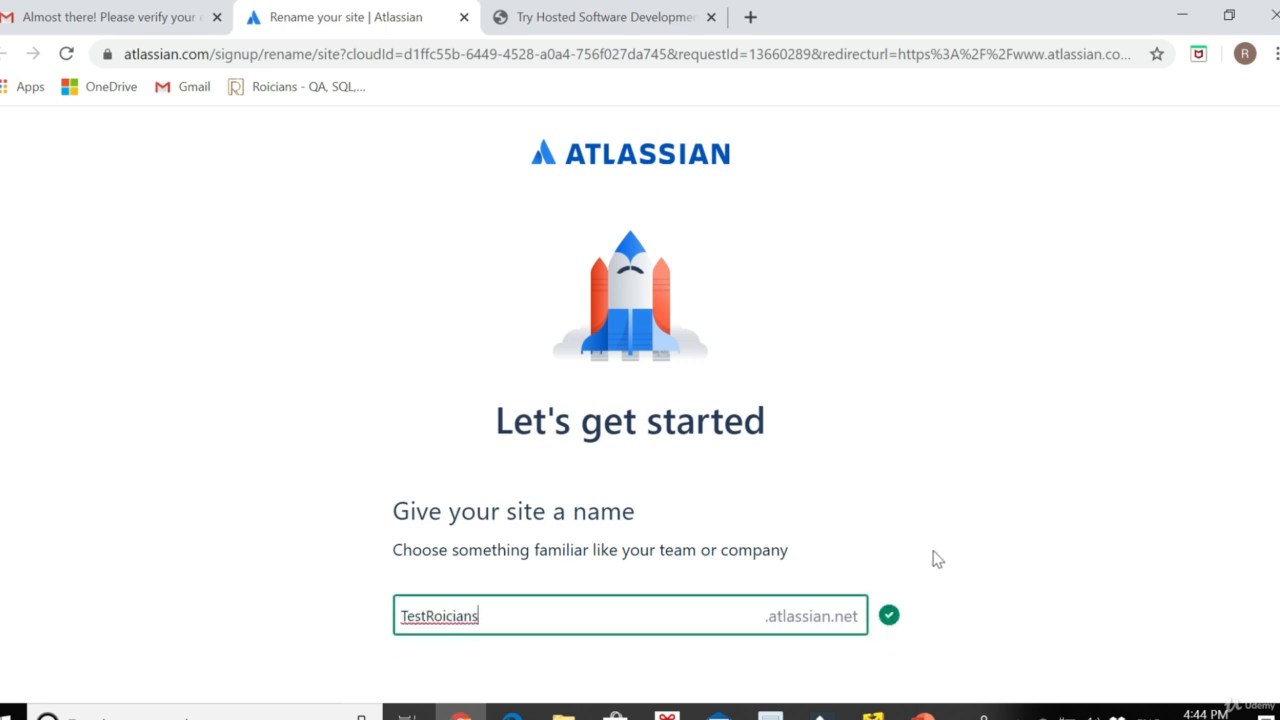
key("ctrl+a")
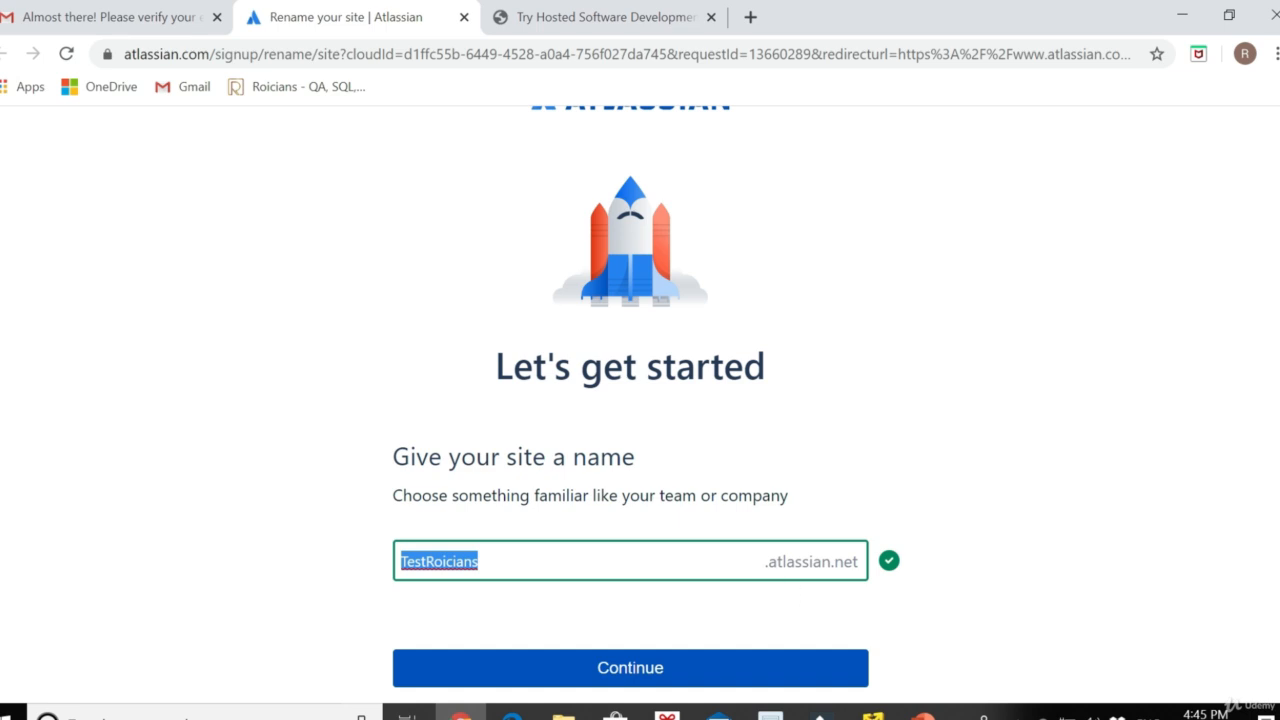
left_click(600, 666)
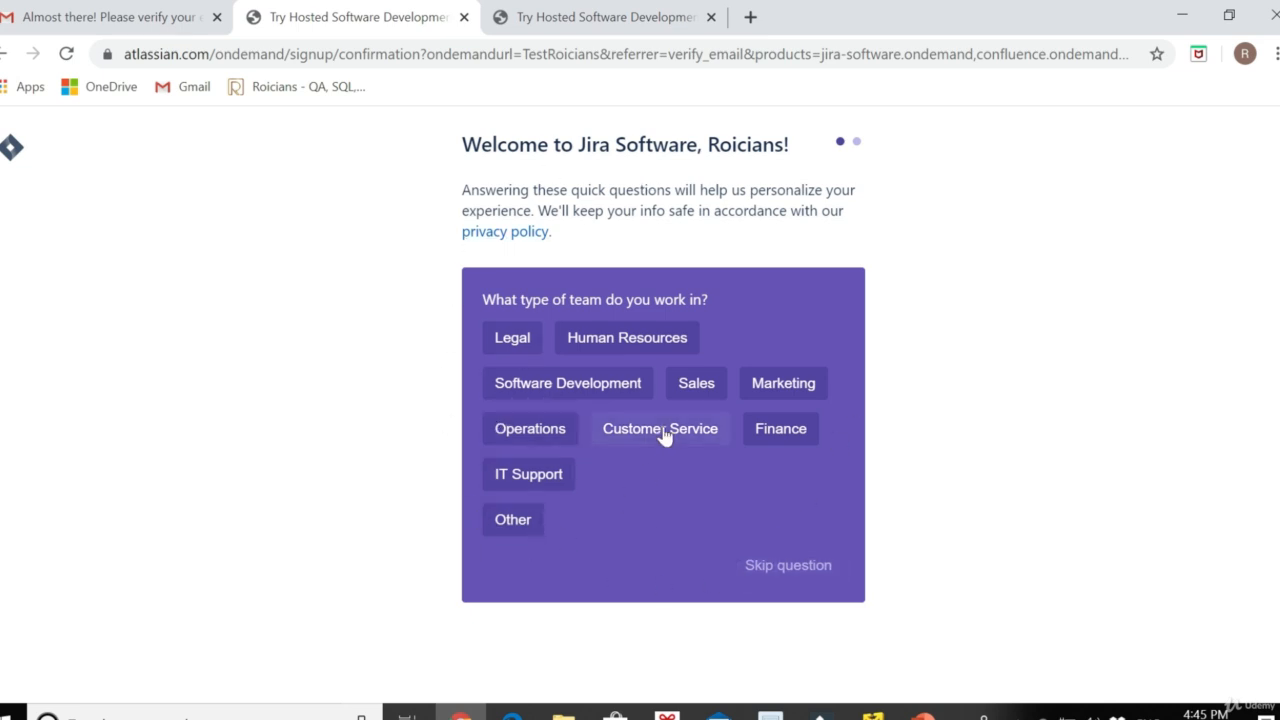
Skip the team-type question, pick Scrum Master as role, and skip invites and setup questions
left_click(771, 578)
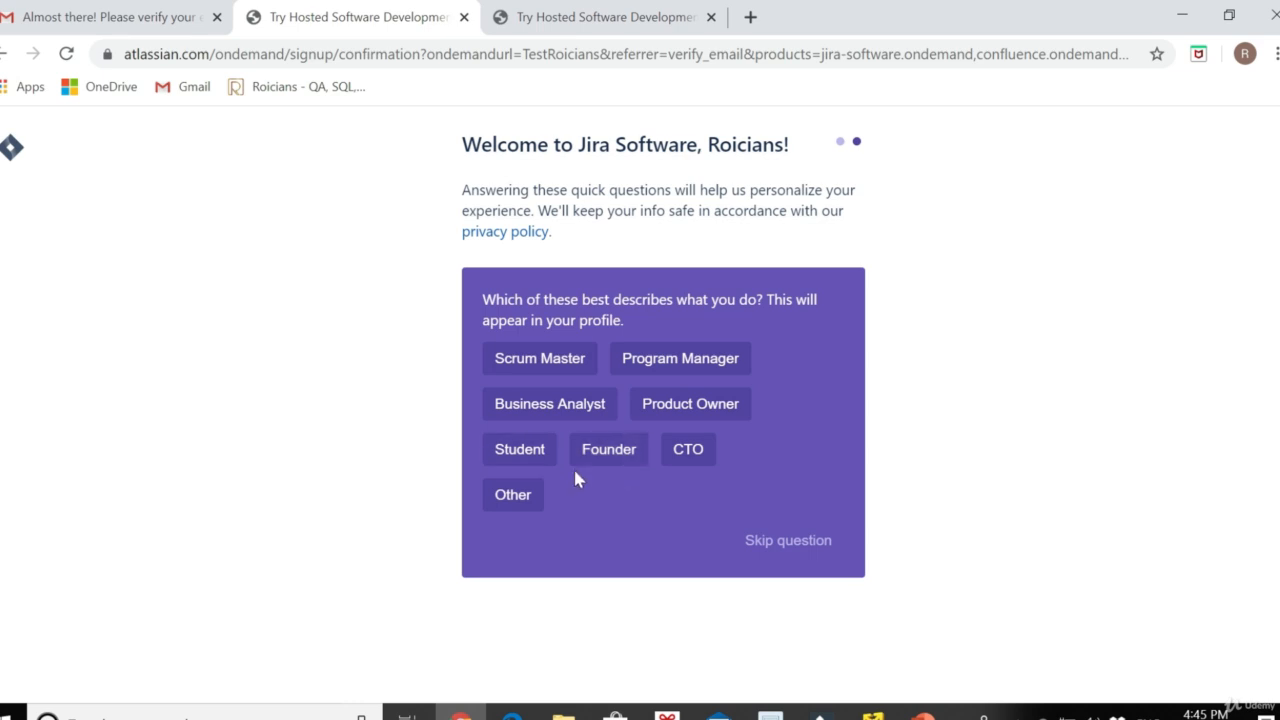
left_click(540, 449)
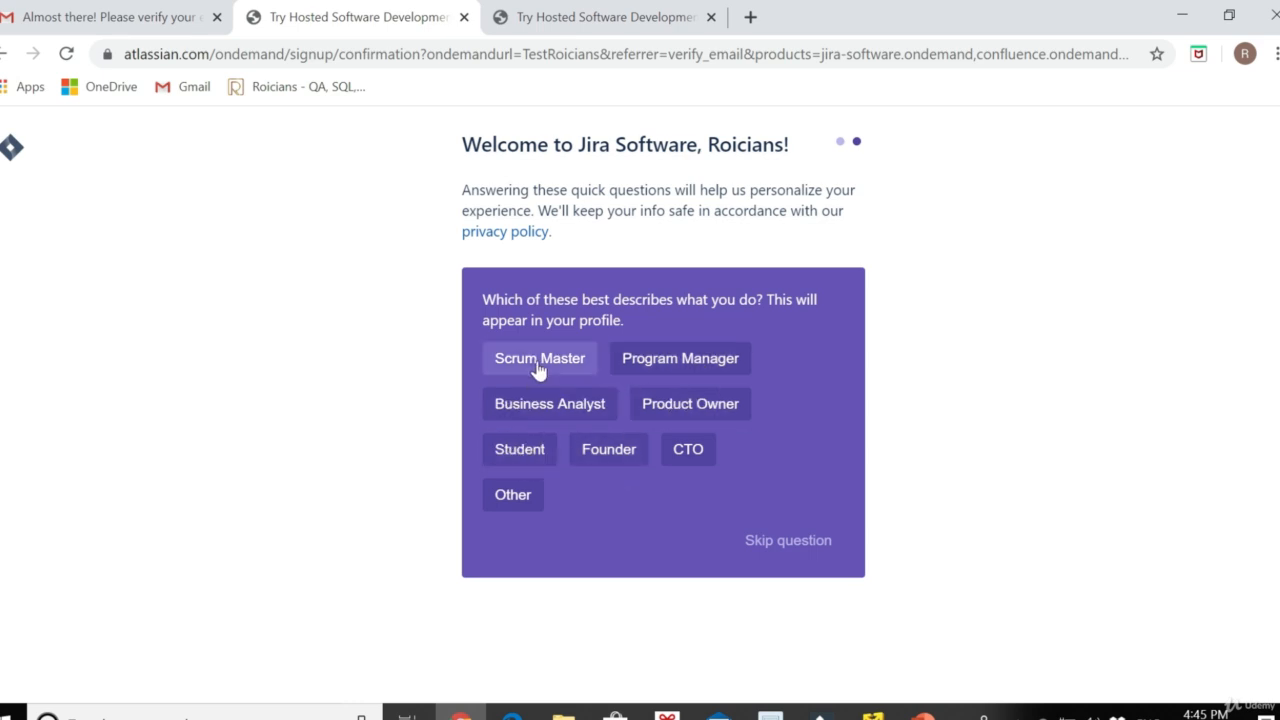
left_click(535, 368)
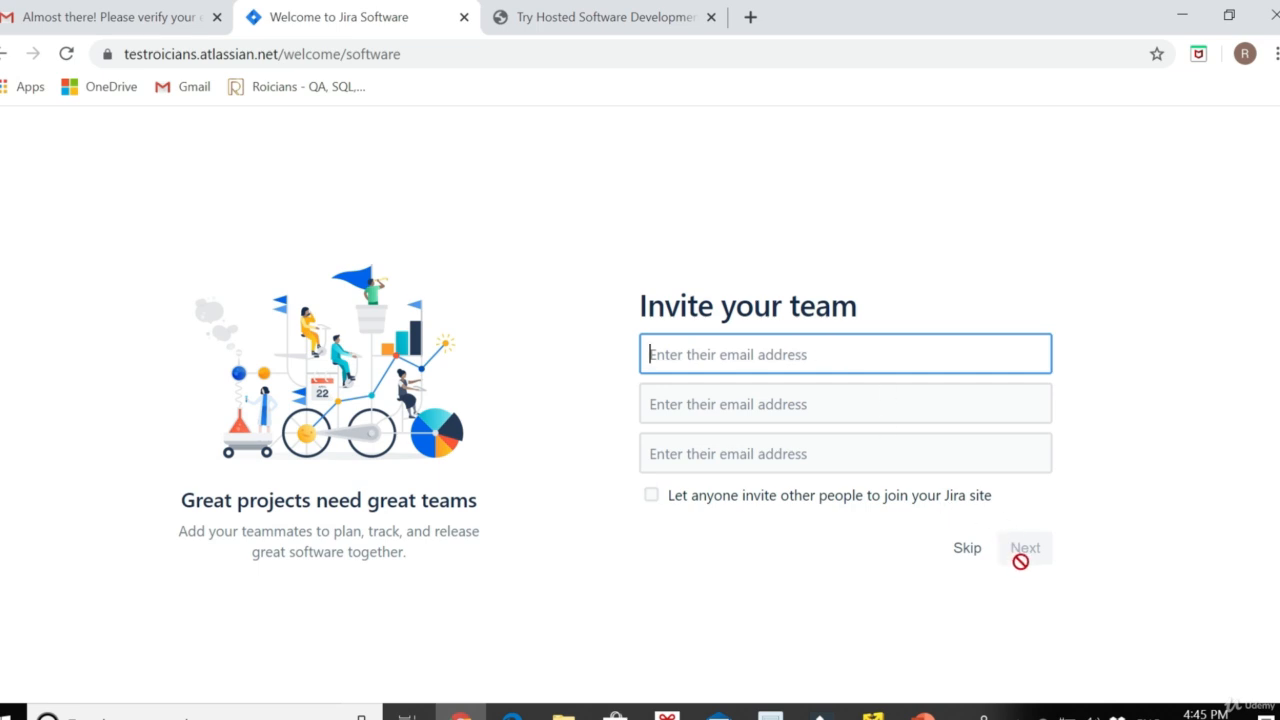
left_click(542, 442)
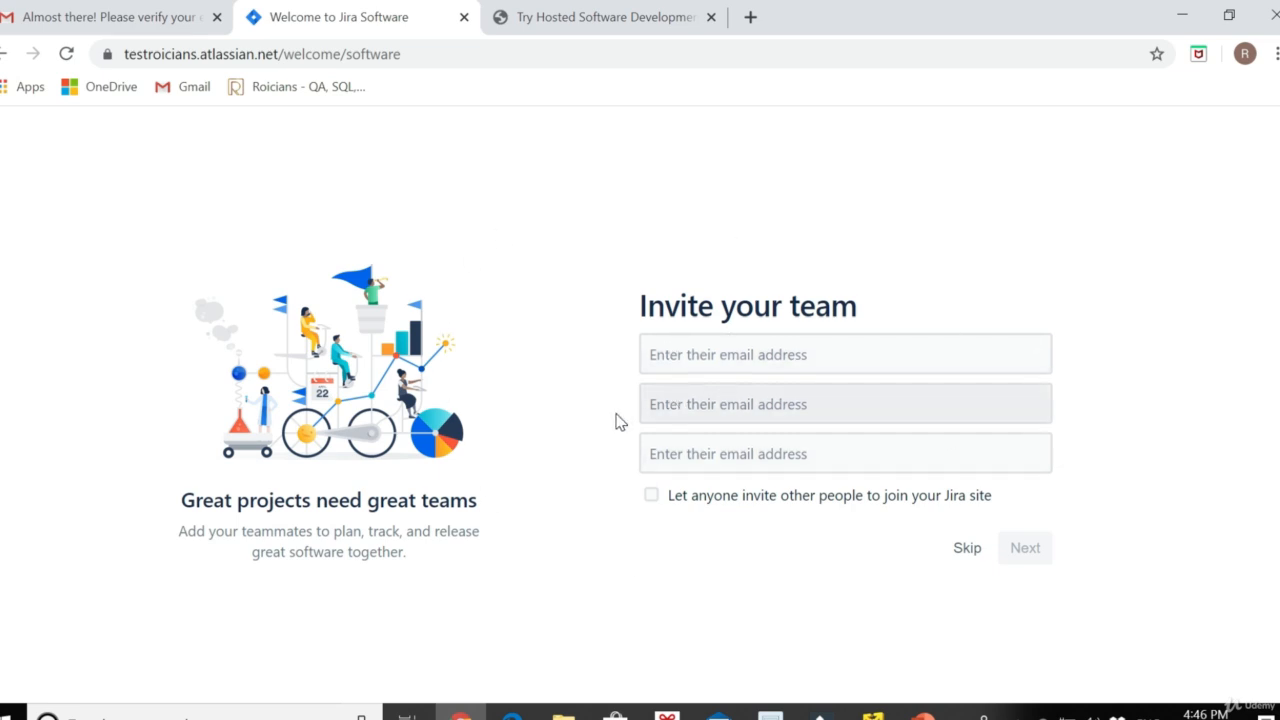
left_click(952, 552)
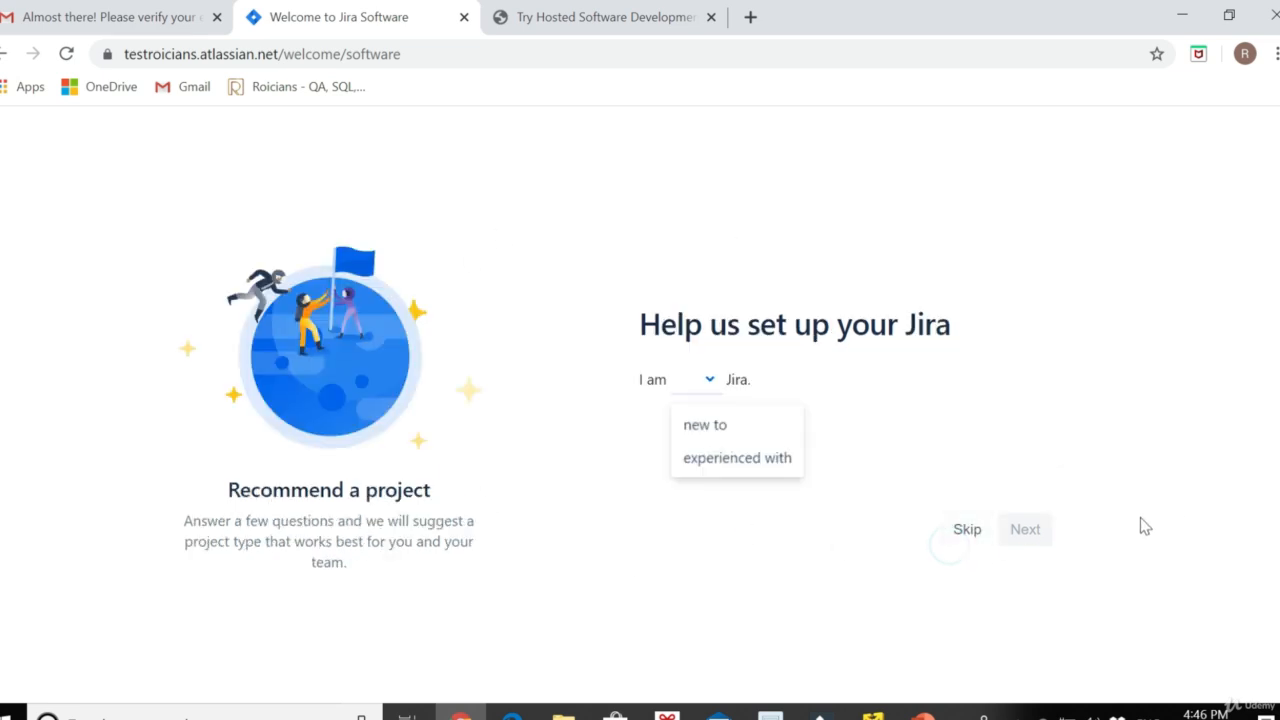
left_click(970, 528)
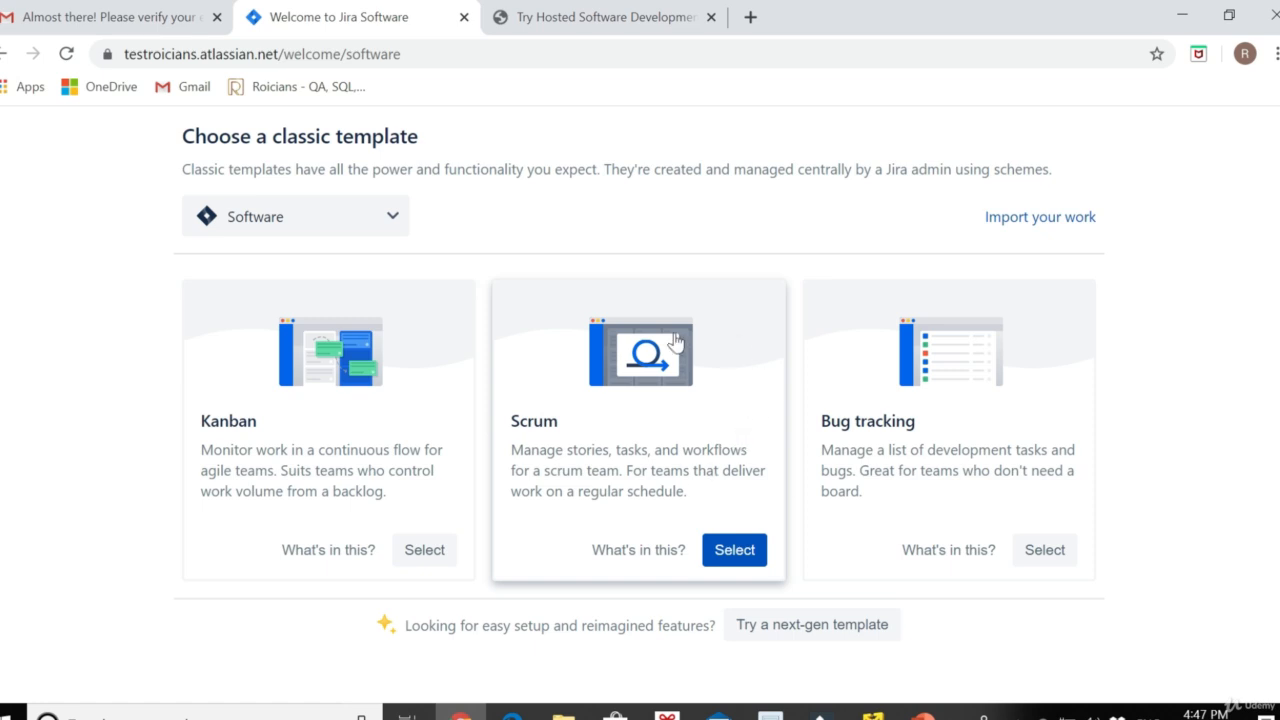
Select the Scrum template card to open the Create project form
left_click(734, 549)
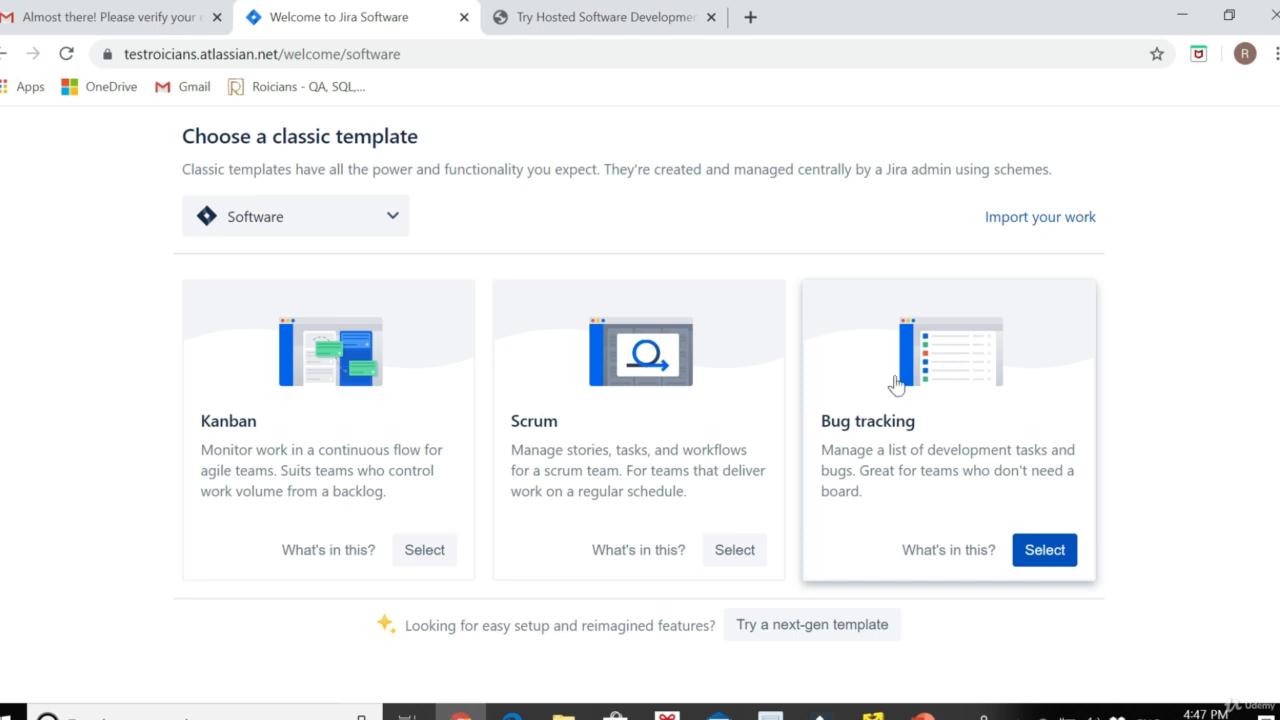
left_click(734, 549)
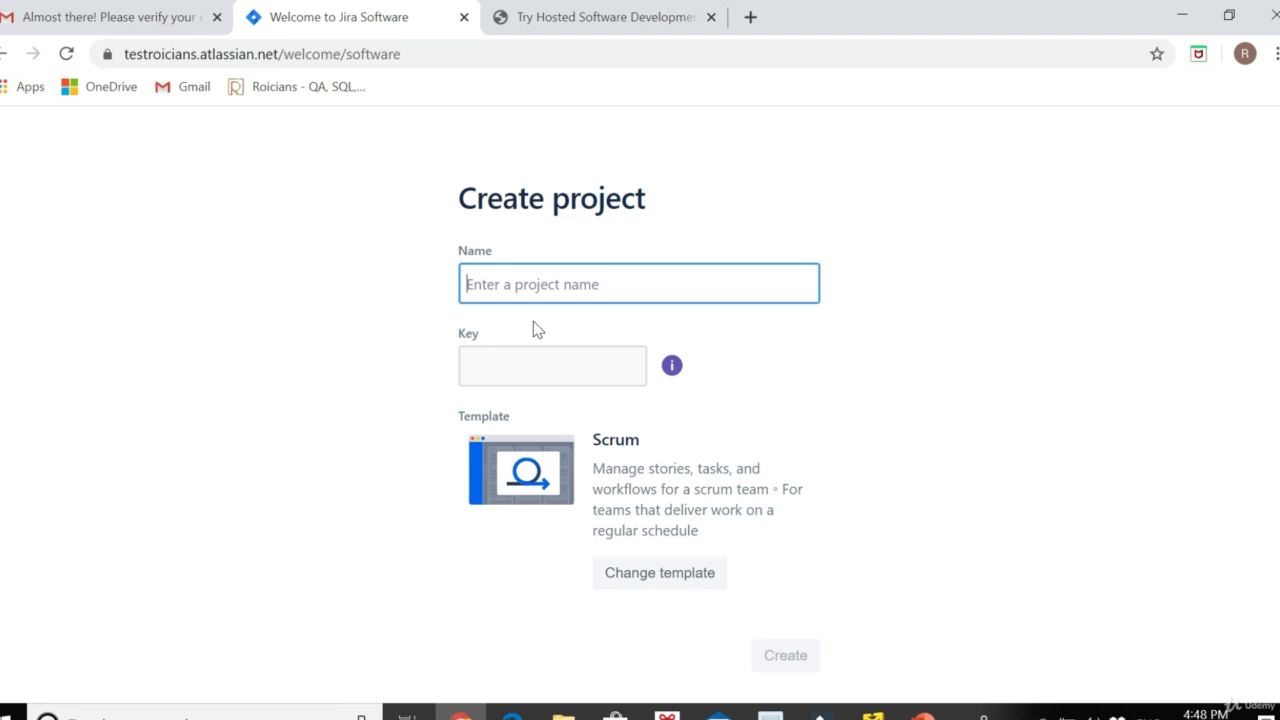
Create the Scrum project named Roicians_Website with key RW
type("Firs")
key("BackSpace")
key("BackSpace")
key("BackSpace")
key("BackSpace")
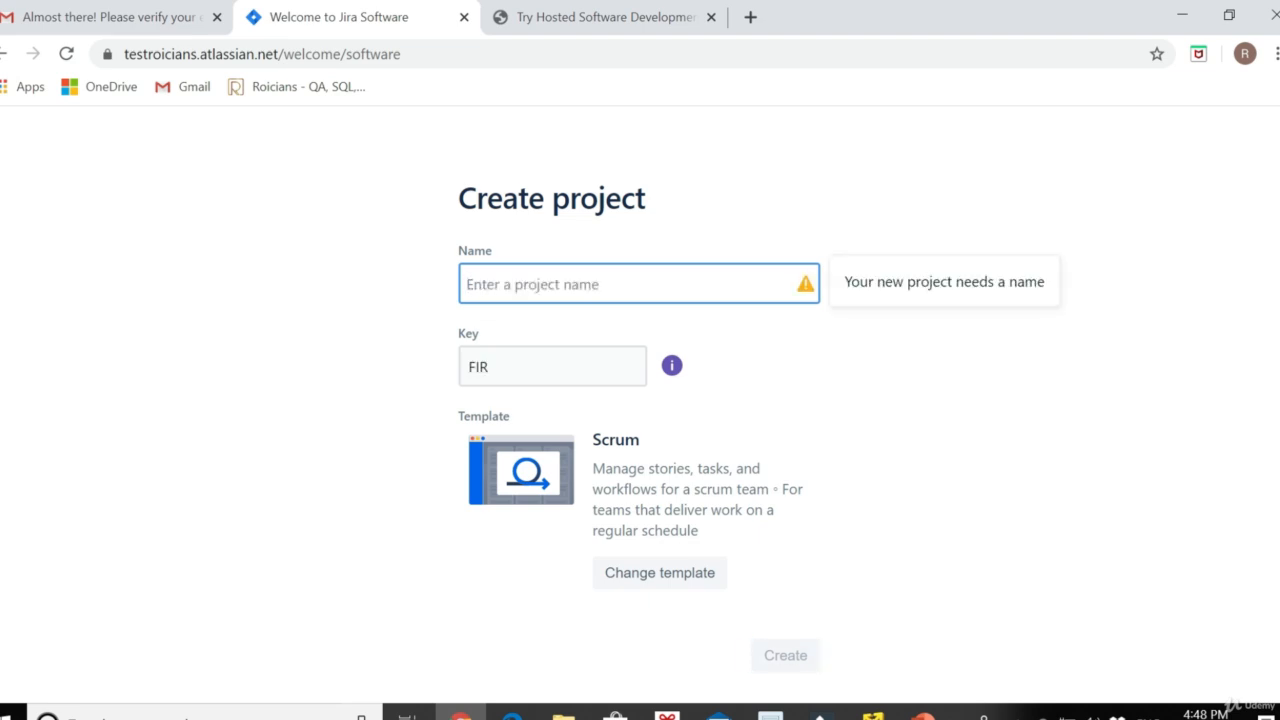
type("Roicia")
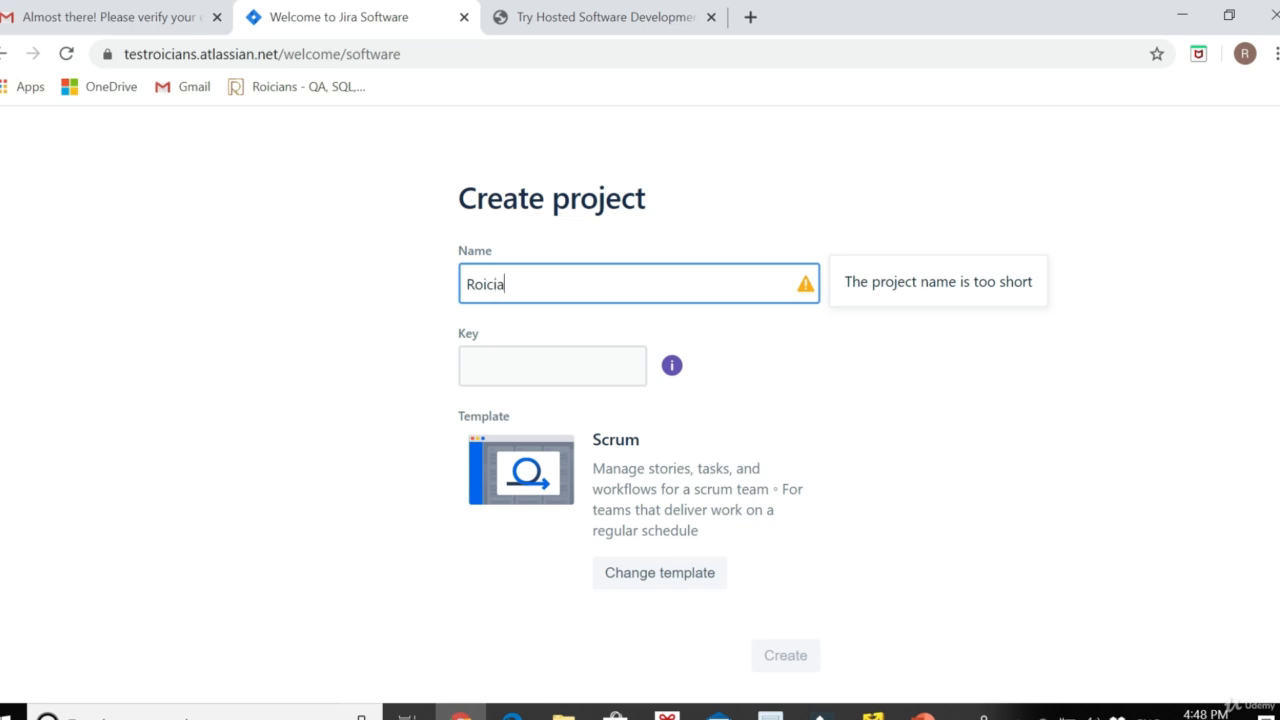
type("ns")
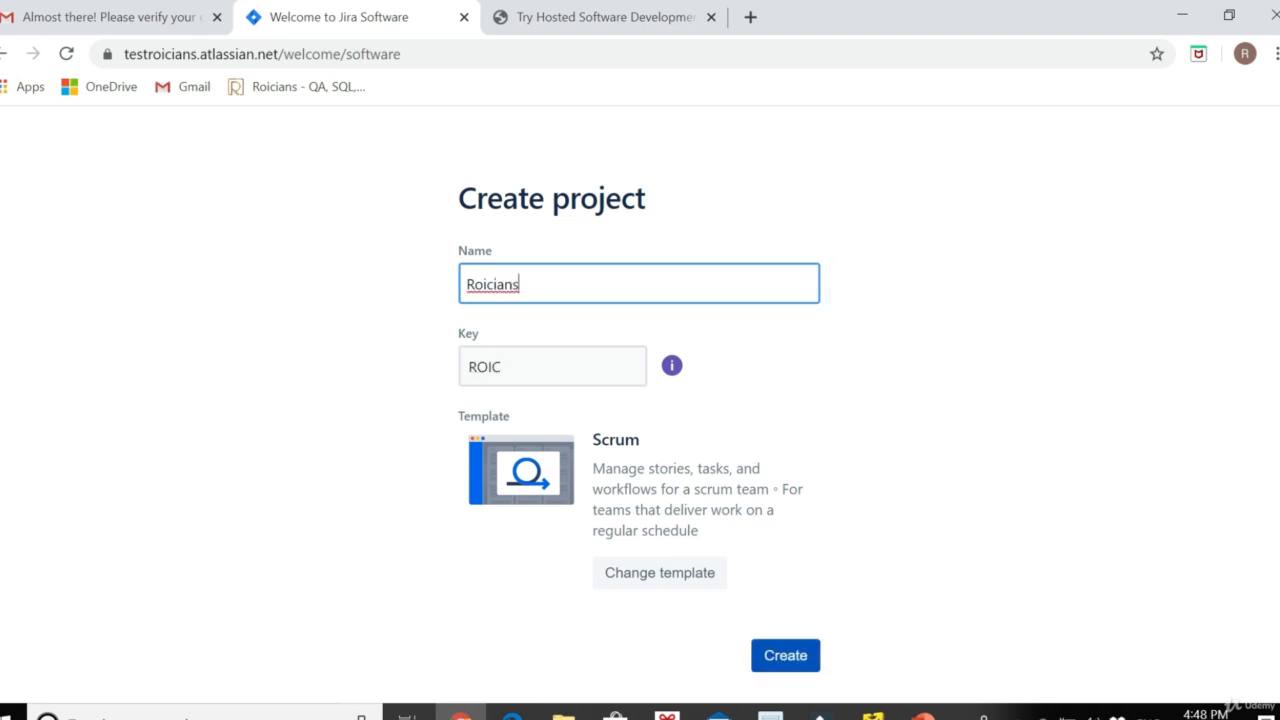
type("_W")
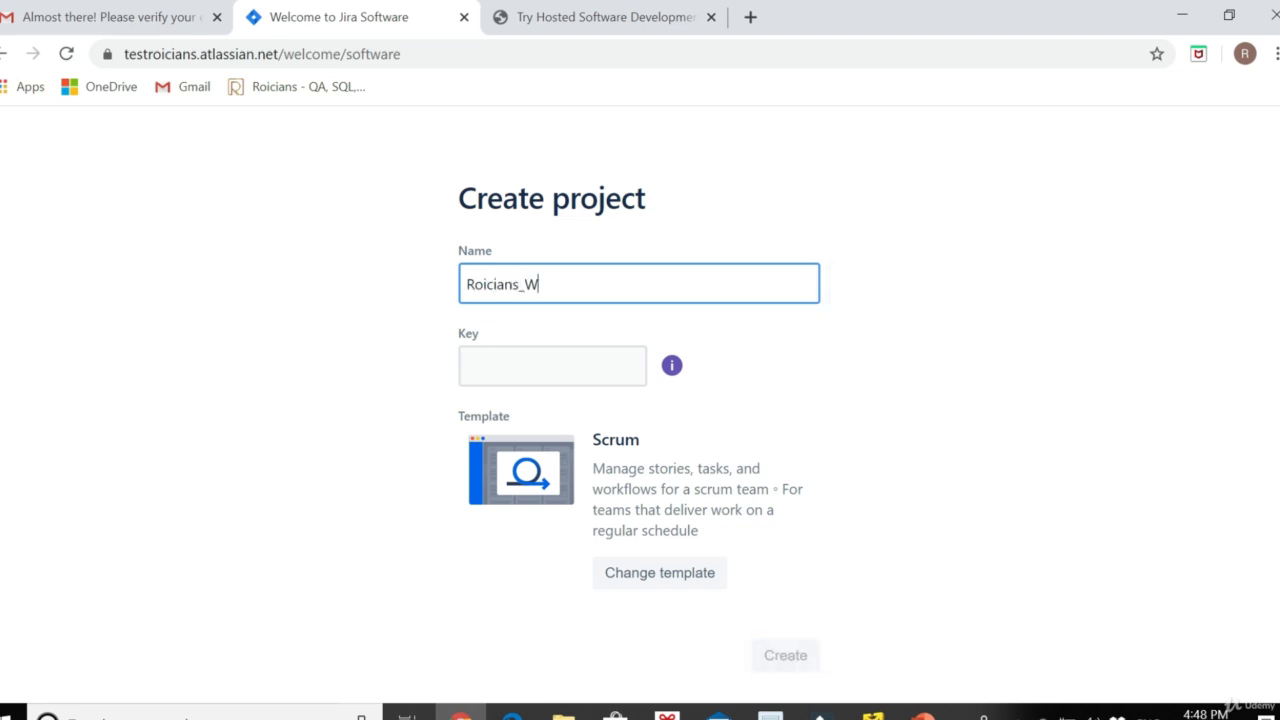
type("ebsite")
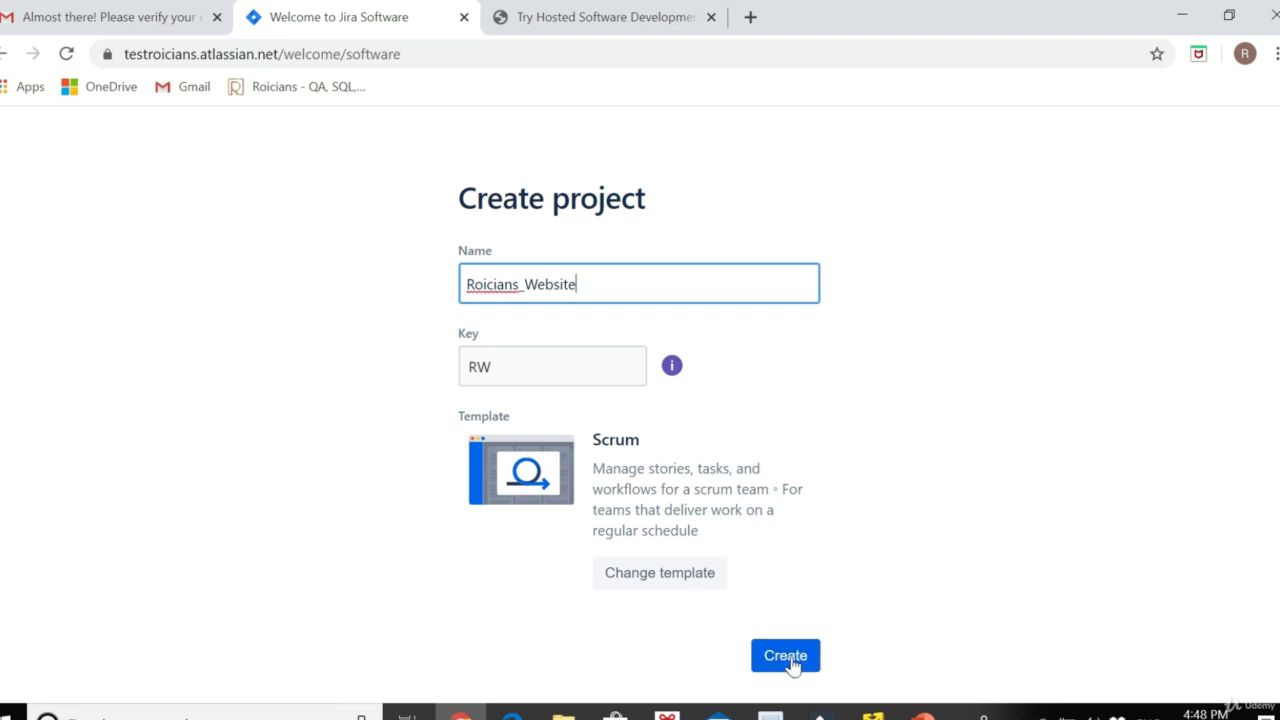
left_click(786, 657)
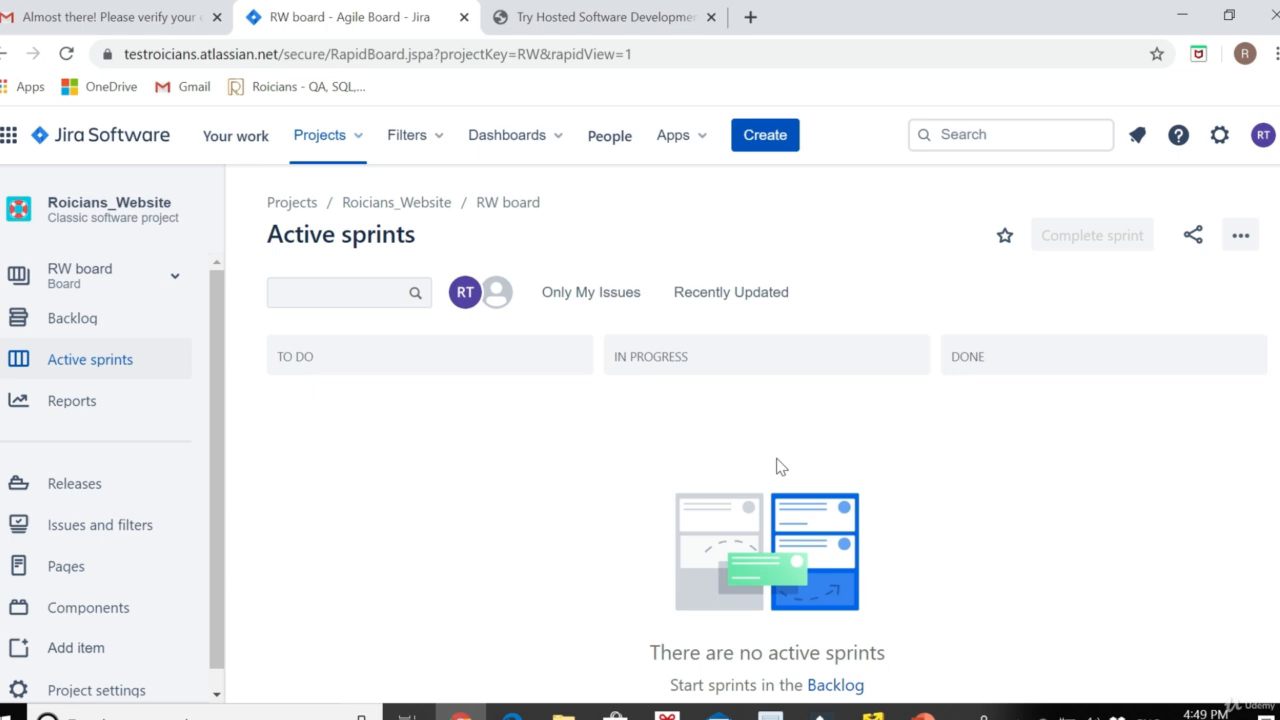
left_click(766, 137)
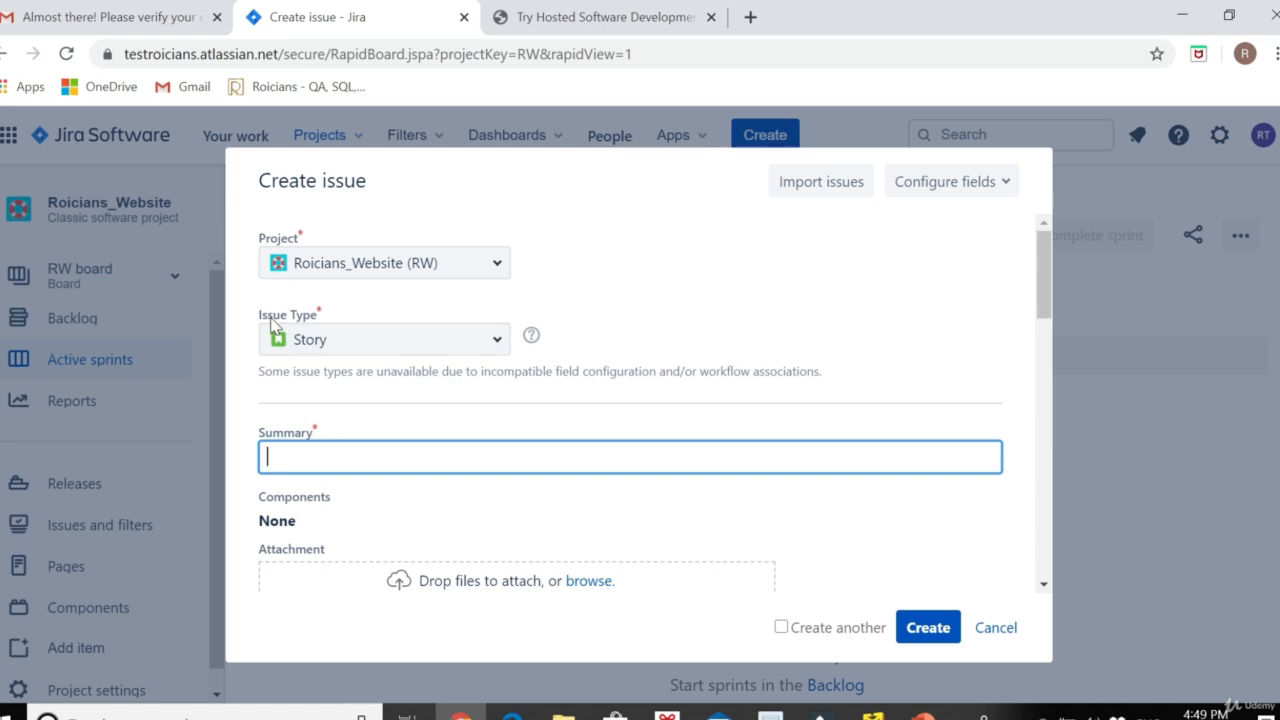
Change the new issue's type to Epic and enter Epic Name Website_Cart_Ep001
left_click(318, 336)
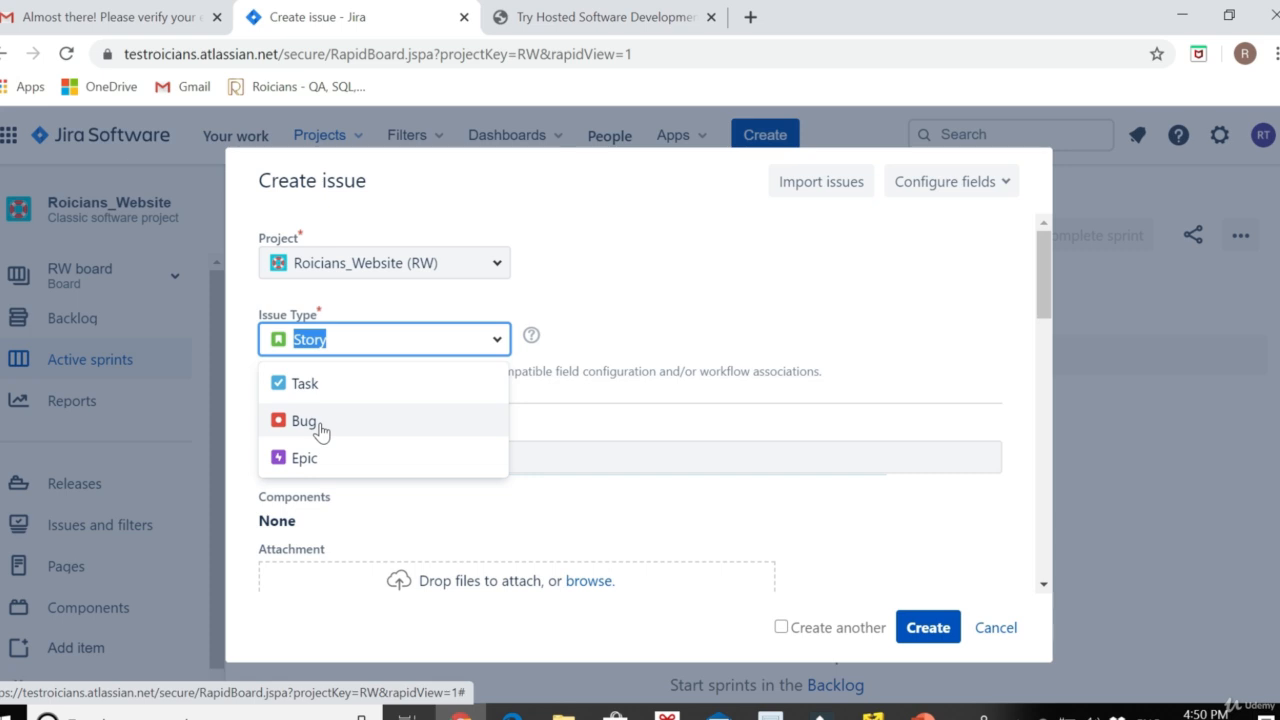
left_click(303, 457)
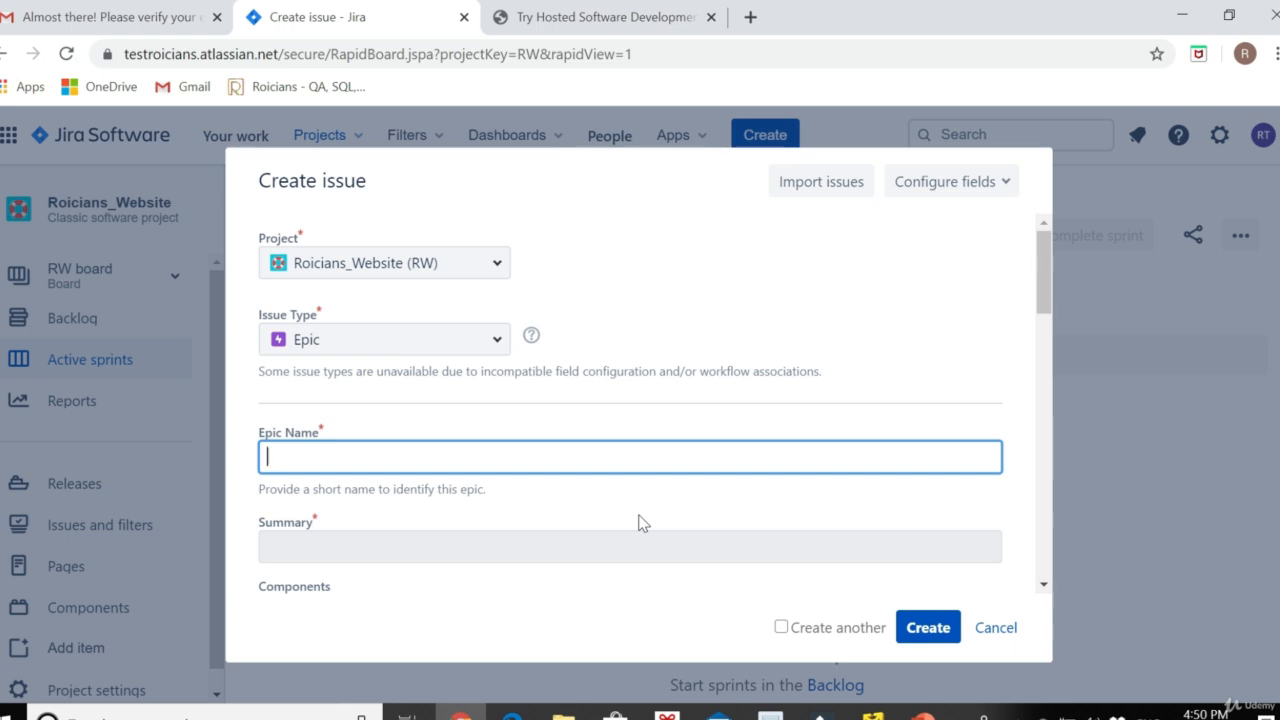
type("Website_Cart_")
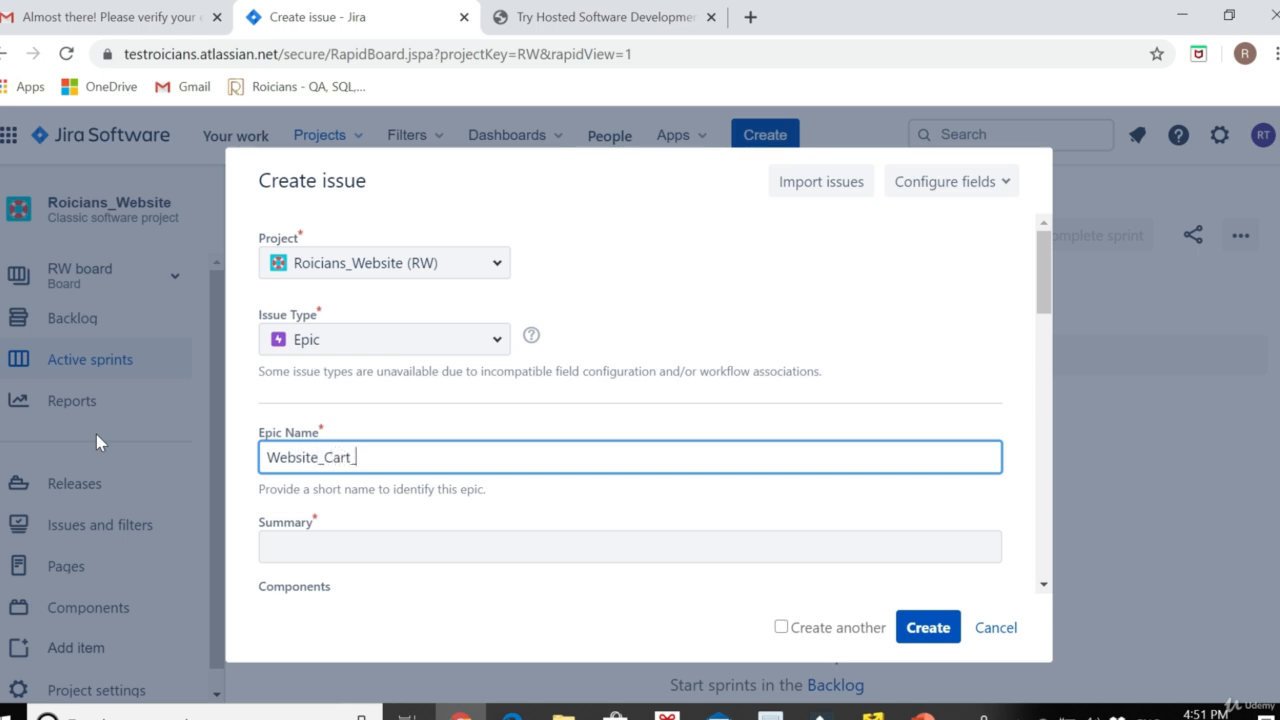
type("Ep001")
Give the epic the summary 'Adding Cart Functionality'
left_click(372, 536)
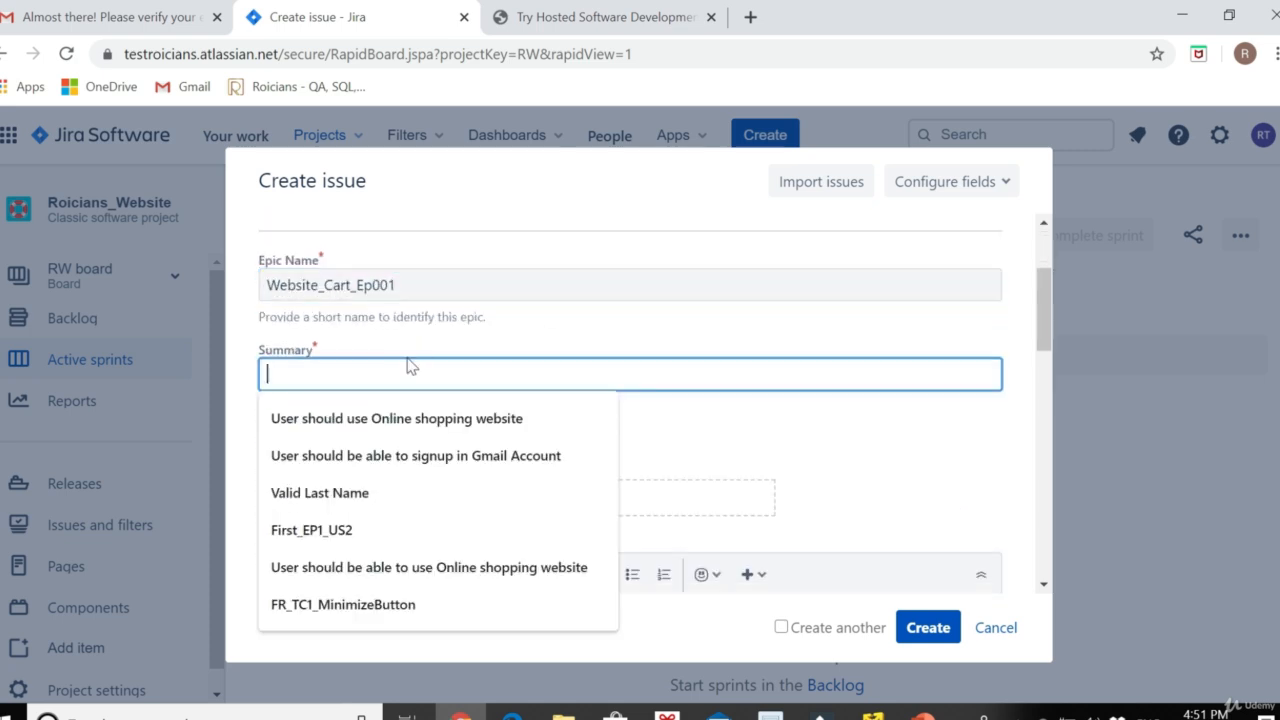
type("Adding")
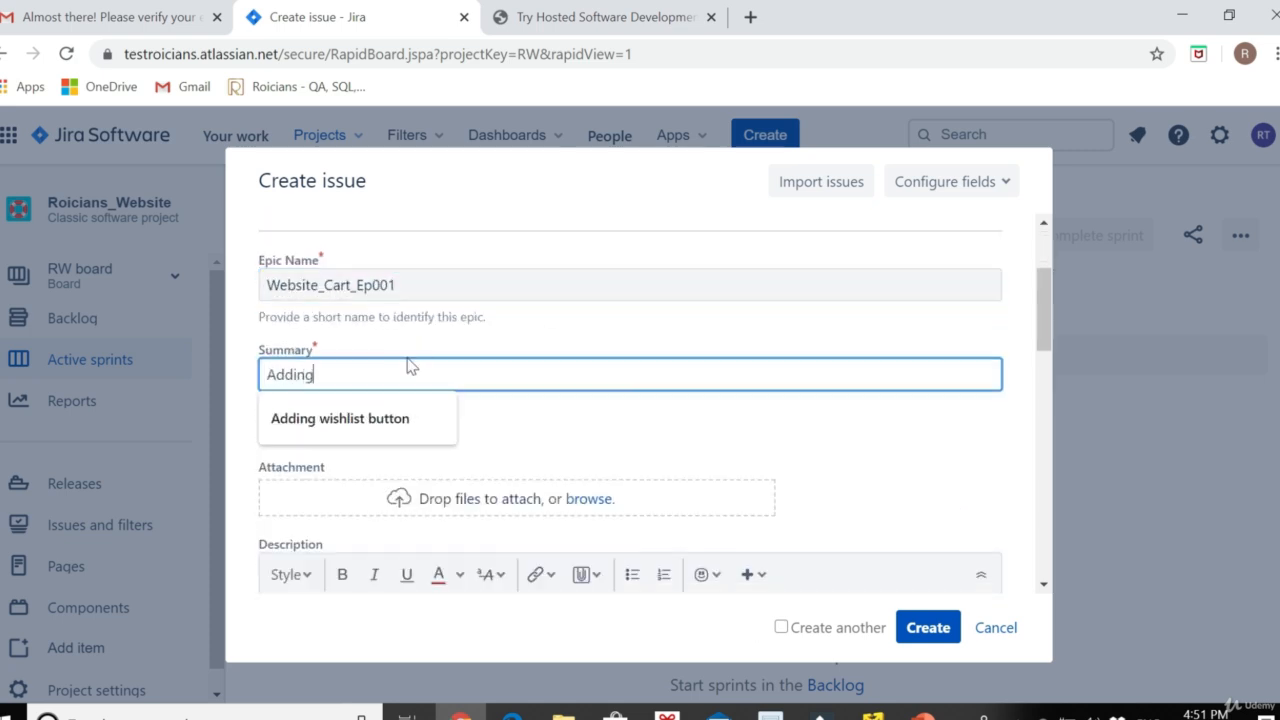
type(" Cart")
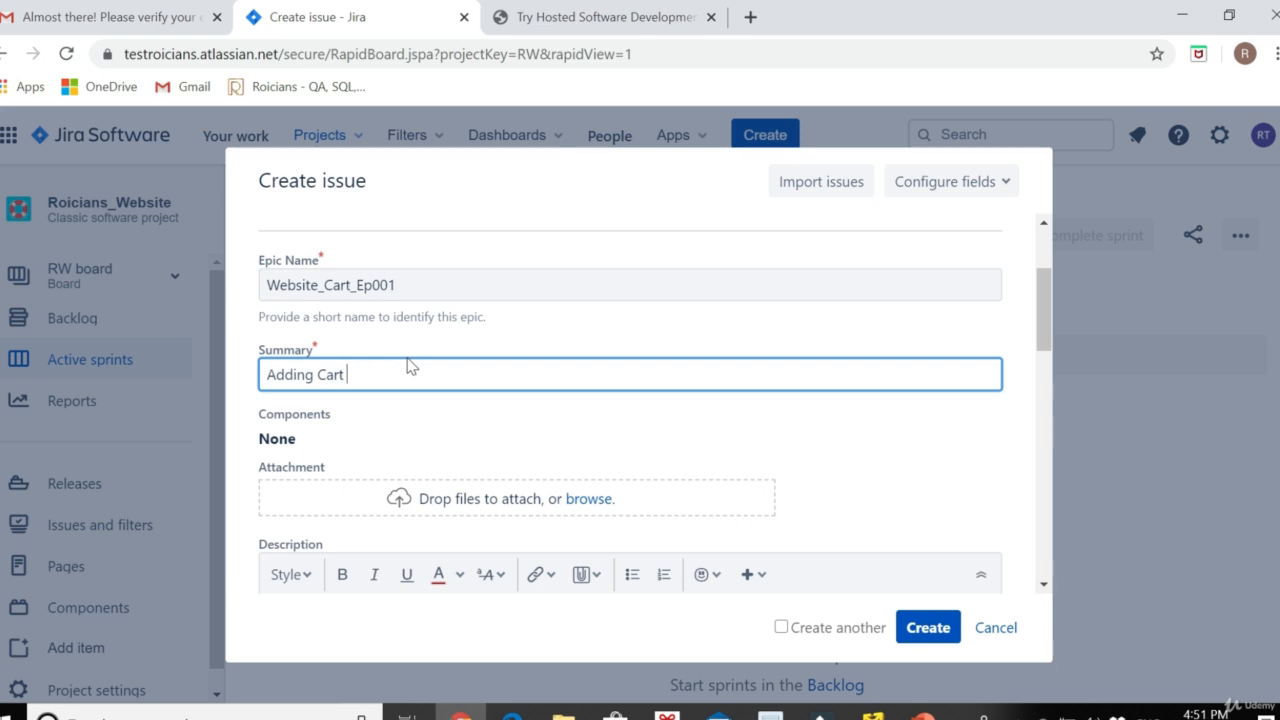
type(" Functionality")
scroll(423, 371, "down", 2)
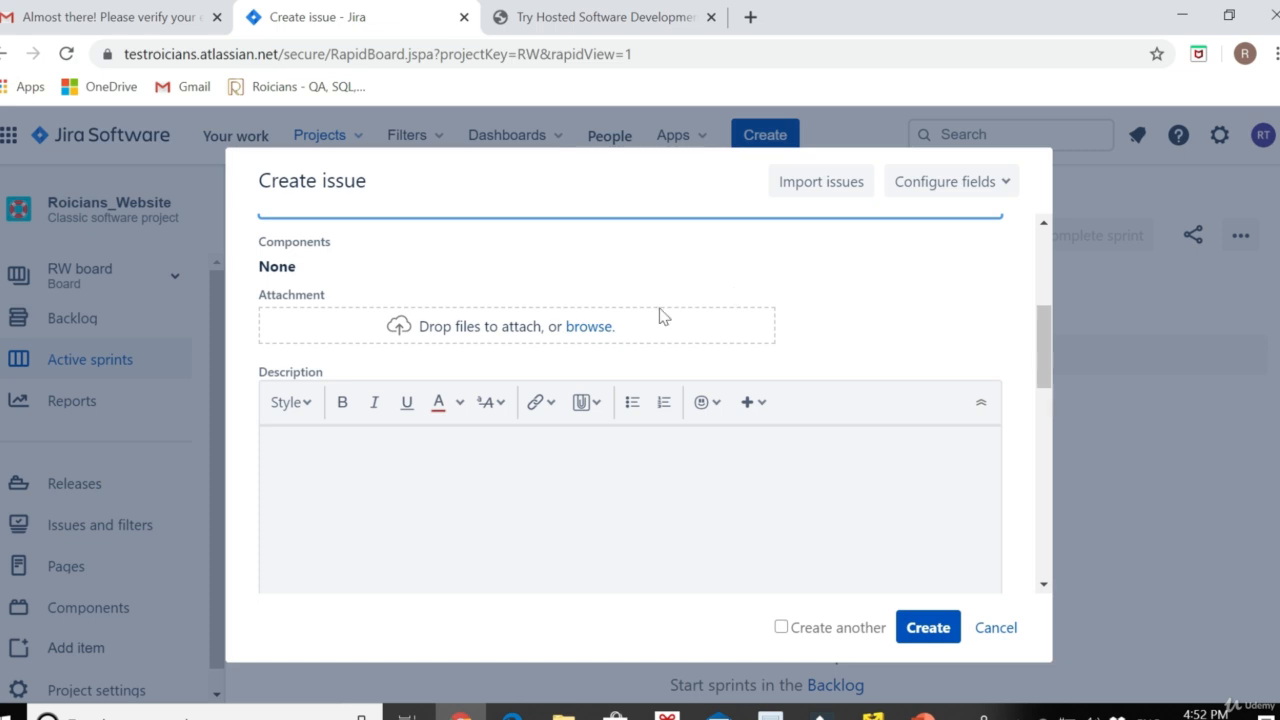
Enter 'Creation of Cart Page' in the epic's Description field
left_click(482, 470)
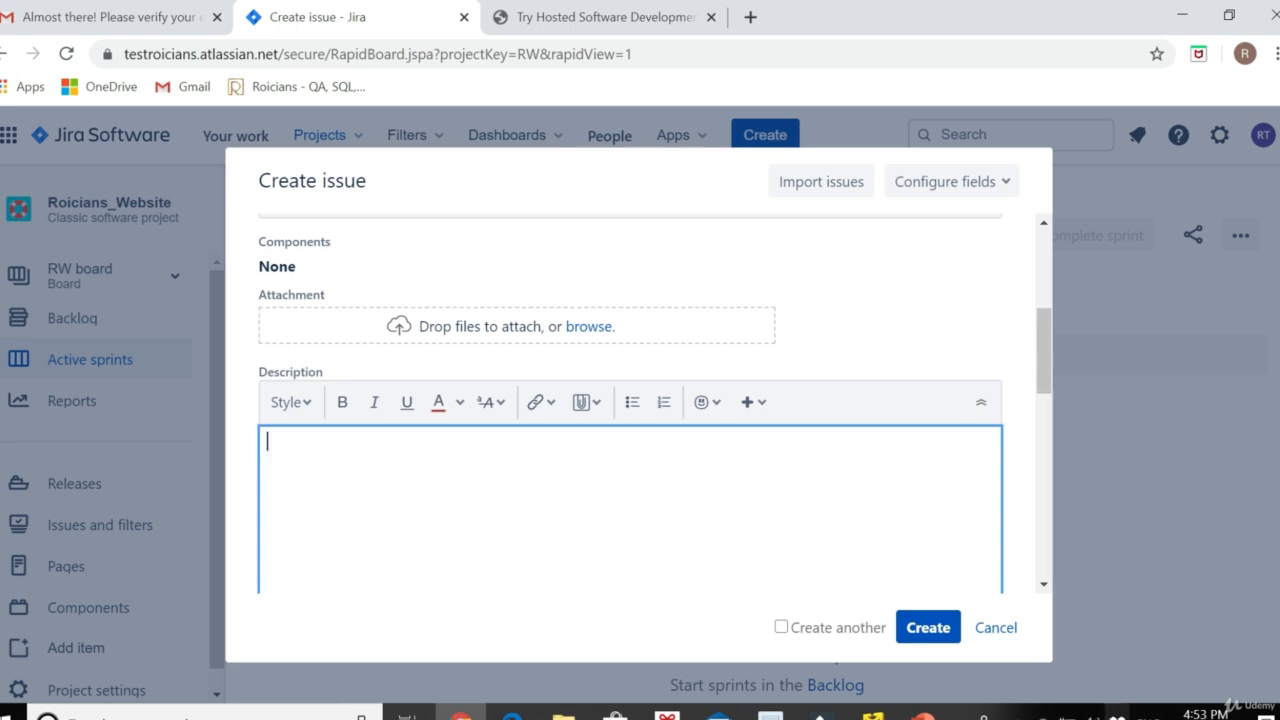
type("Creation of Cart P")
type("age")
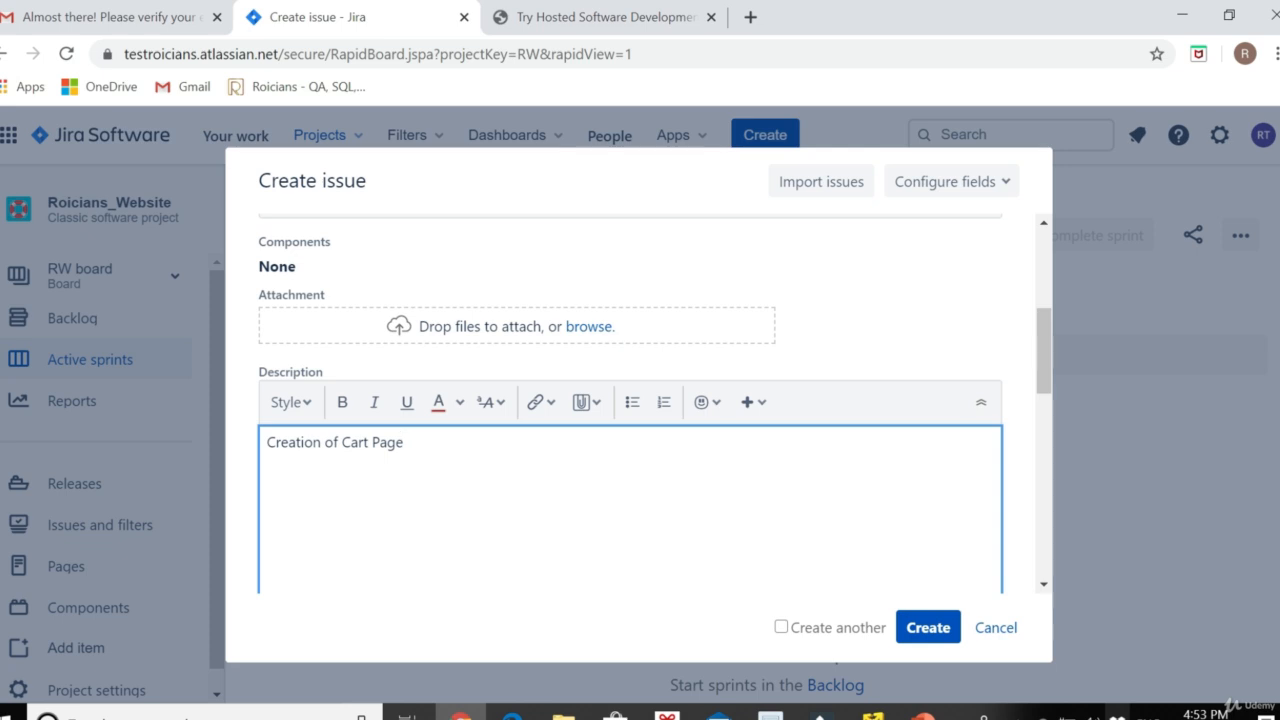
left_click_drag(406, 444, 206, 430)
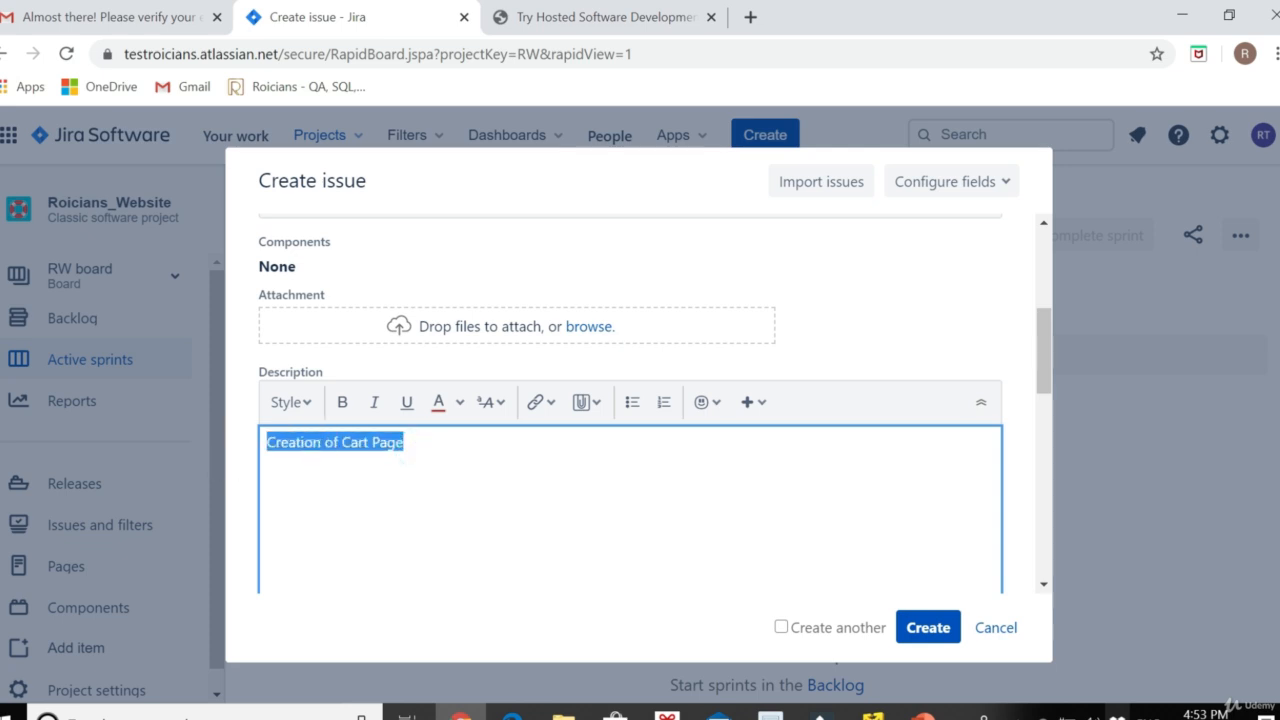
scroll(557, 500, "down", 4)
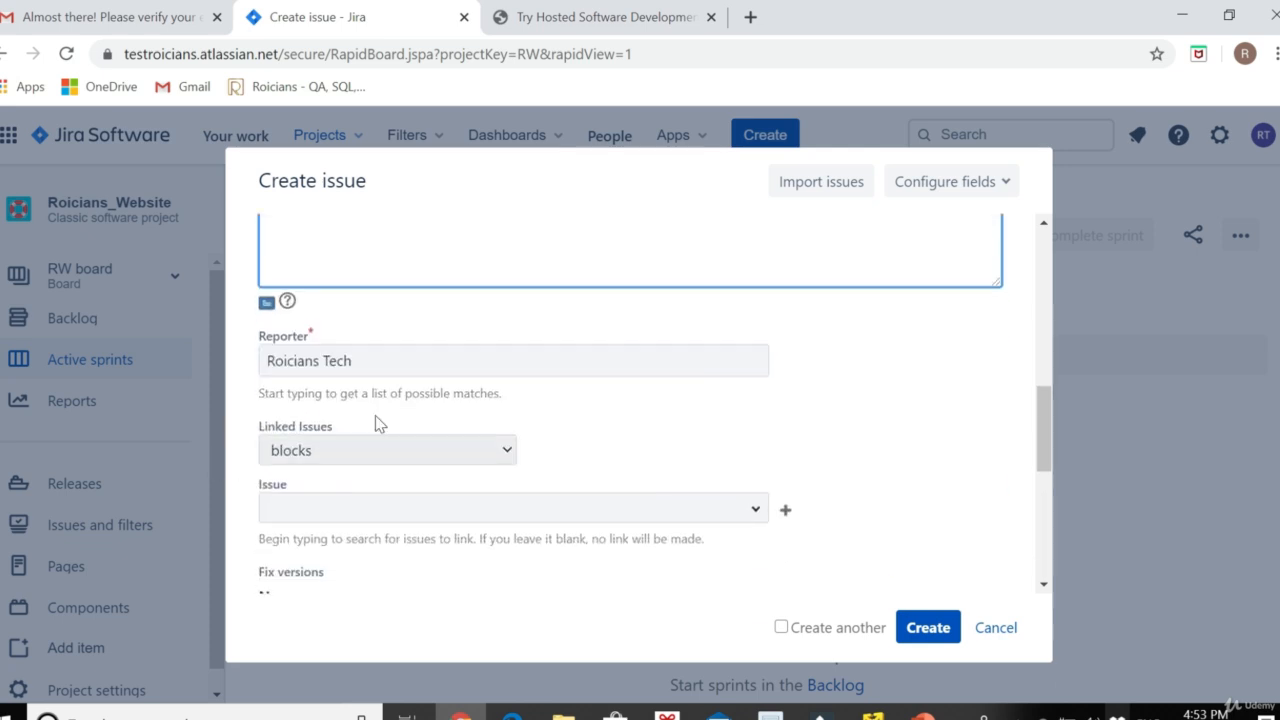
Choose High as the epic's Priority and submit the form, creating RW-1
key("Tab")
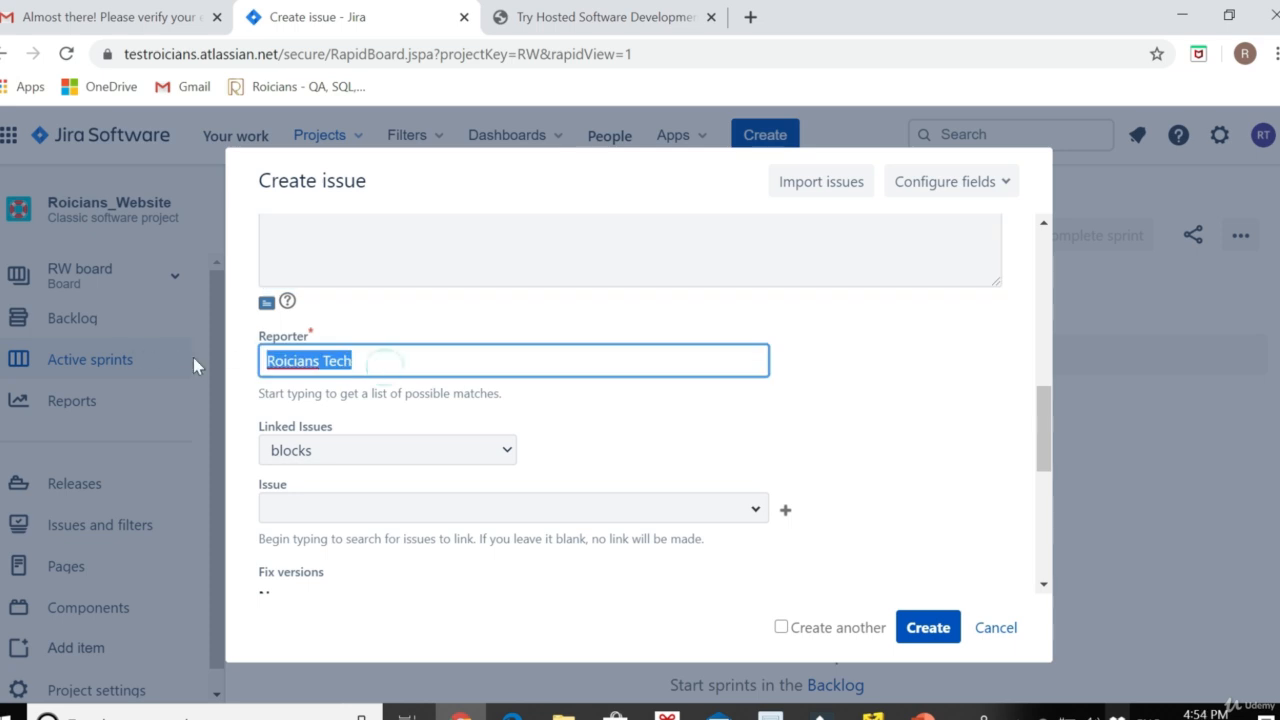
scroll(363, 466, "down", 2)
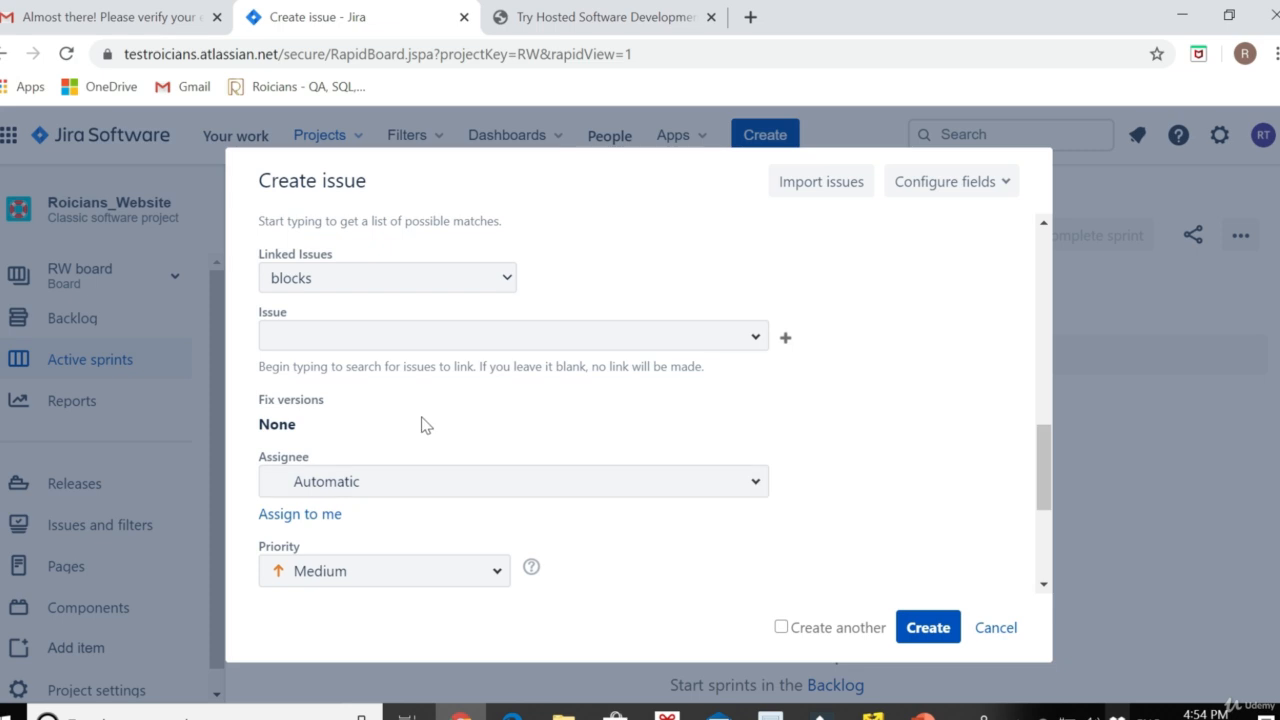
scroll(423, 428, "down", 2)
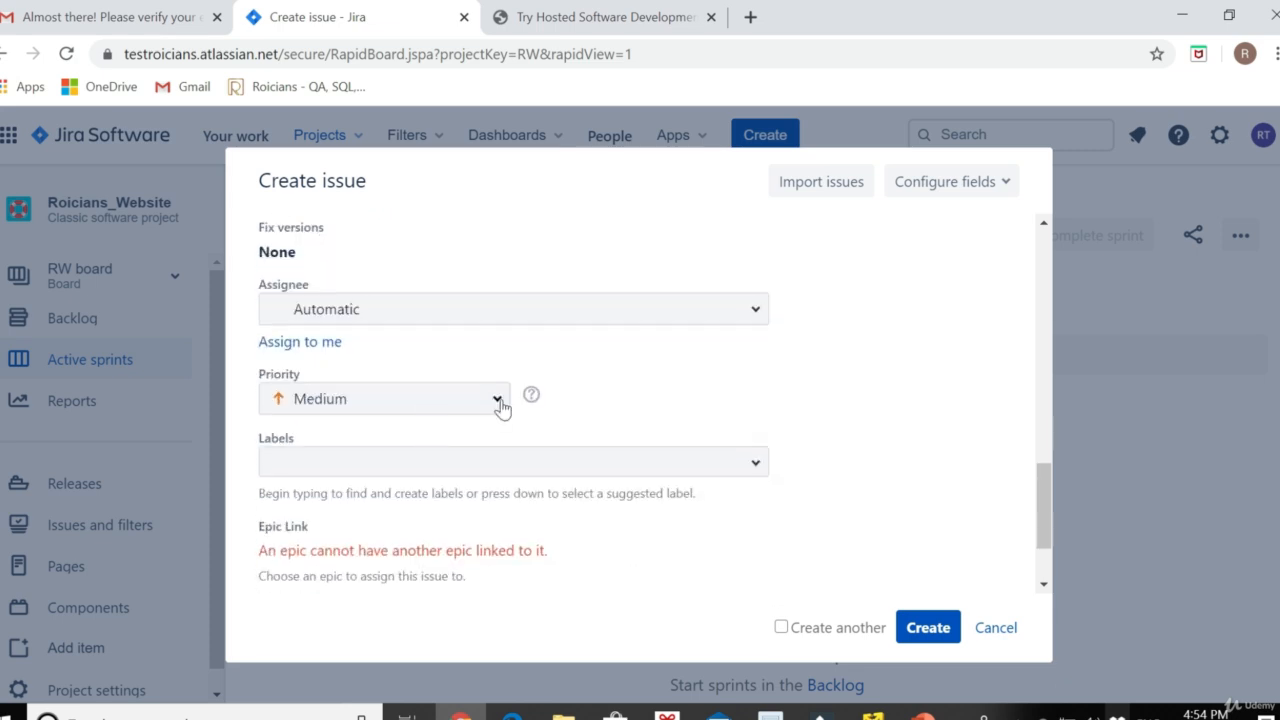
left_click(440, 398)
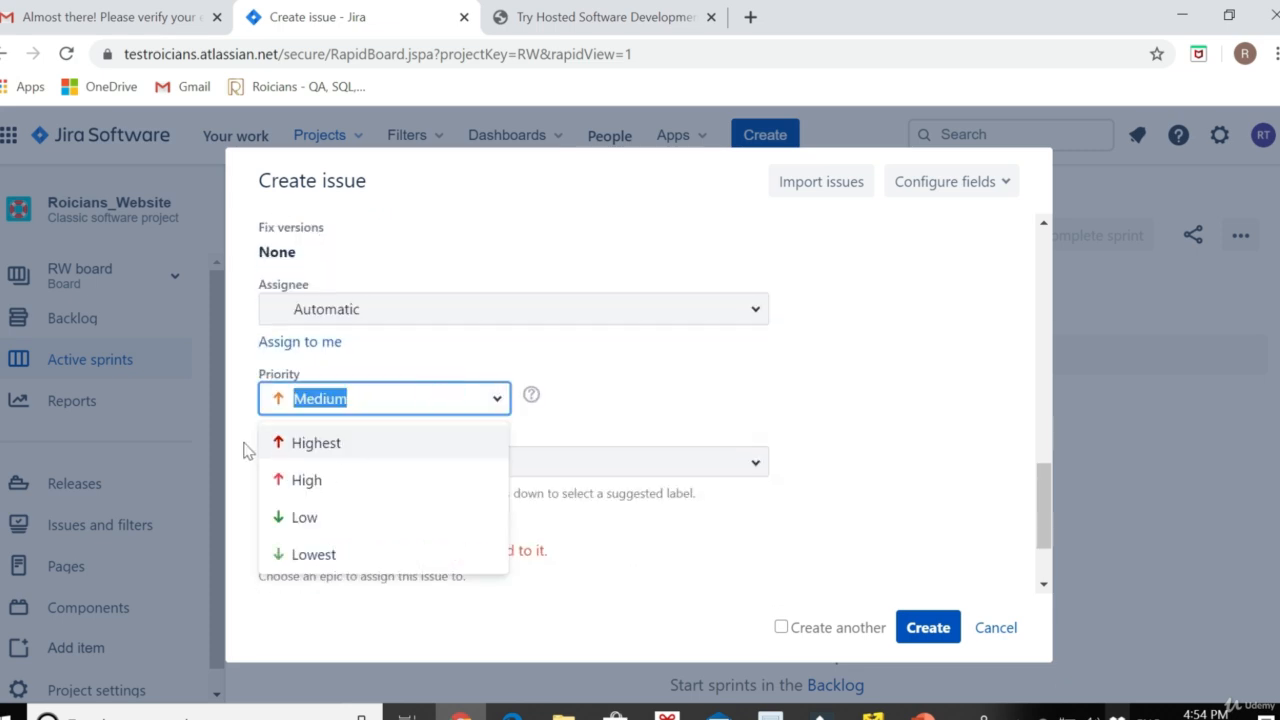
left_click(307, 482)
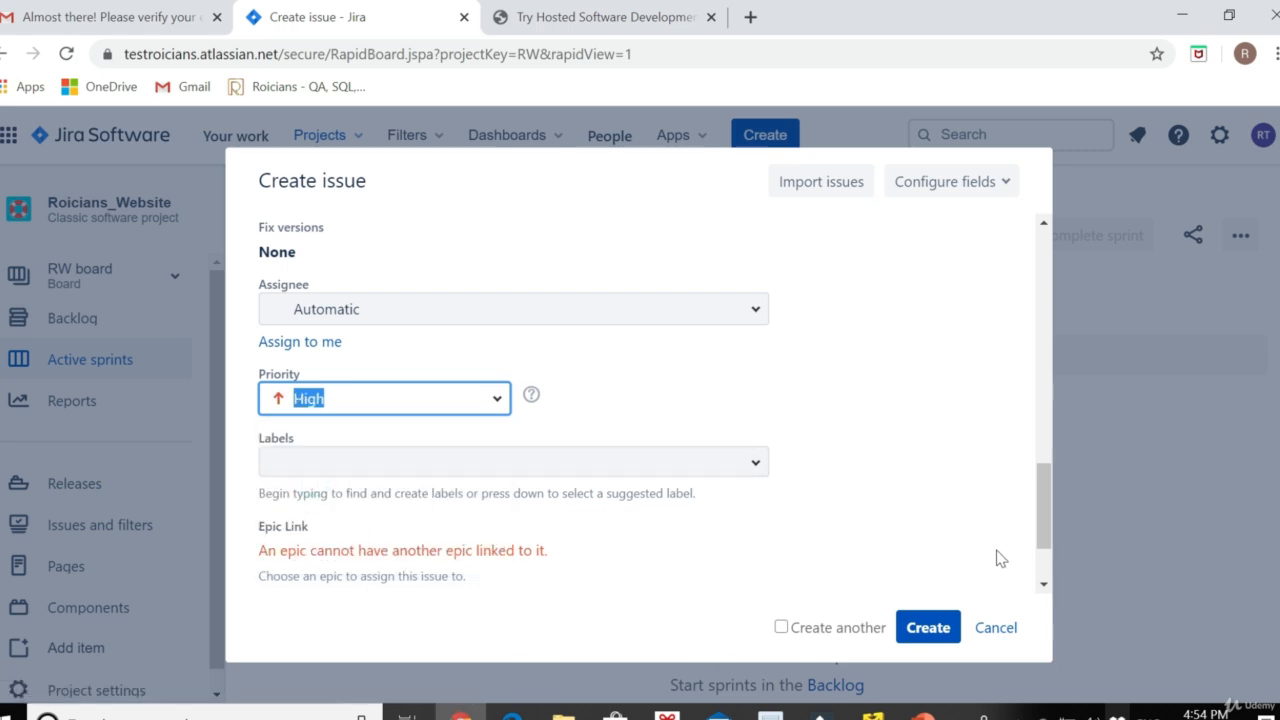
left_click(910, 630)
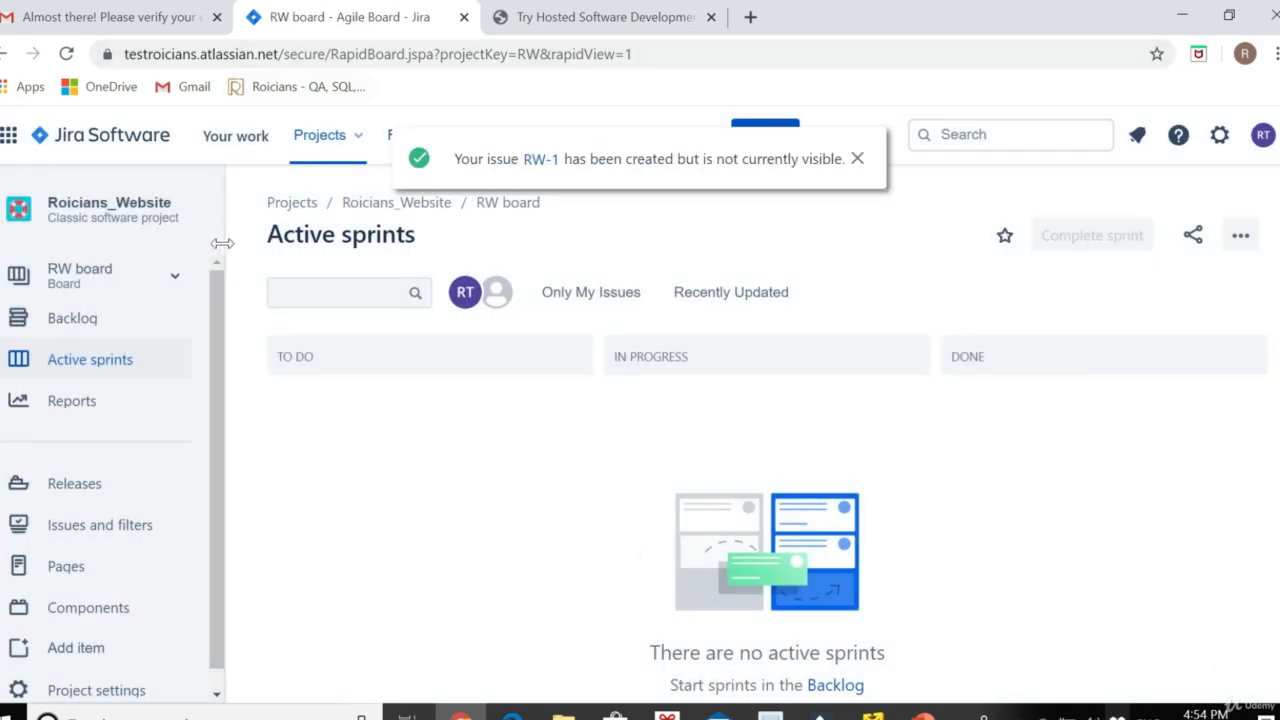
Dismiss the notification, go to the RW Backlog, and show the Epics panel with Website_Cart_Ep001
left_click(858, 160)
left_click(72, 318)
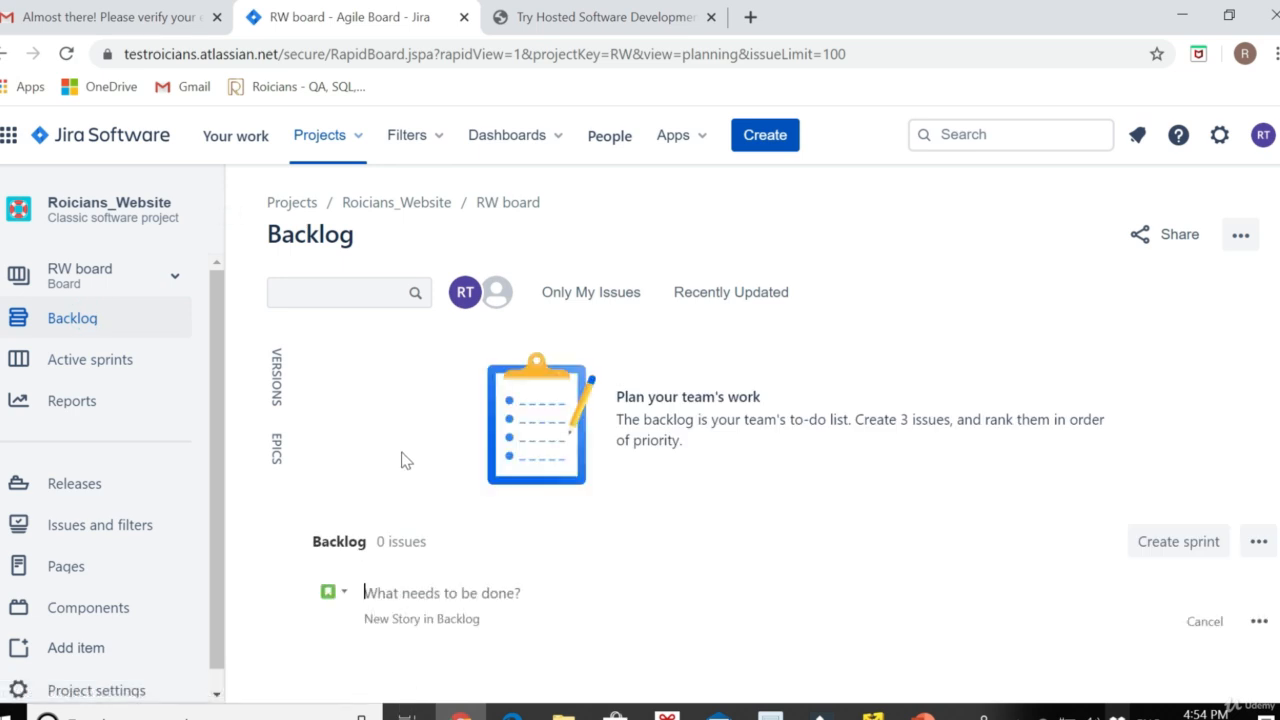
left_click(278, 448)
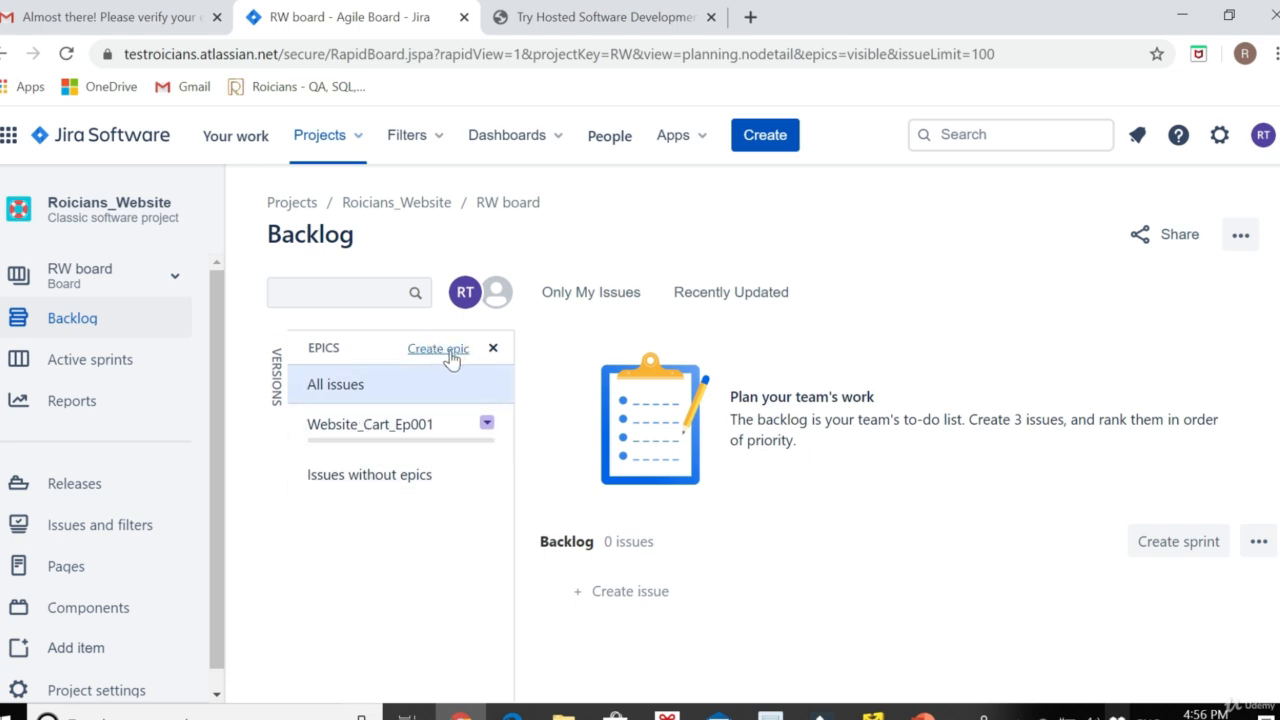
Start a new Story issue and enter the summary 'Adding necessary items'
left_click(766, 136)
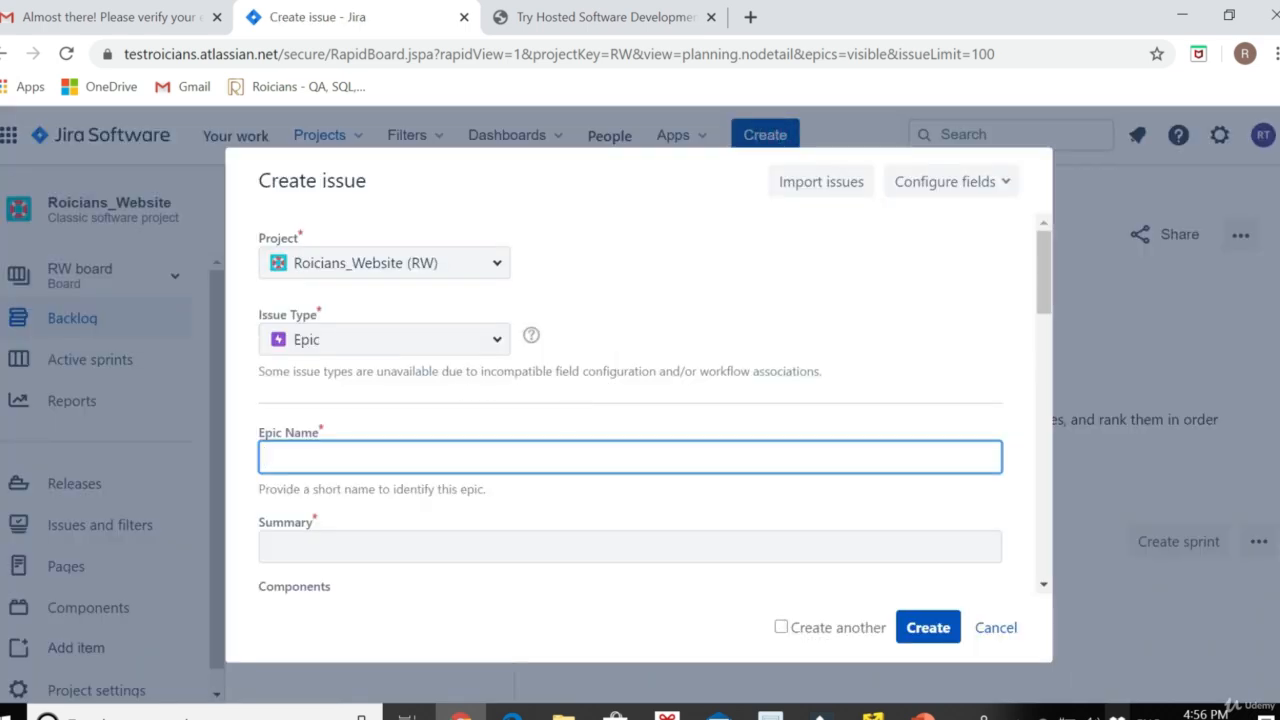
left_click(343, 340)
left_click(314, 420)
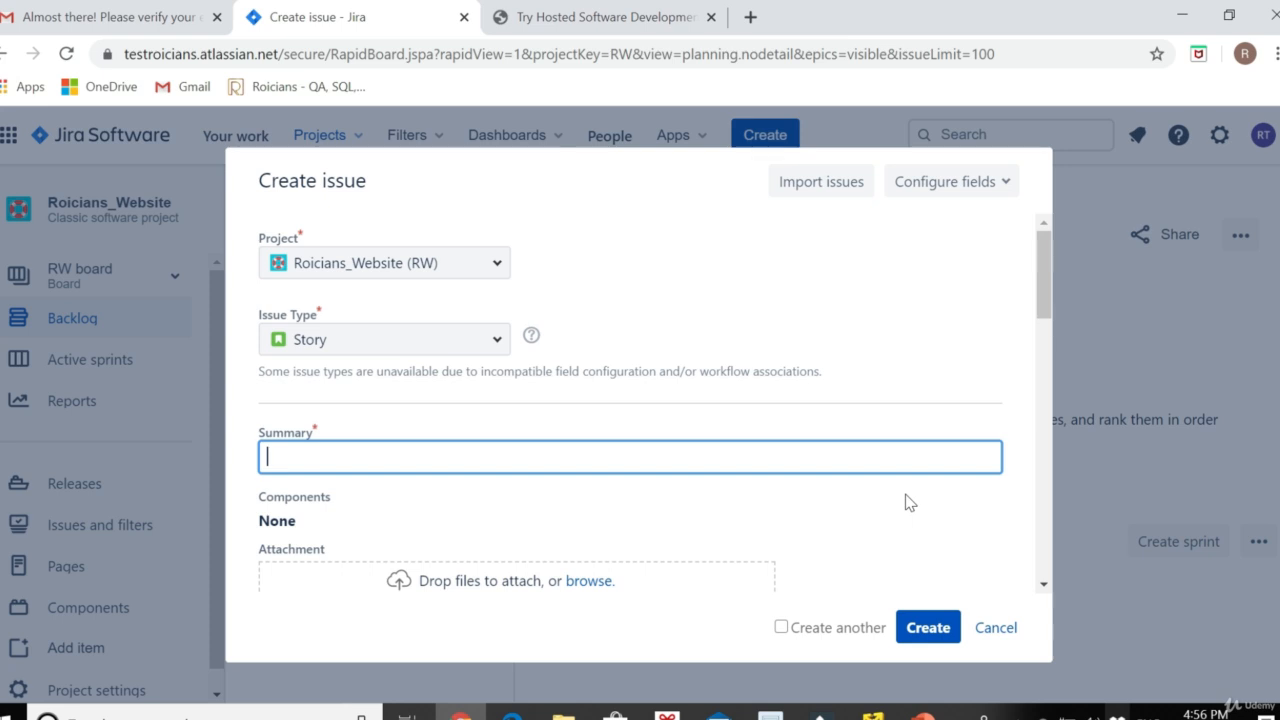
type("A")
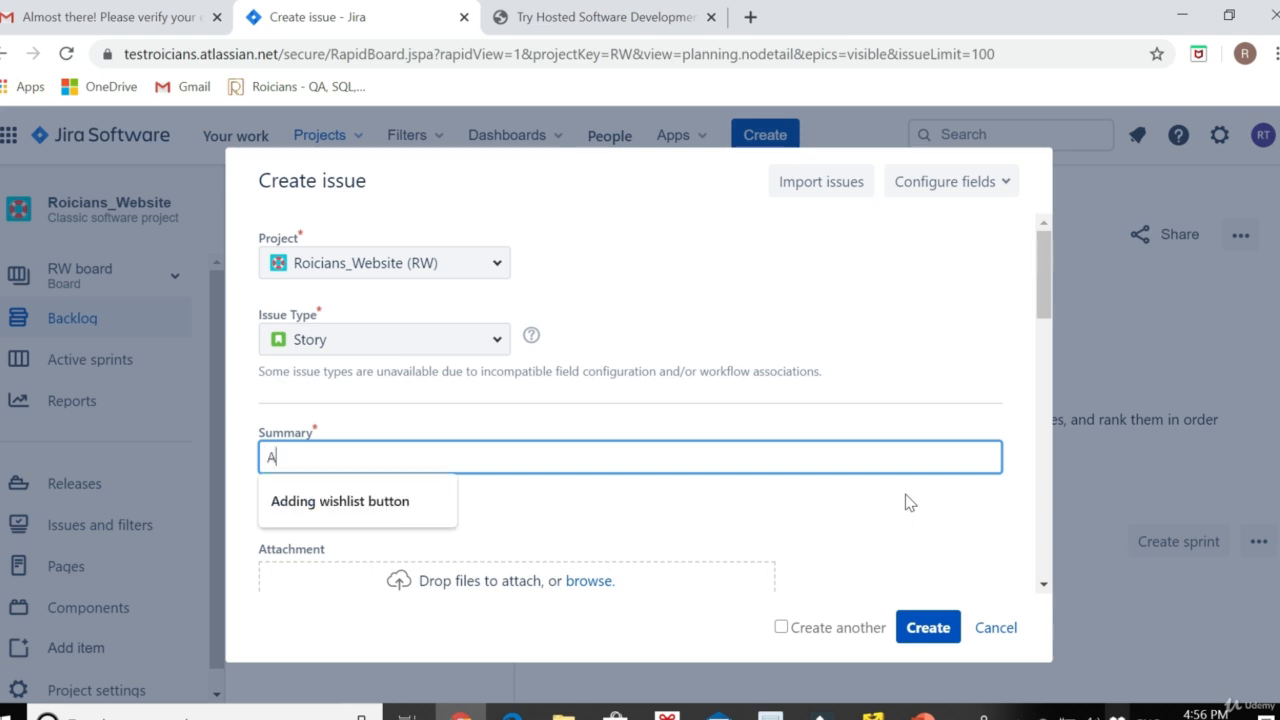
type("dding neccessa")
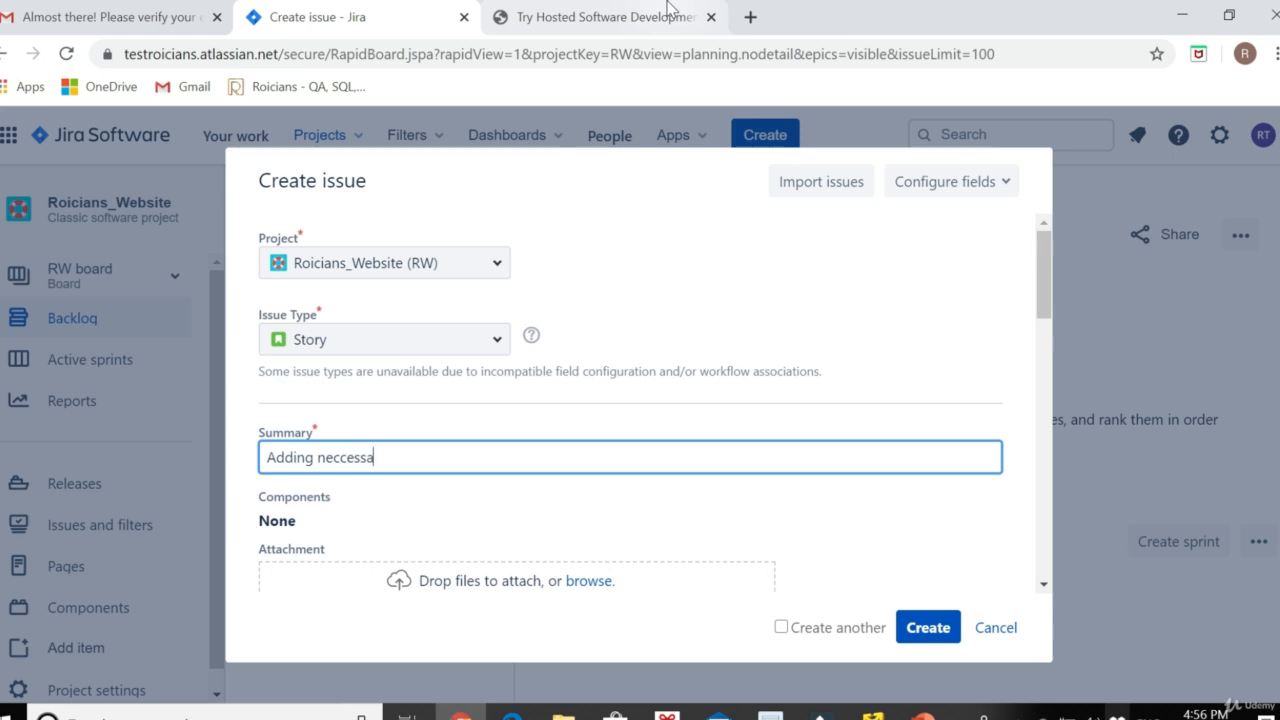
type("ry items")
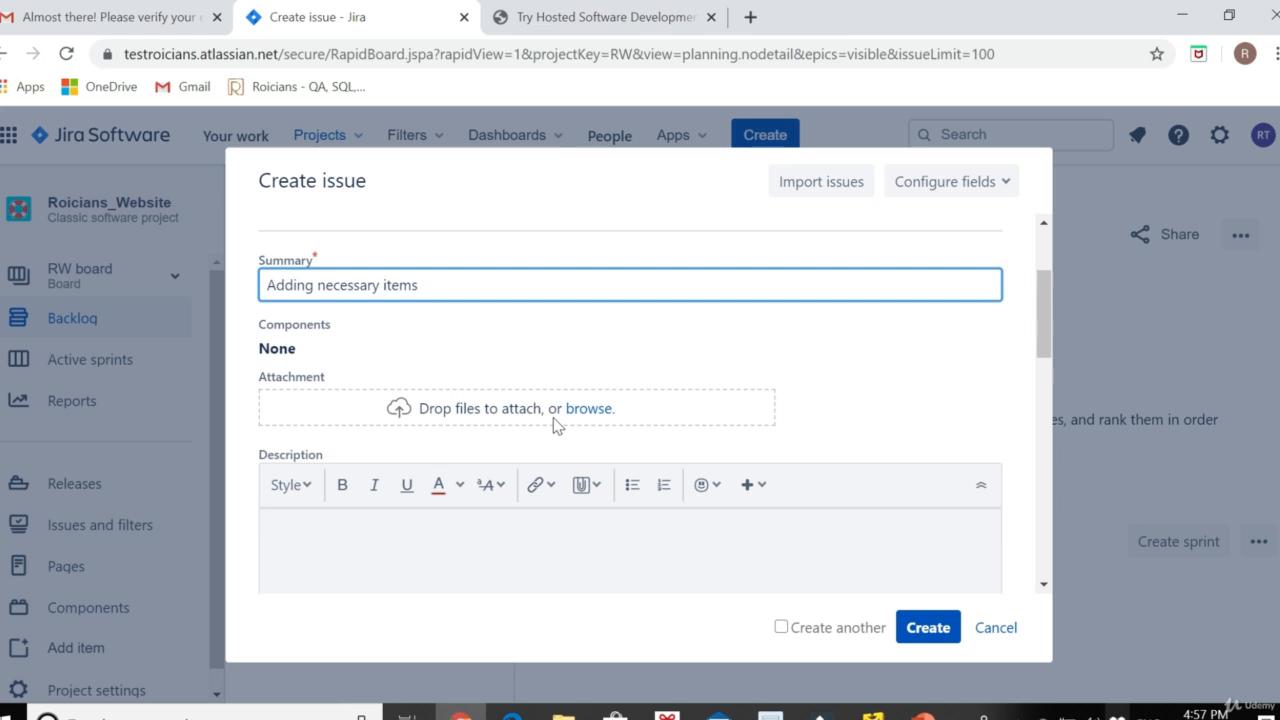
Write the story description, changing 'his or her' to 'his/her Cart'
scroll(520, 428, "down", 2)
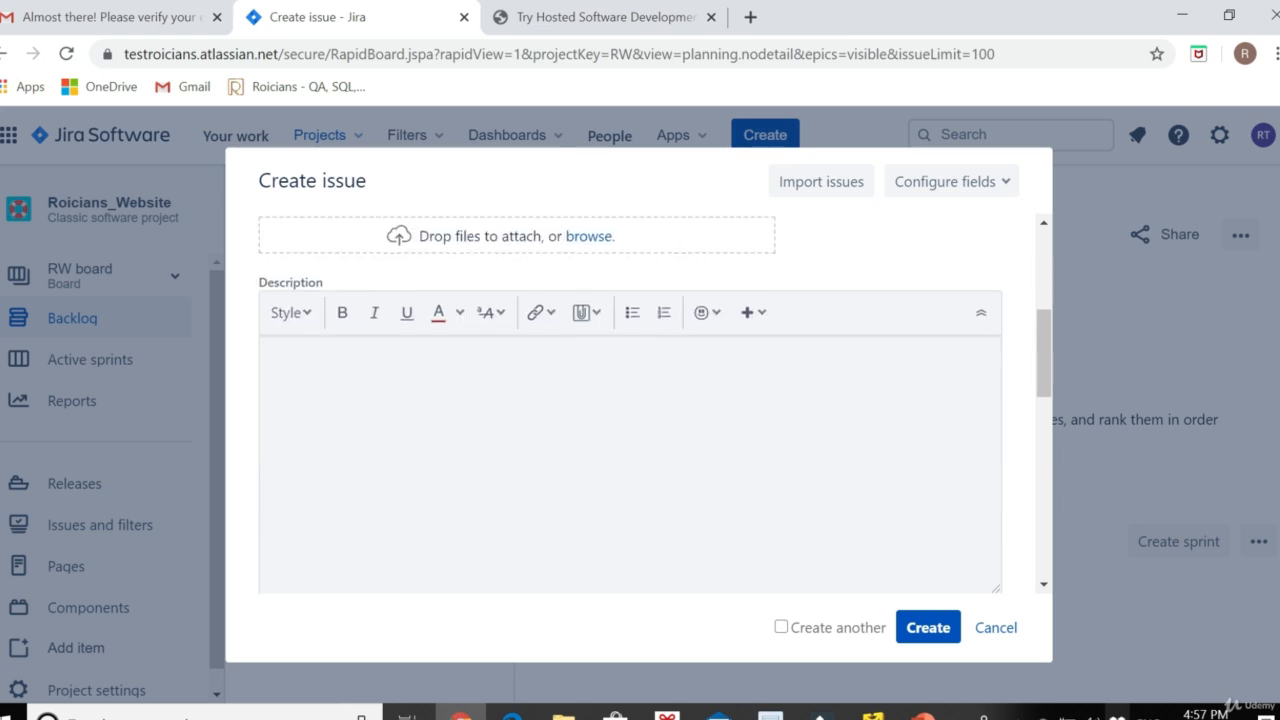
left_click(462, 410)
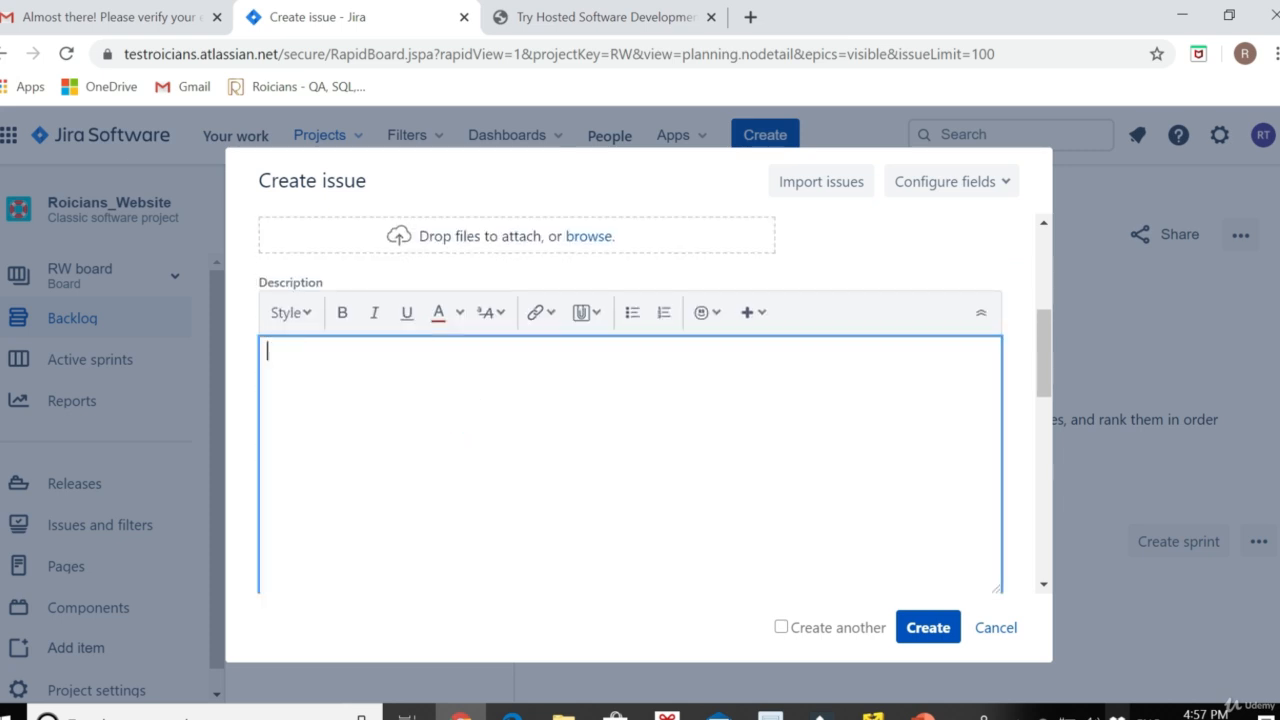
type("Us")
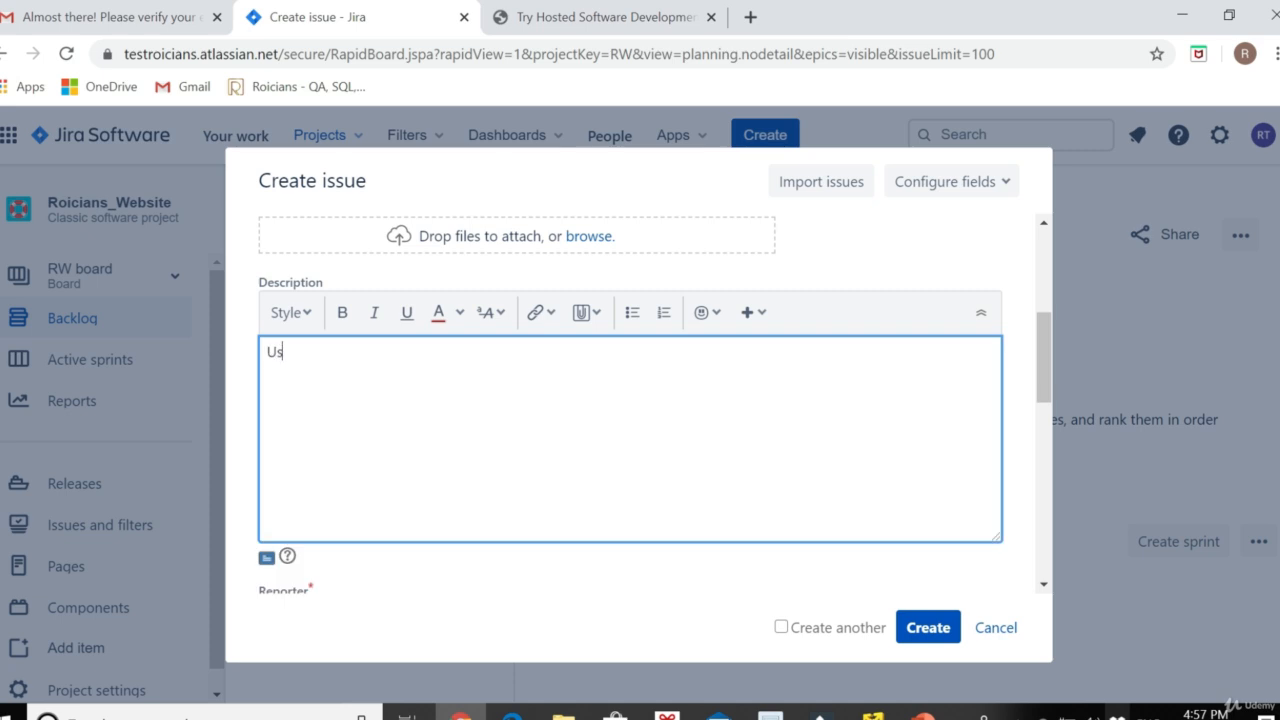
type("er should be able to add nece")
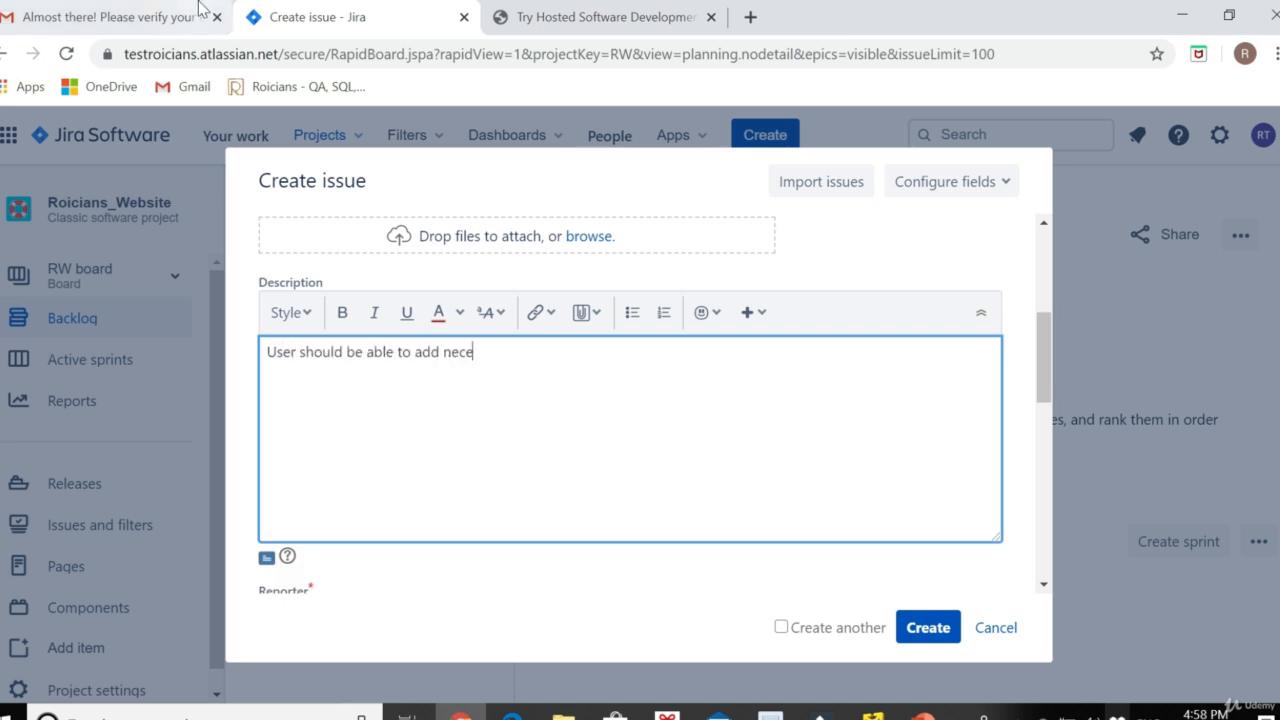
type("ssary item in his o")
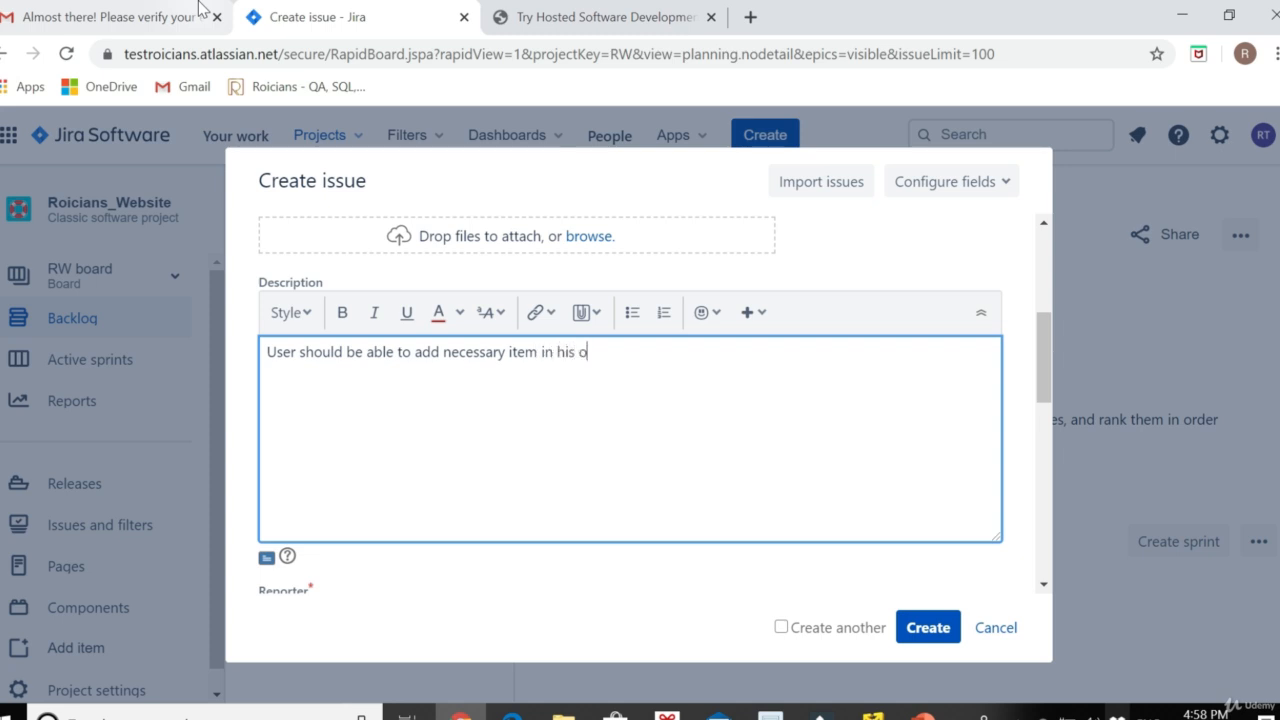
type("r")
type(" her Cart")
left_click(595, 351)
key("BackSpace")
key("BackSpace")
key("BackSpace")
key("BackSpace")
type("/")
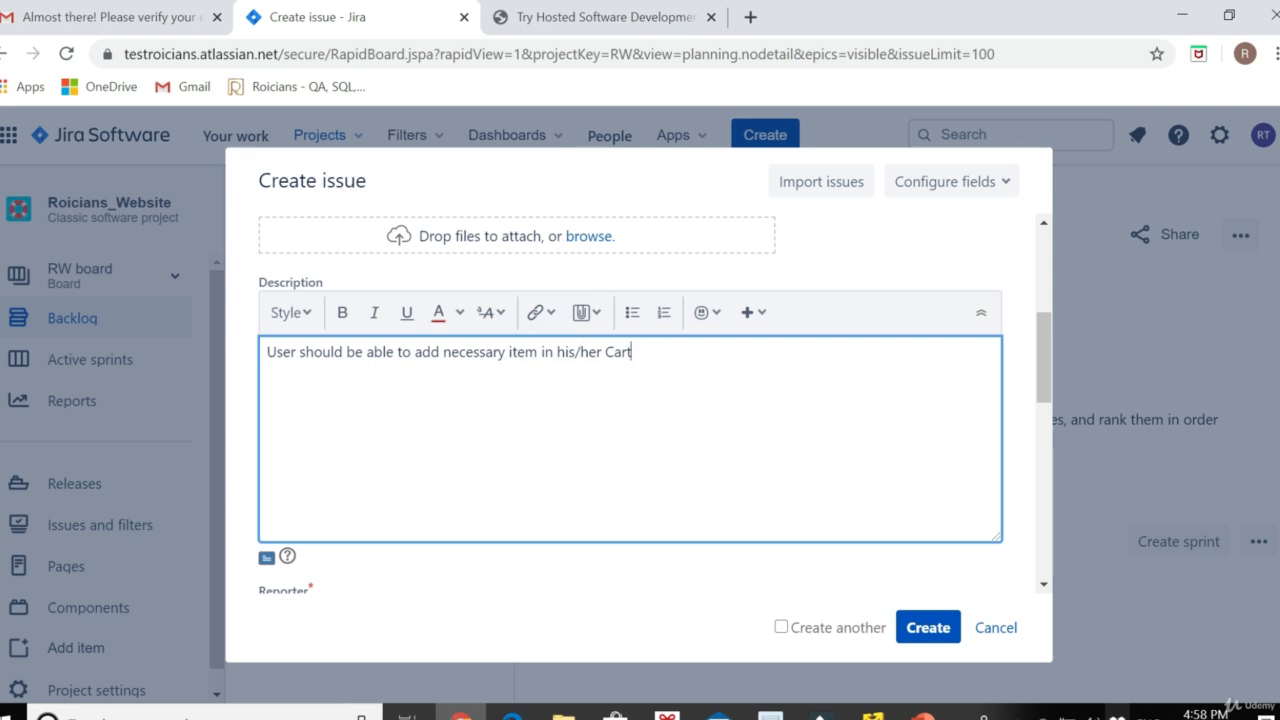
scroll(646, 463, "down", 3)
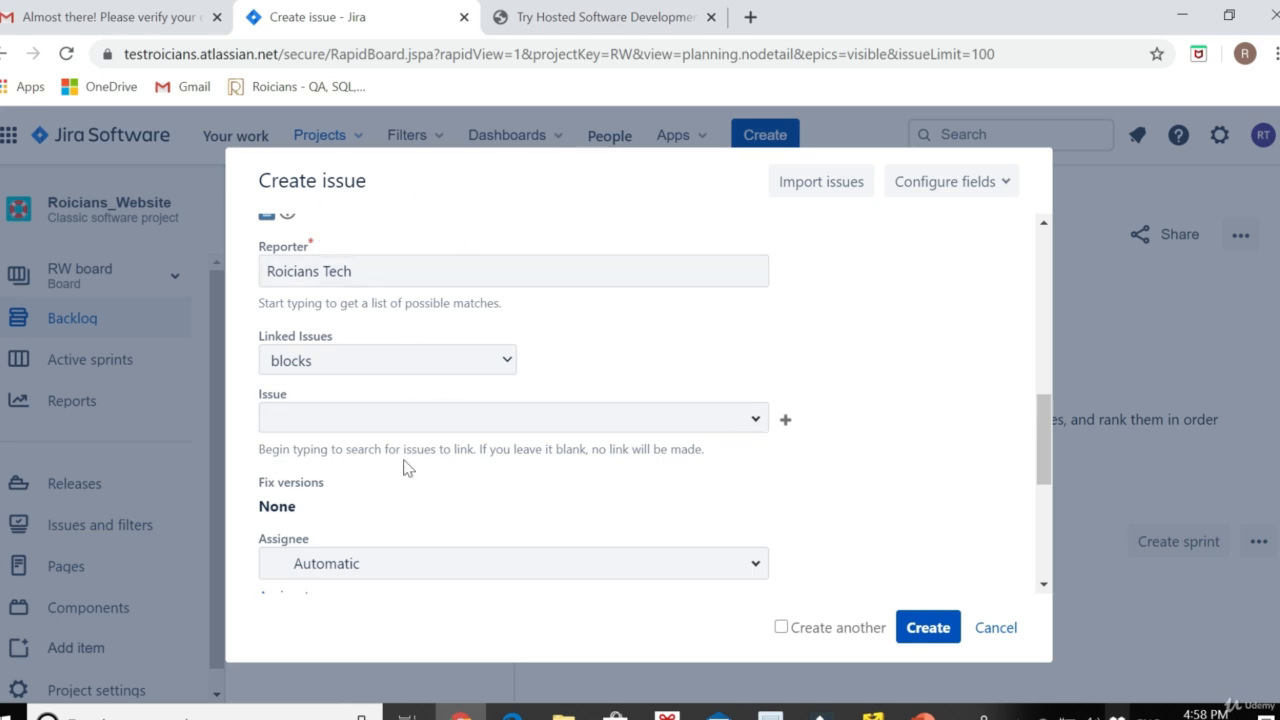
Set the story's Epic Link to Website_Cart_Ep001 (RW-1)
scroll(343, 366, "down", 3)
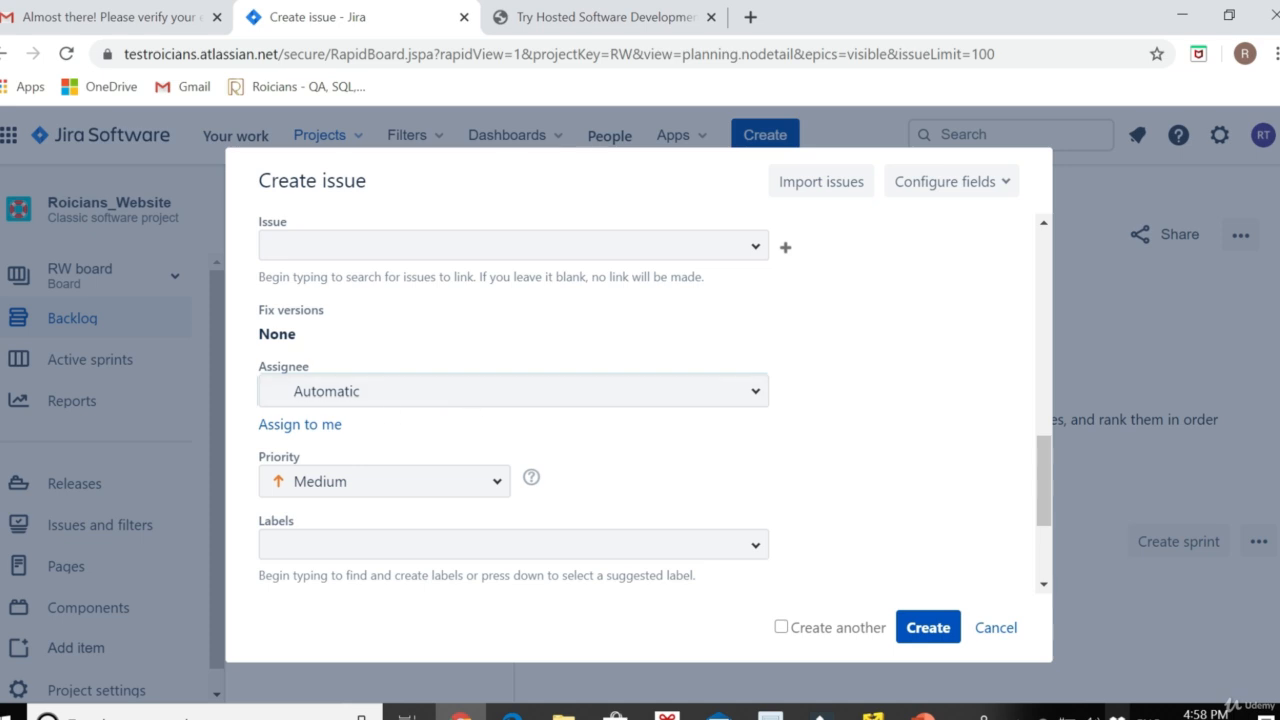
scroll(427, 368, "down", 3)
scroll(397, 369, "up", 3)
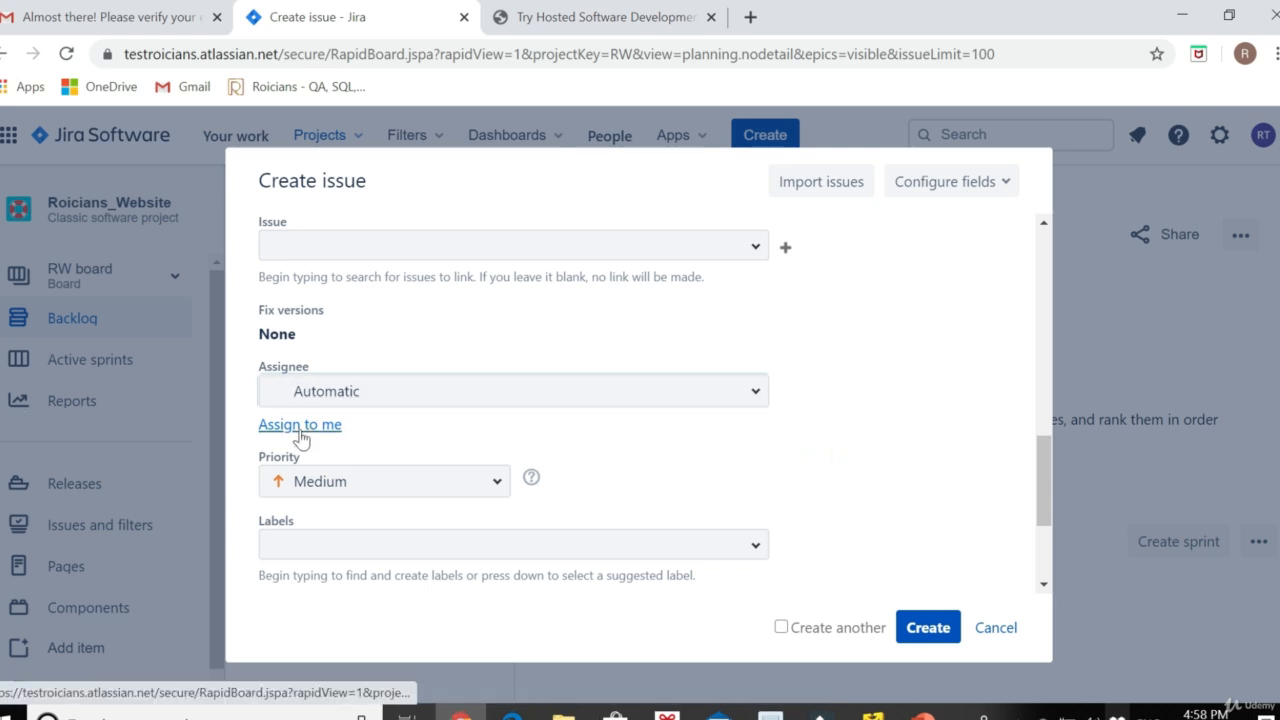
scroll(300, 434, "down", 2)
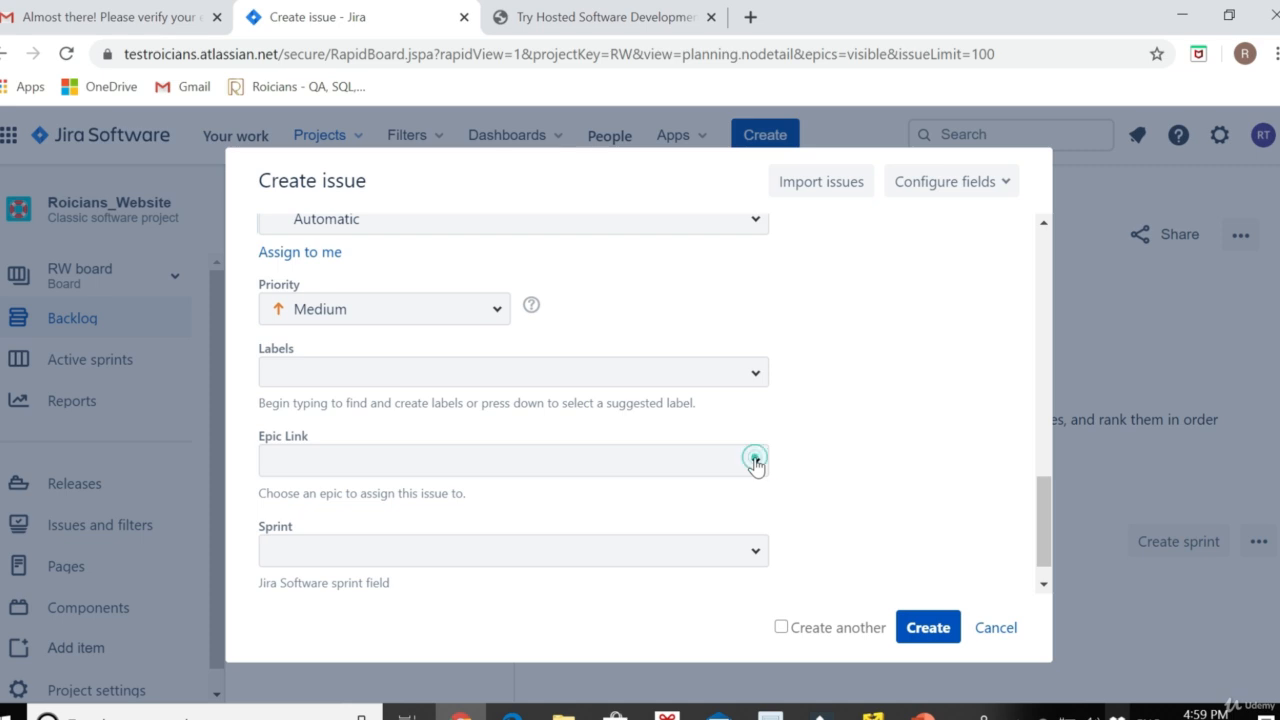
left_click(756, 463)
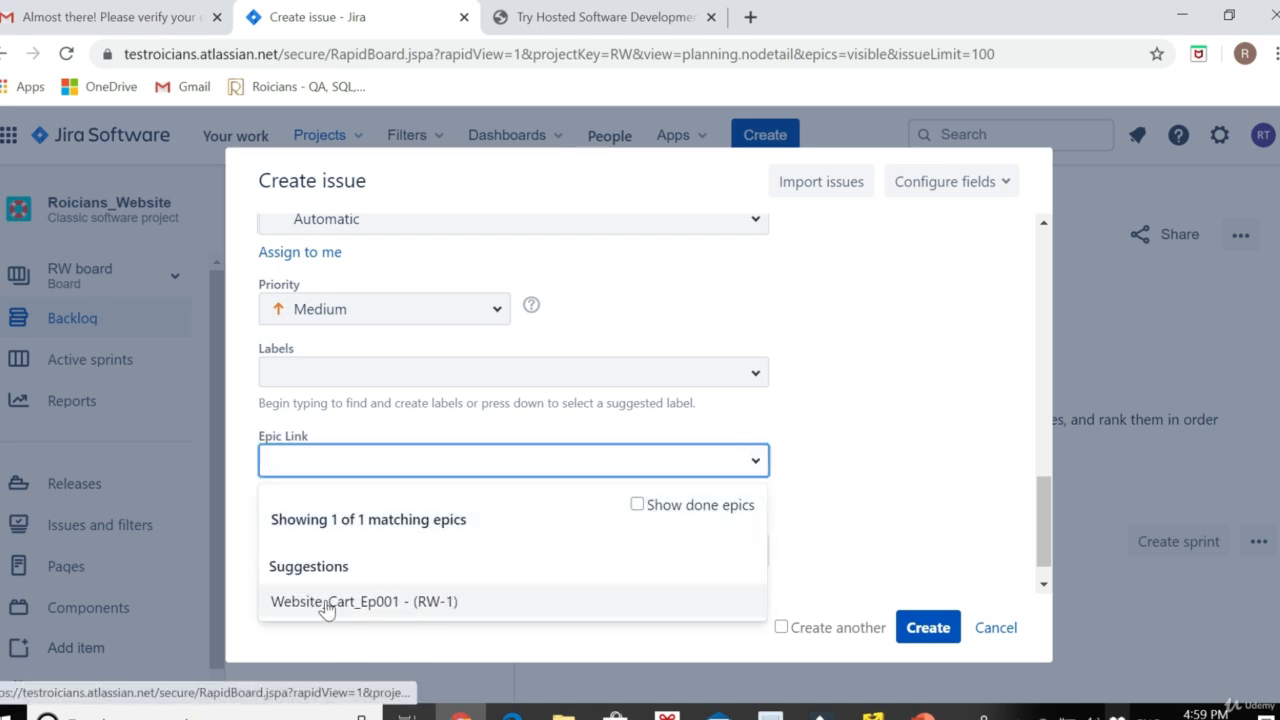
left_click(328, 603)
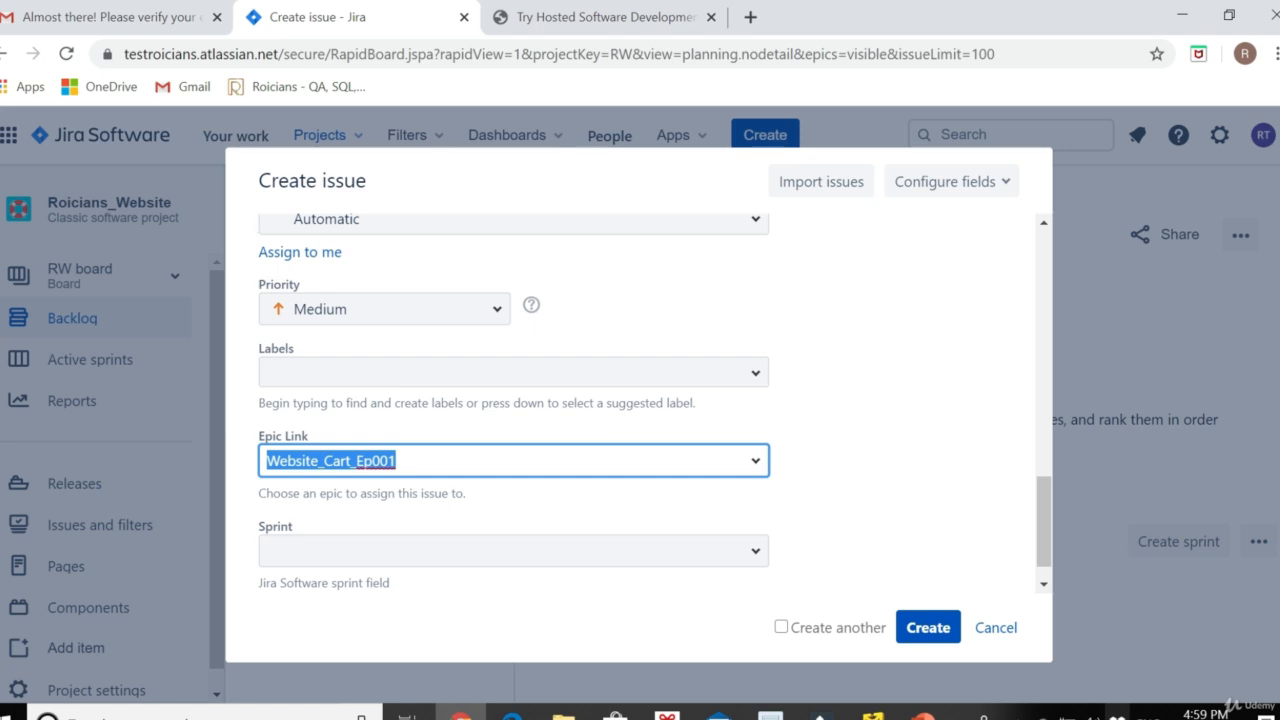
Switch on Create another so the form reopens after submitting
scroll(513, 513, "down", 1)
scroll(513, 513, "up", 2)
scroll(513, 513, "down", 2)
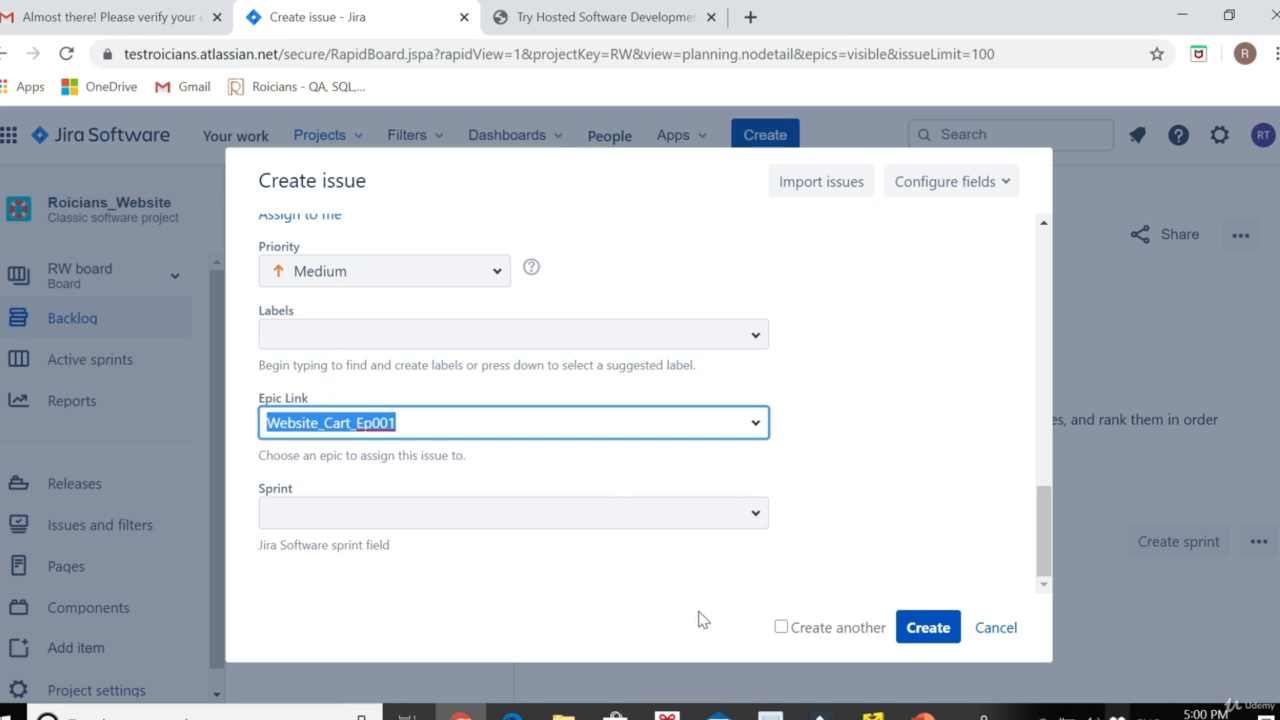
left_click(781, 628)
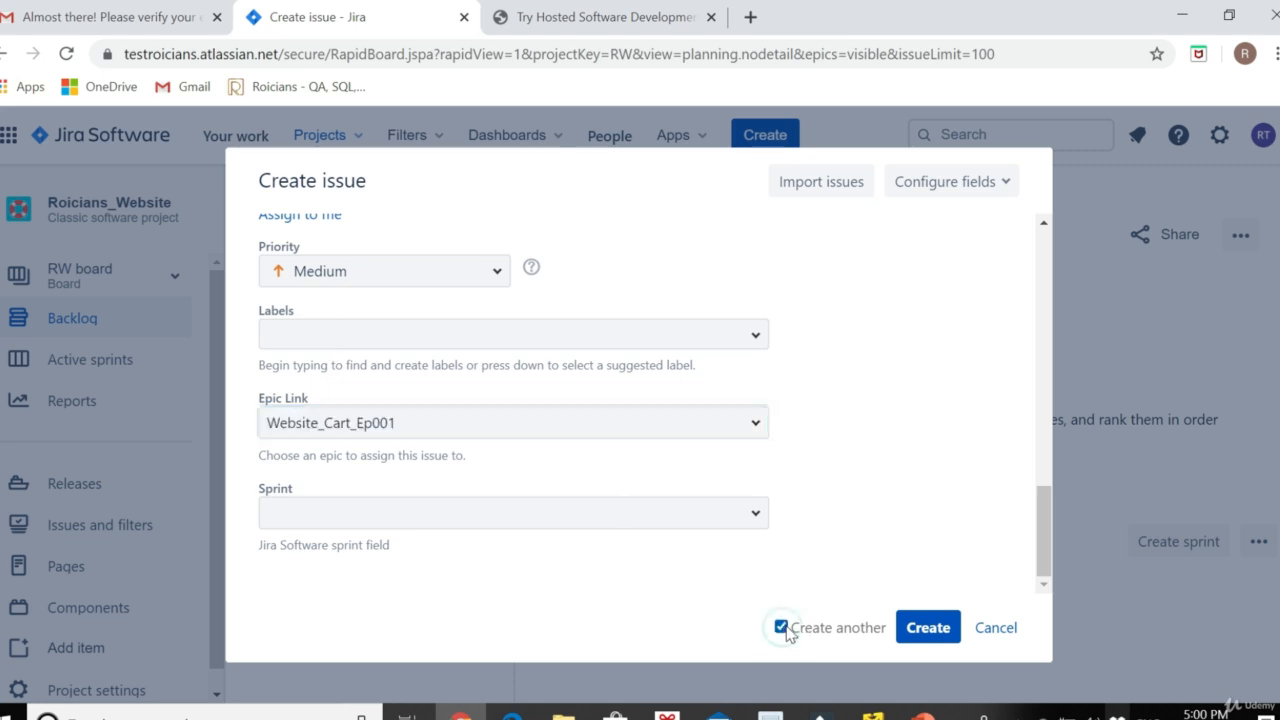
Create the 'Adding necessary items' story and begin the next summary, 'Removing unnecessary items'
left_click(926, 632)
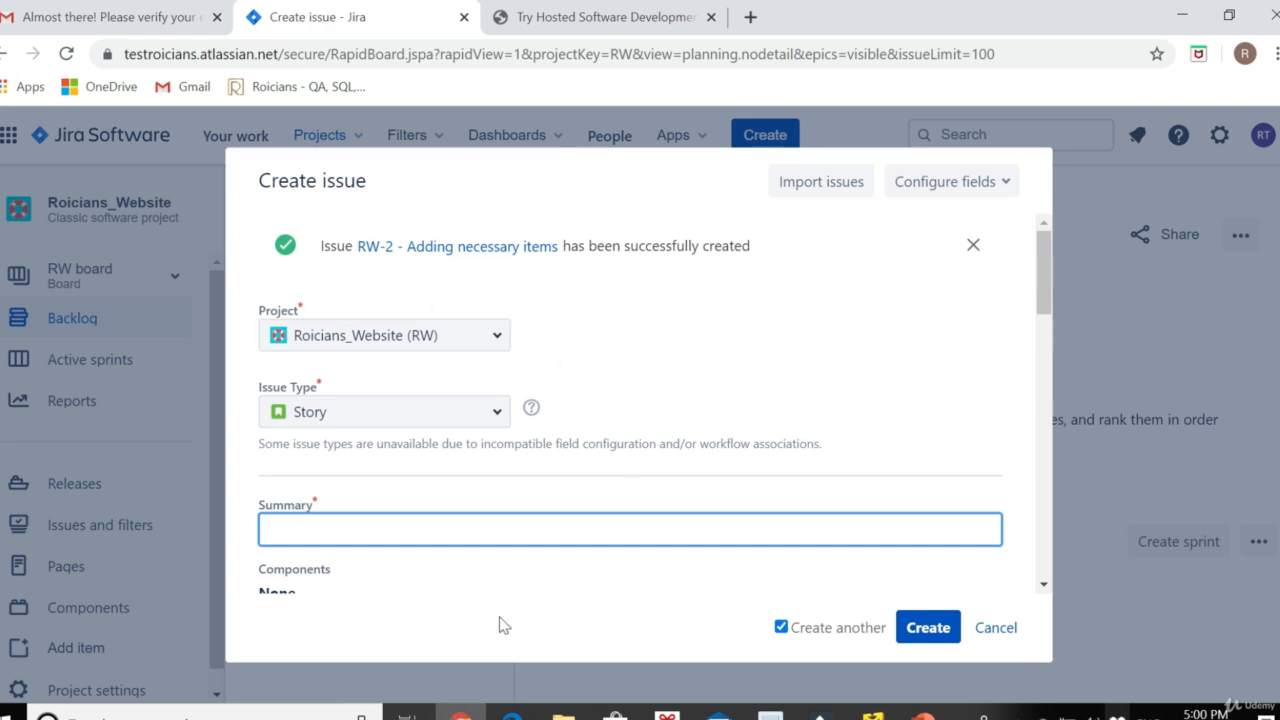
scroll(583, 506, "down", 3)
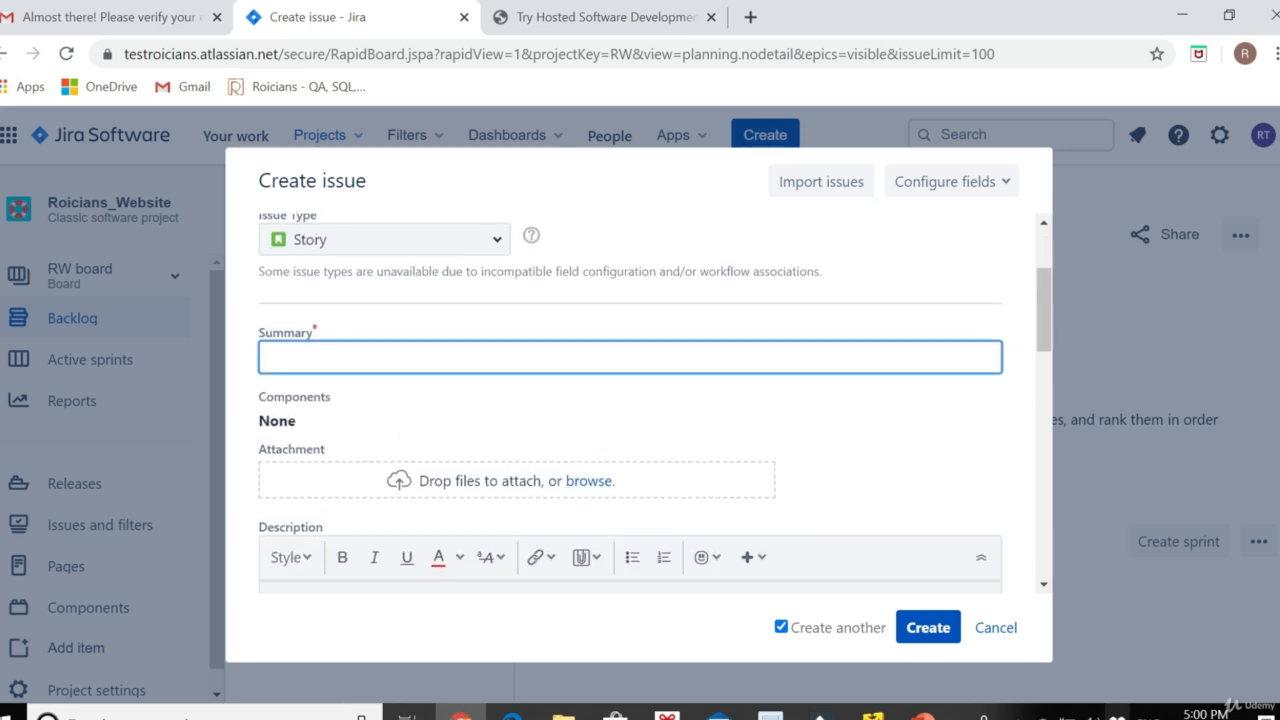
type("Removing un")
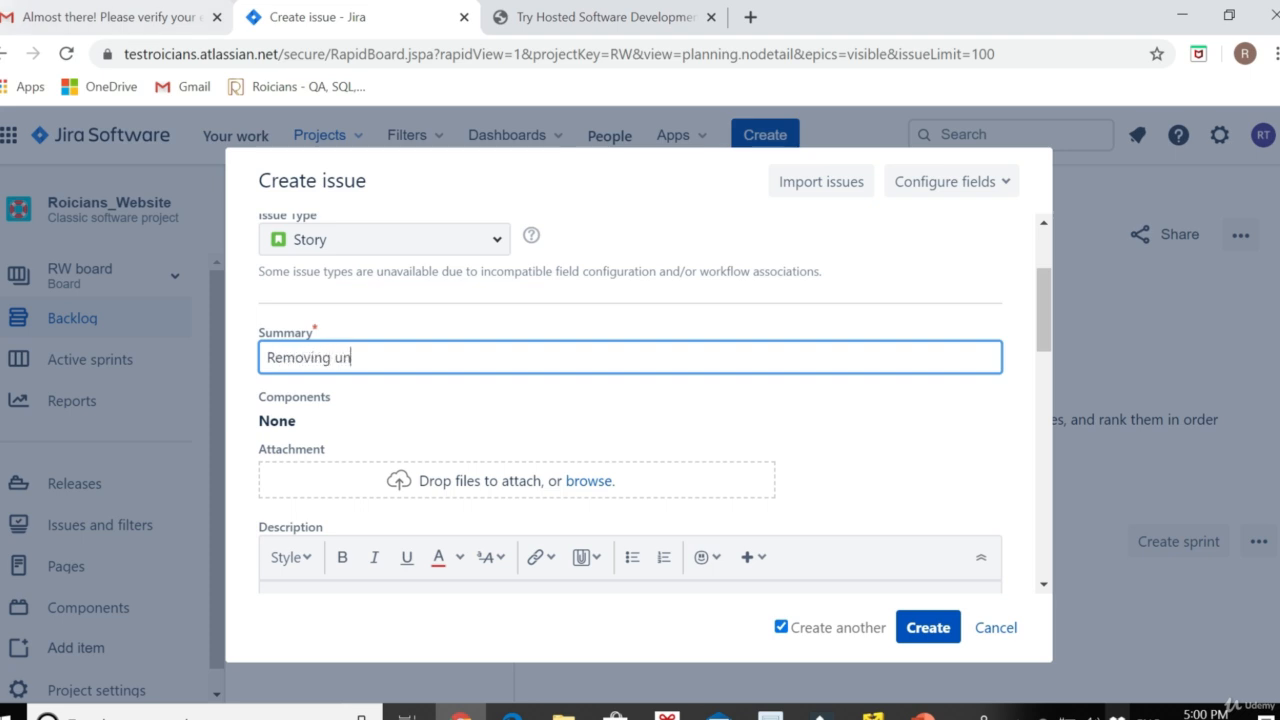
Give the next story the description 'User should be able to remove items from his/her Cart'
scroll(545, 318, "down", 3)
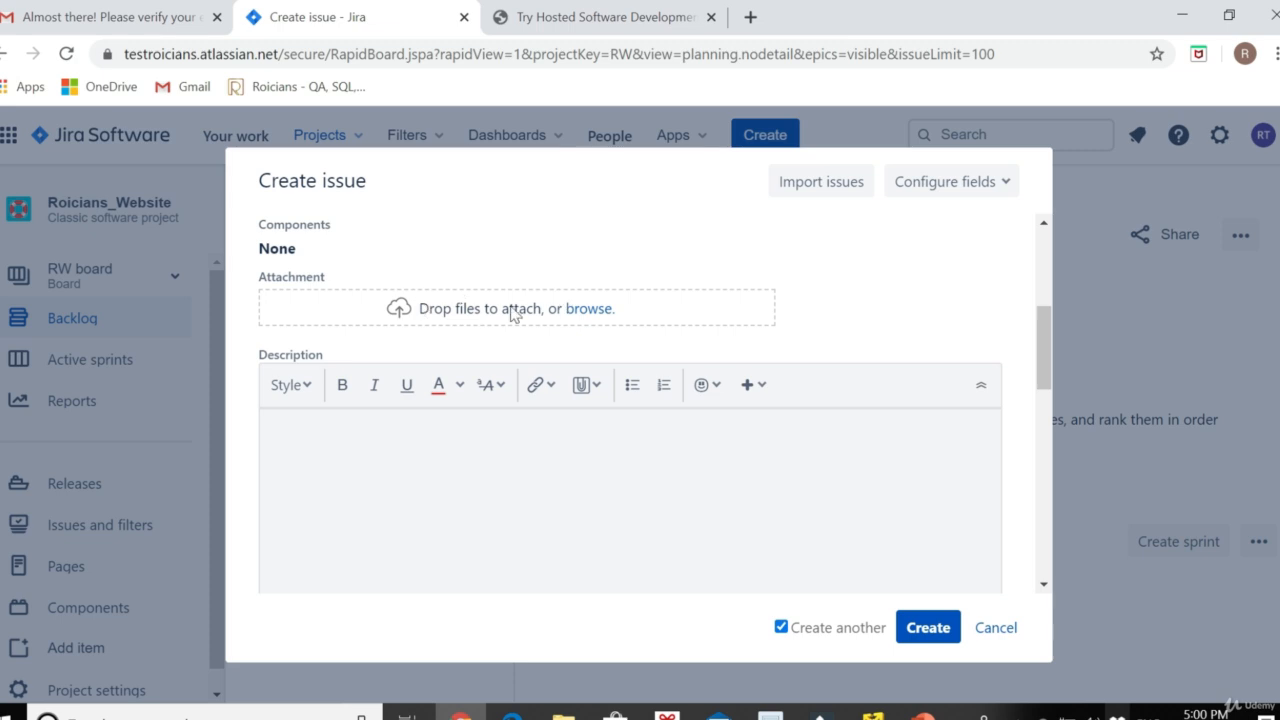
scroll(514, 311, "down", 3)
left_click(313, 320)
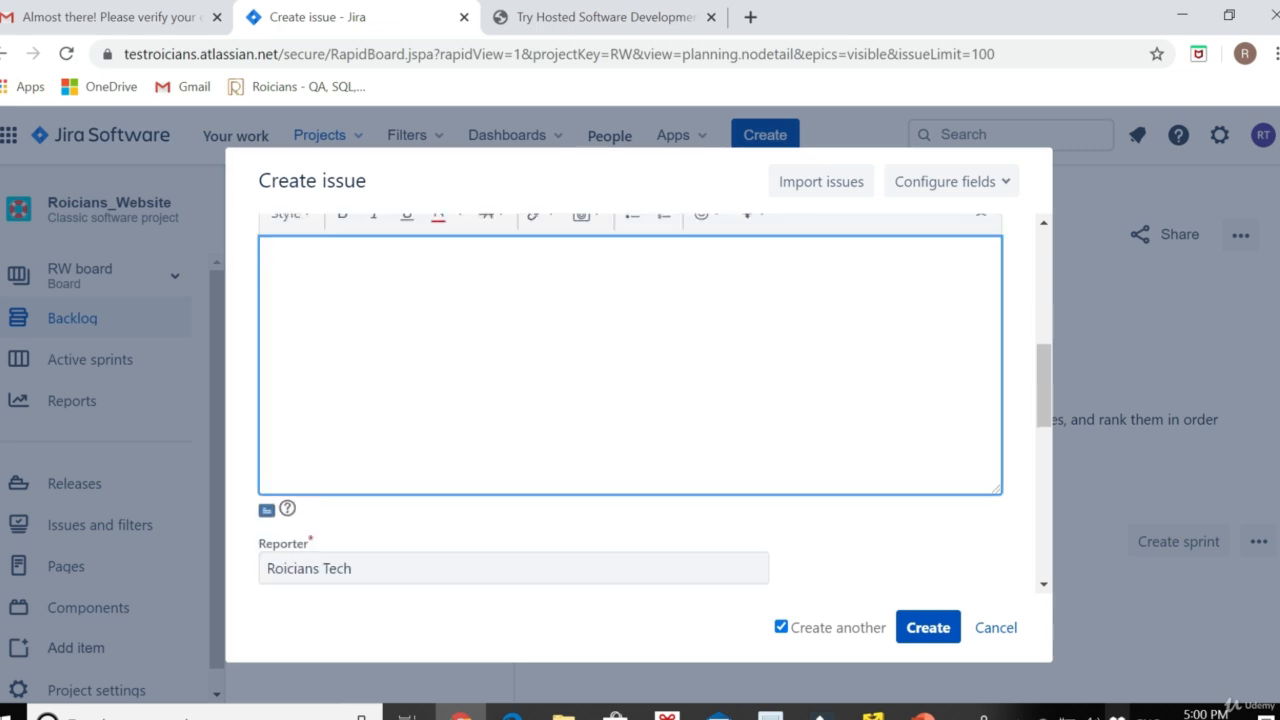
type("Use")
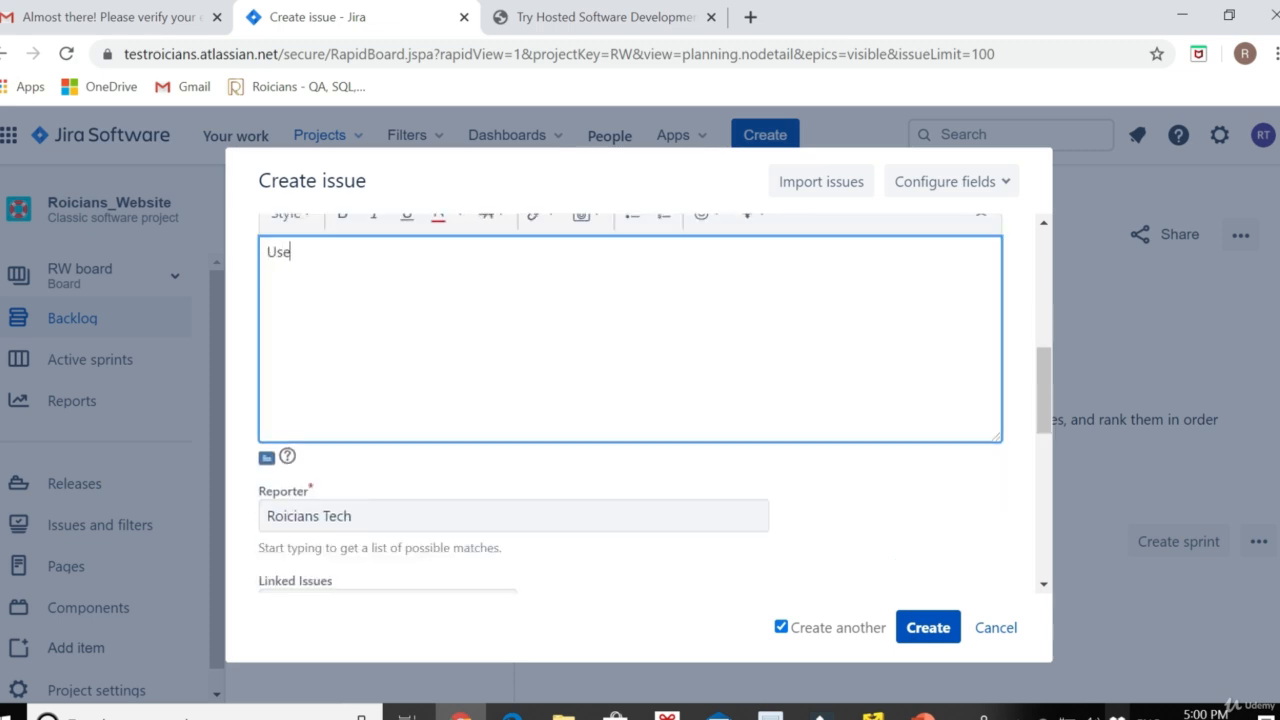
type("r should be able to remove item ")
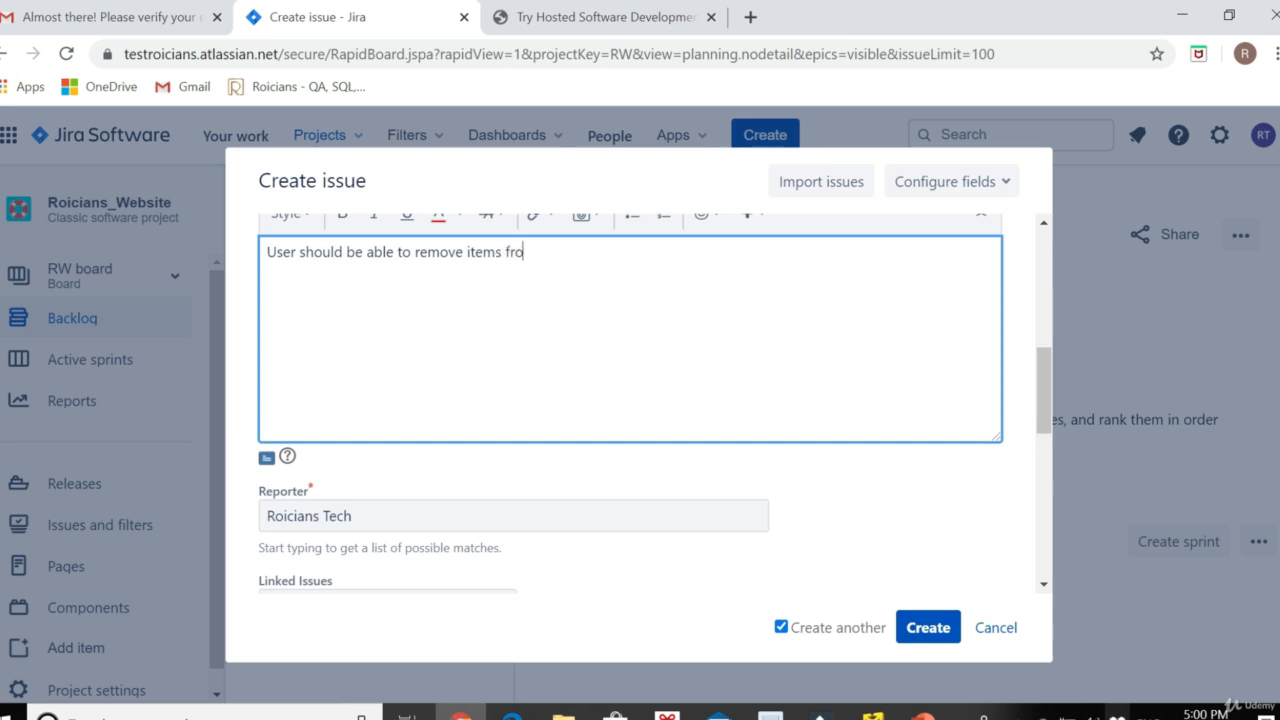
type("s from his/her Cart.")
scroll(528, 380, "down", 10)
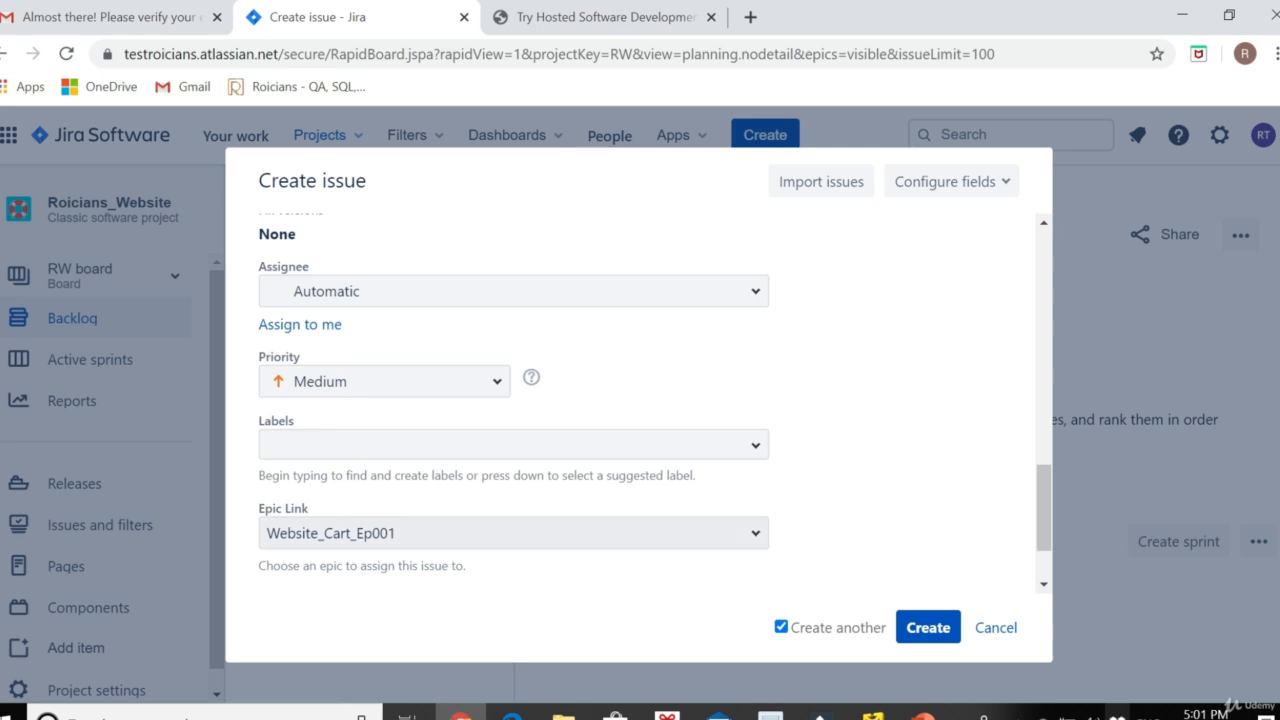
Confirm the Epic Link shows Website_Cart_Ep001 and switch off Create another
left_click(755, 534)
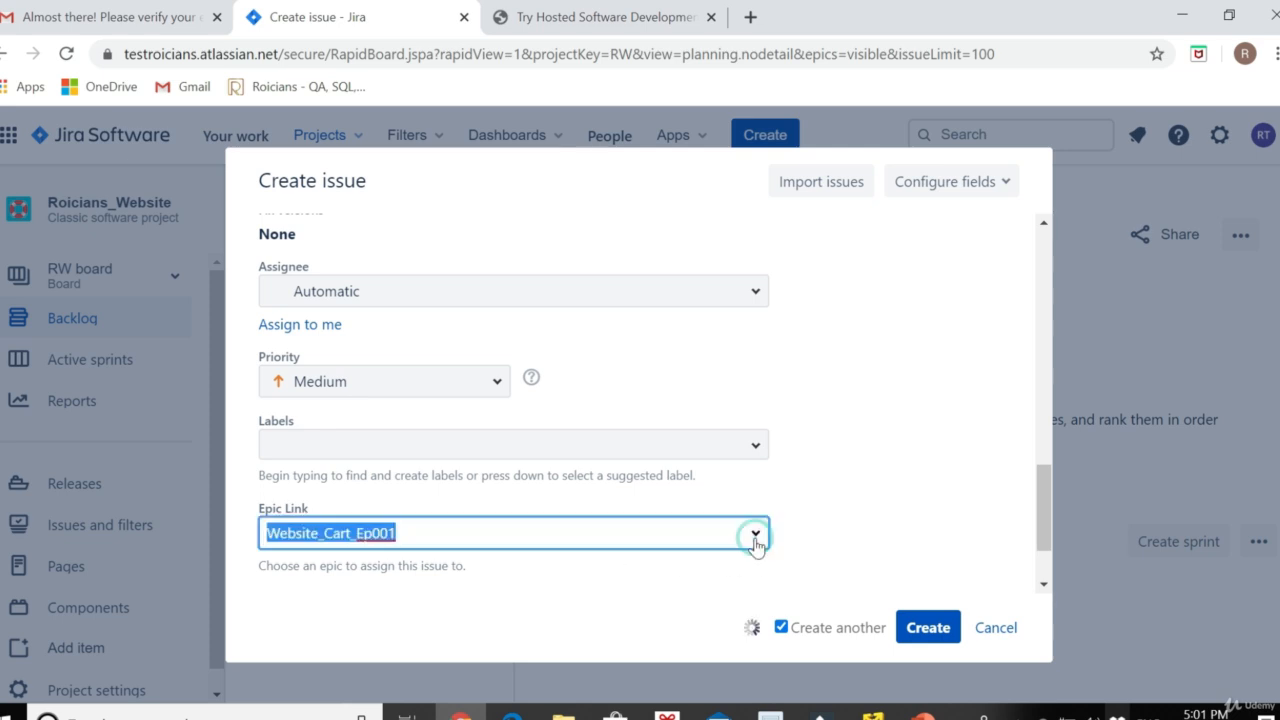
left_click(755, 536)
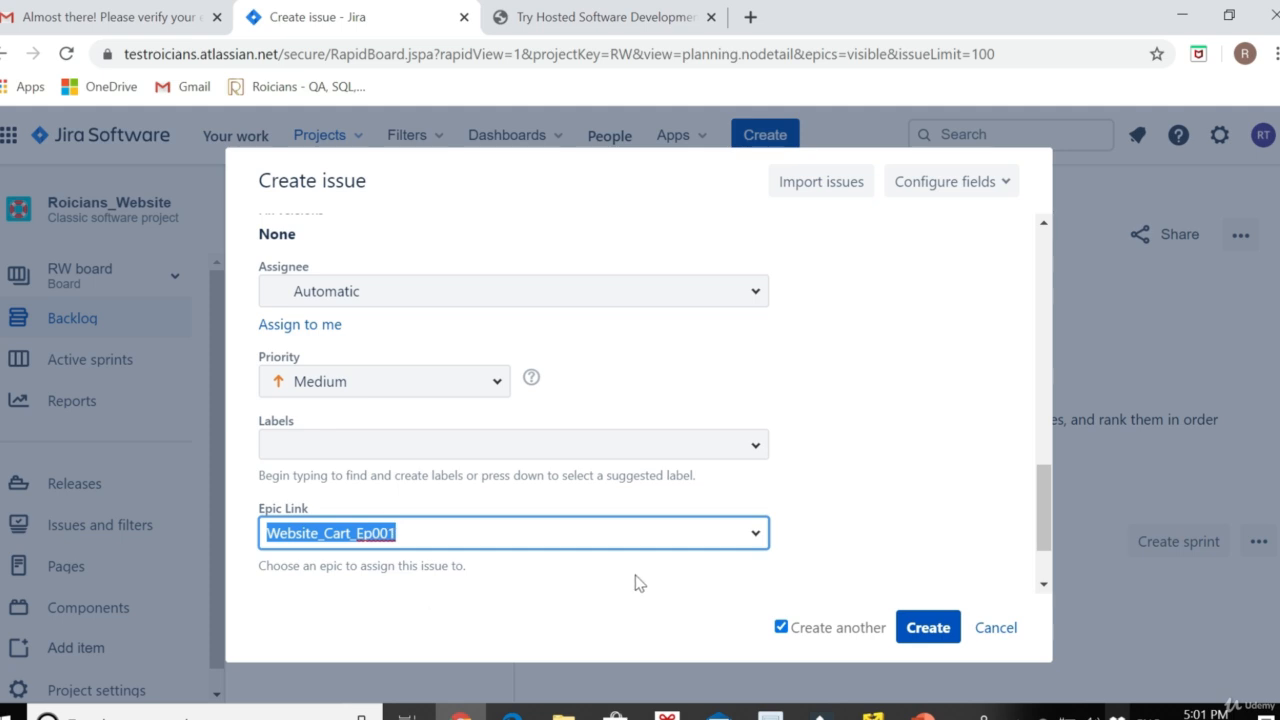
left_click(672, 534)
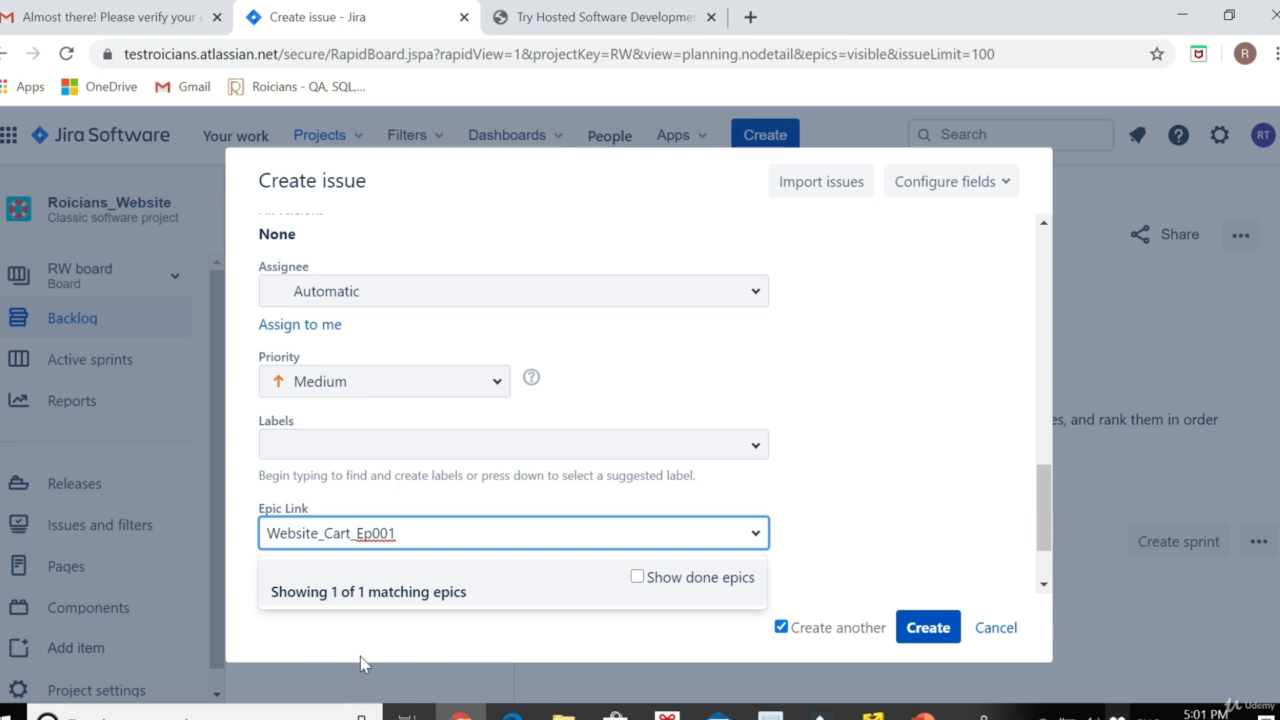
left_click(802, 488)
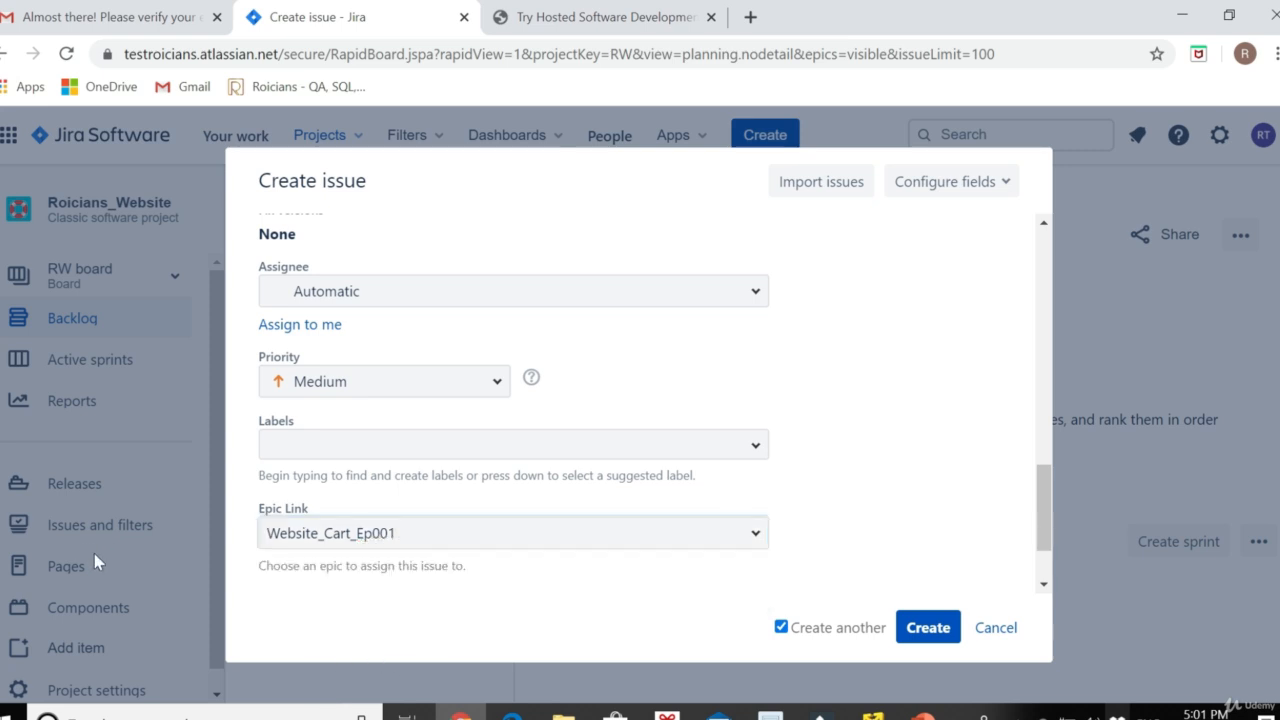
left_click(782, 628)
Submit the Removing unnecessary items story, then start a Task summarized 'Add Cart link on main website'
left_click(928, 628)
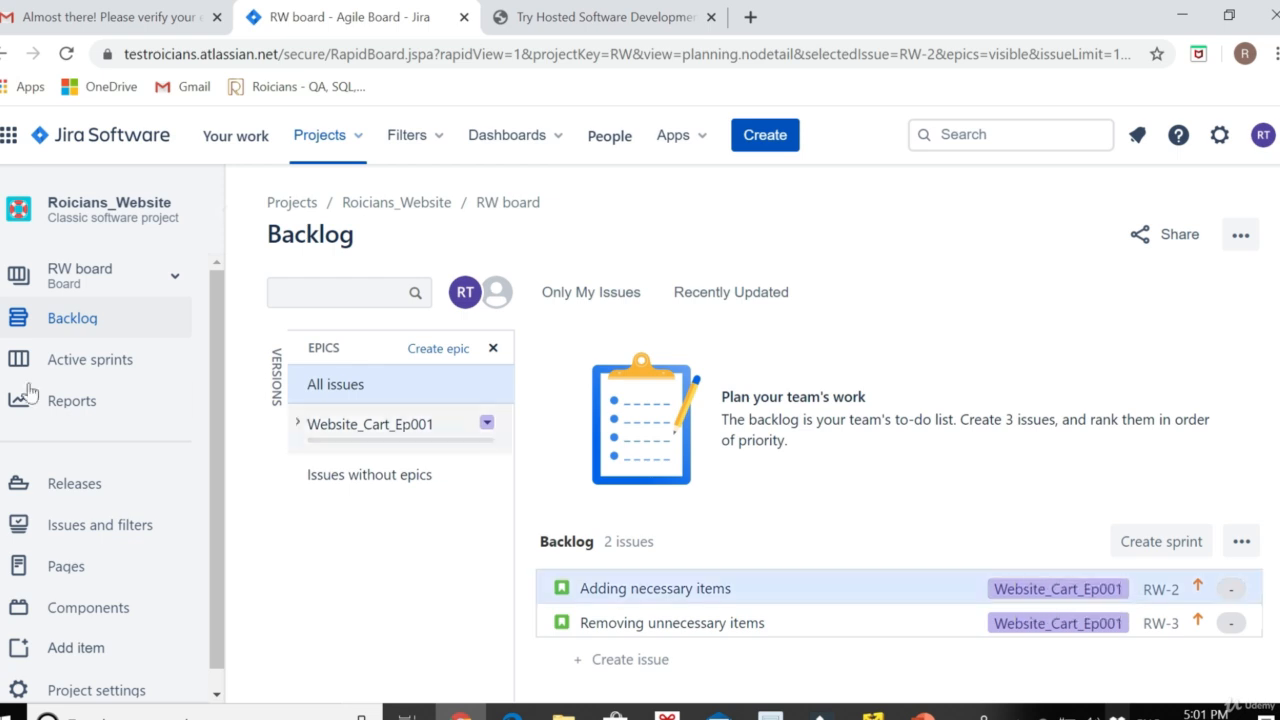
left_click(771, 138)
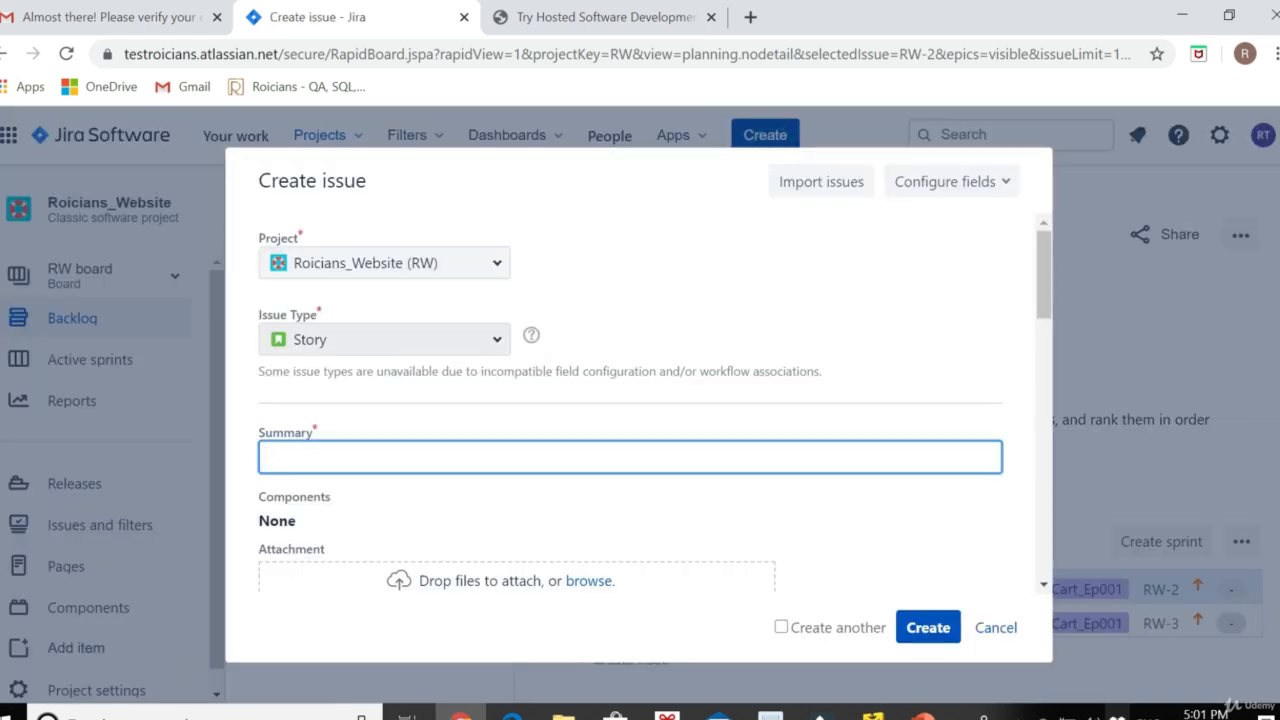
left_click(370, 342)
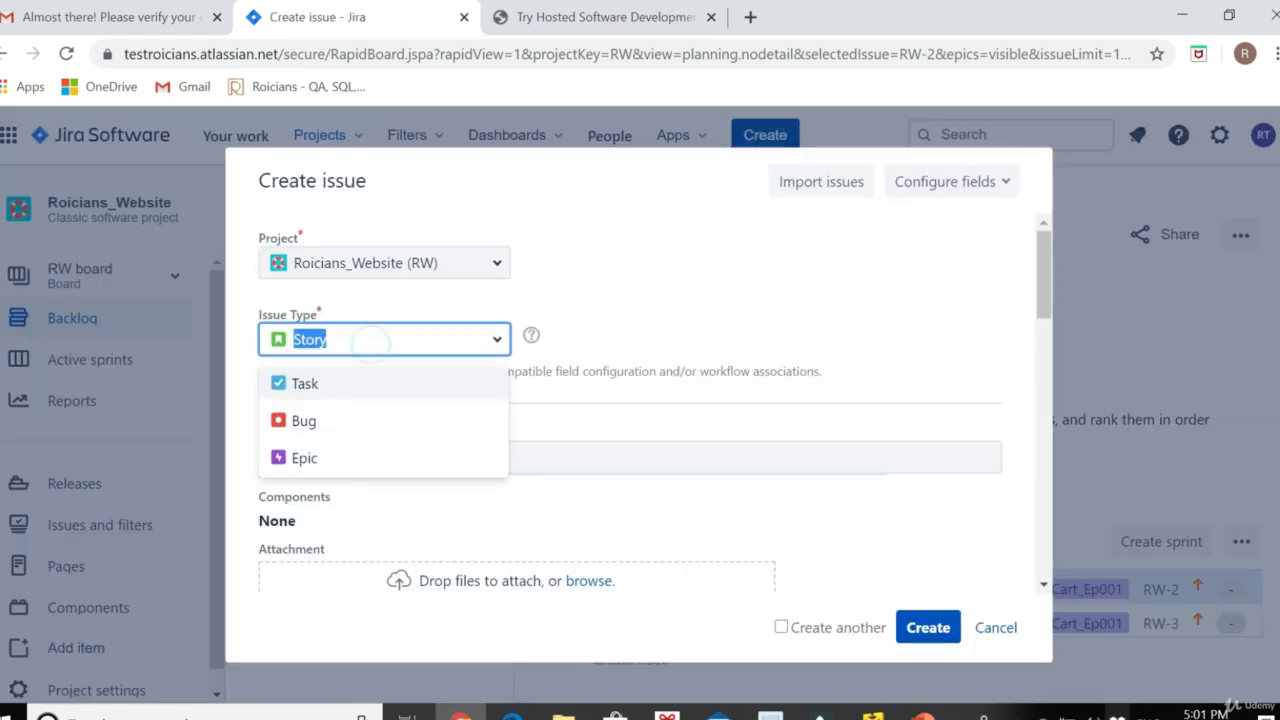
left_click(314, 386)
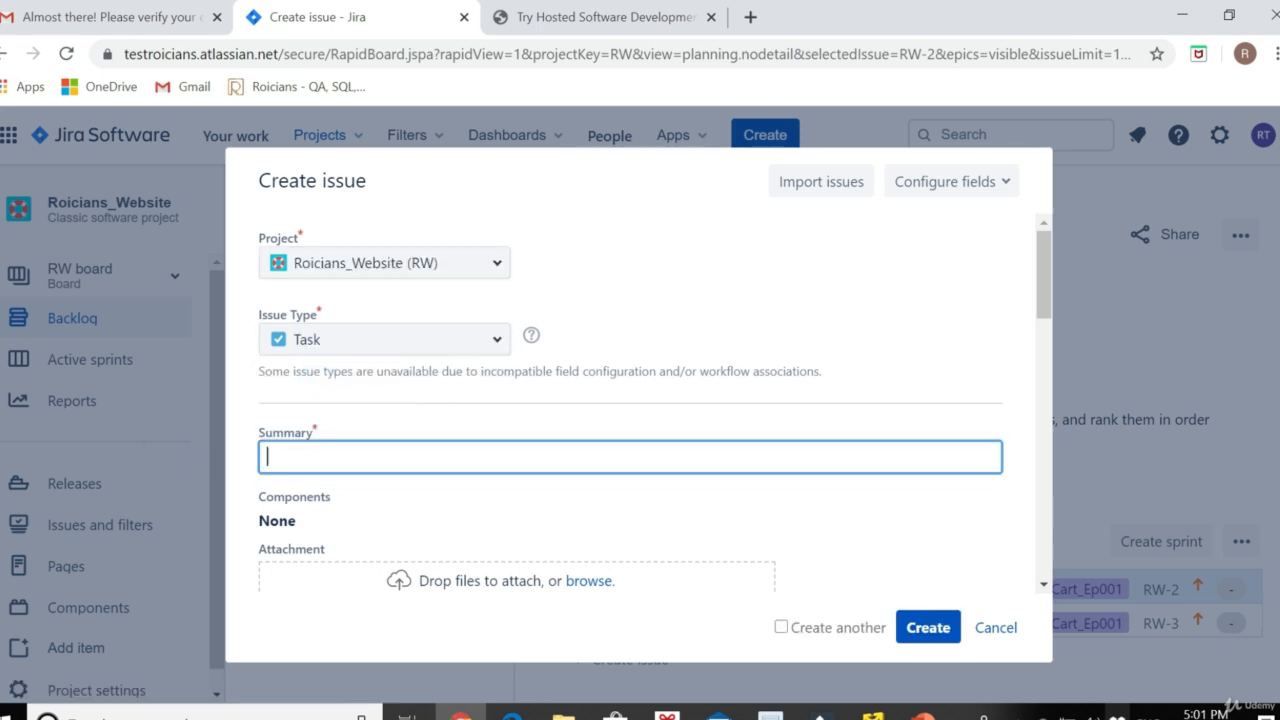
left_click(274, 454)
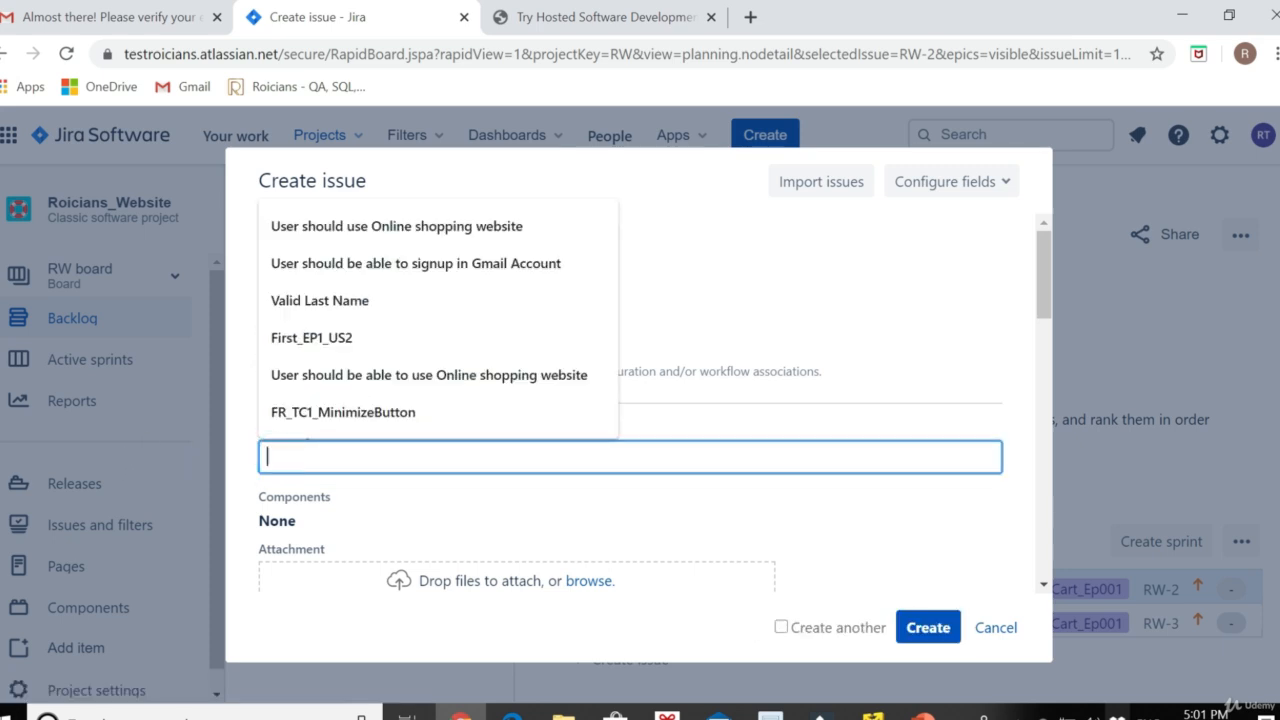
left_click(328, 505)
left_click(305, 456)
type("Add  Cart link on main website")
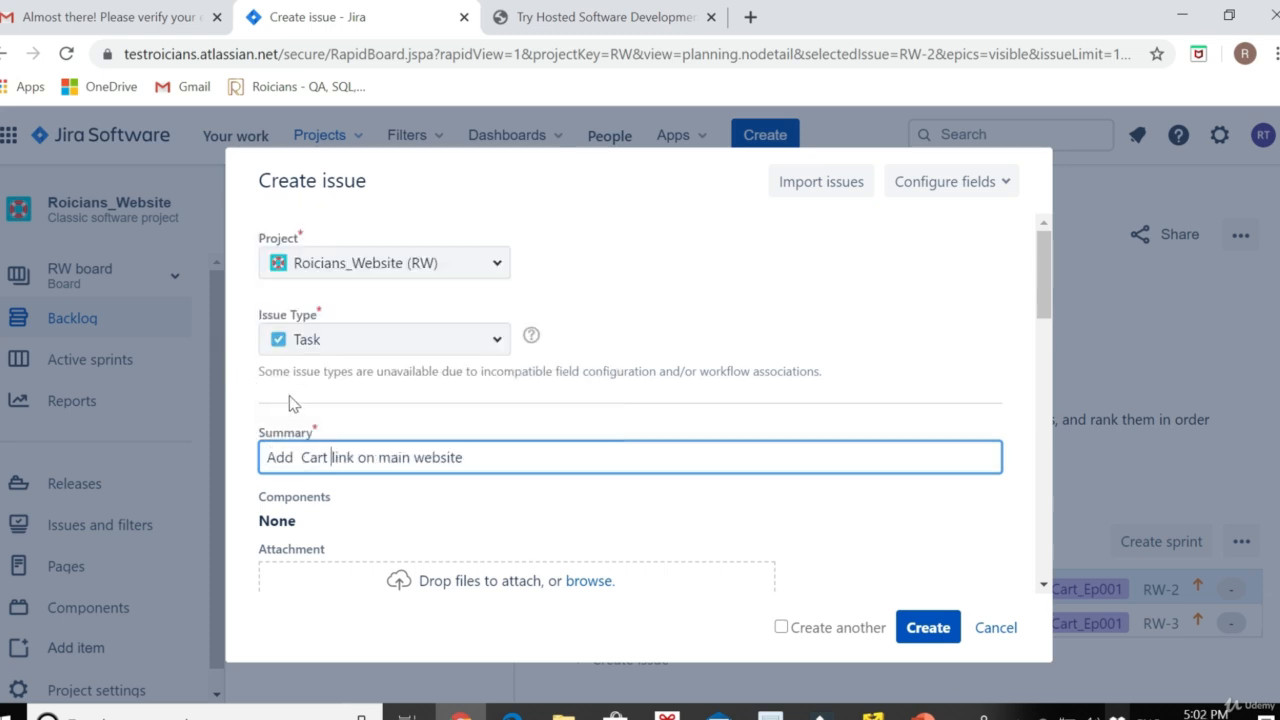
Enter the task description 'Add cart page and insert its link on main website page'
scroll(517, 517, "down", 2)
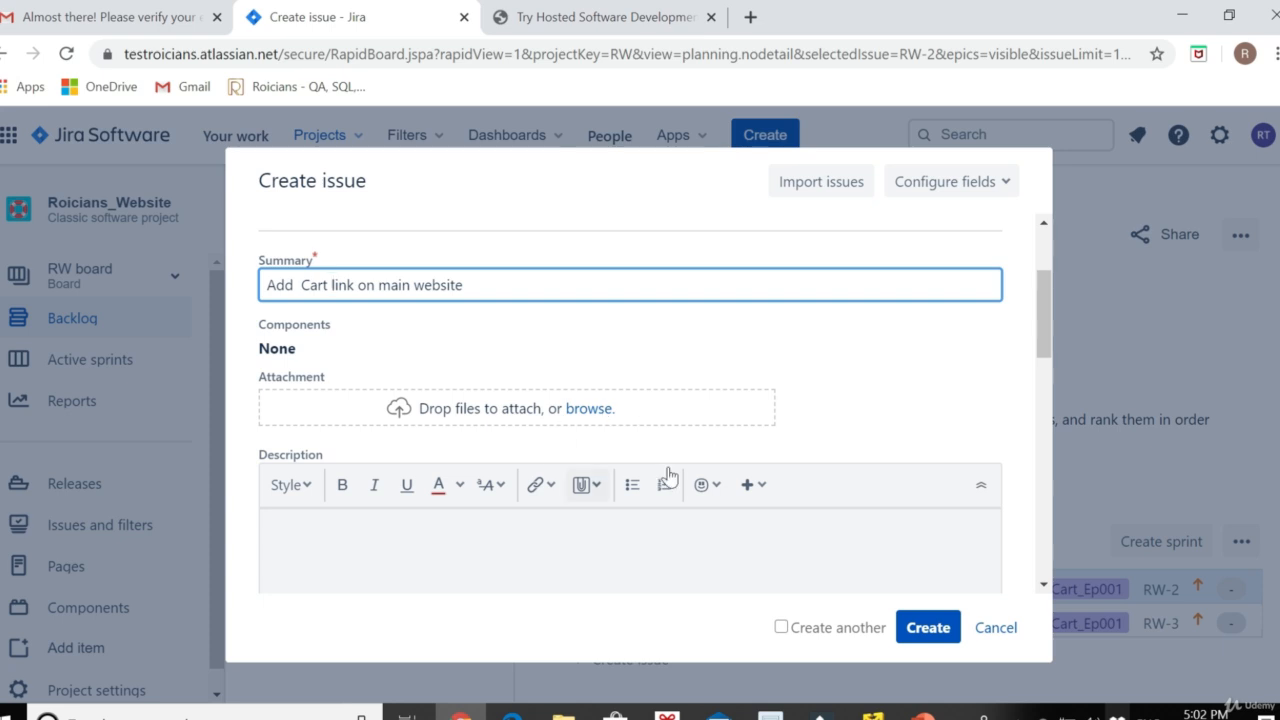
scroll(506, 394, "down", 2)
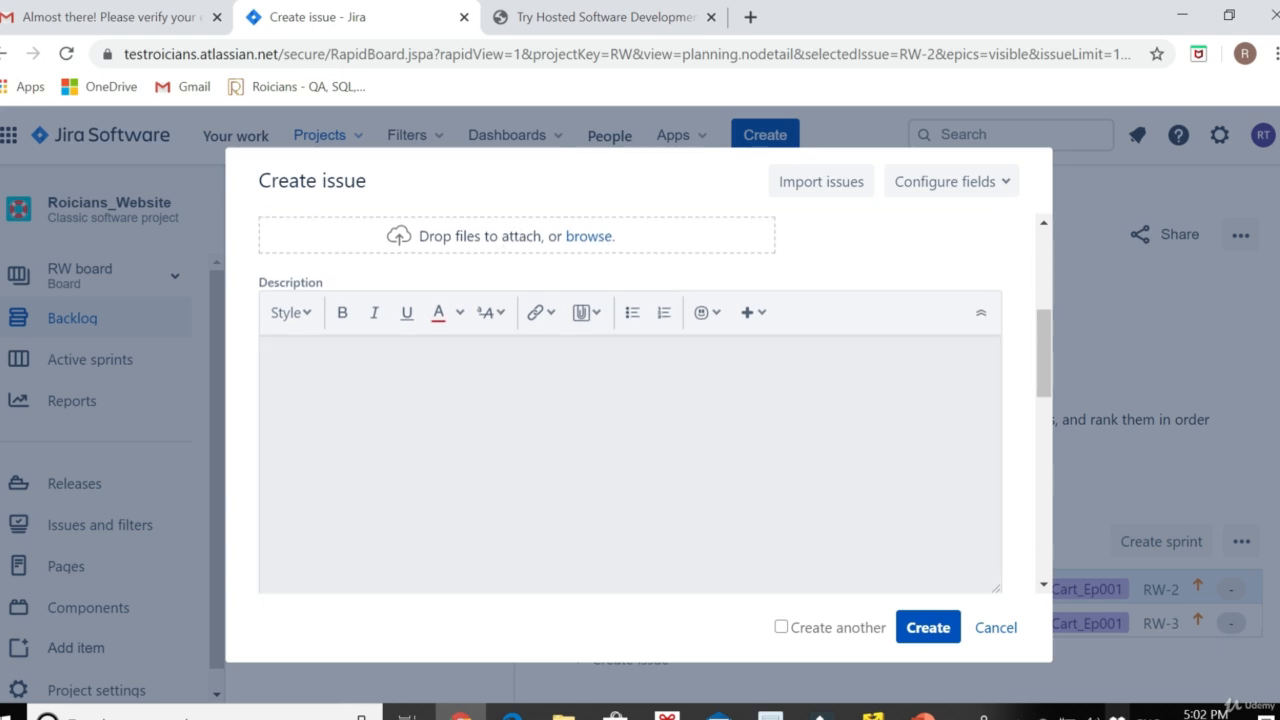
left_click(381, 396)
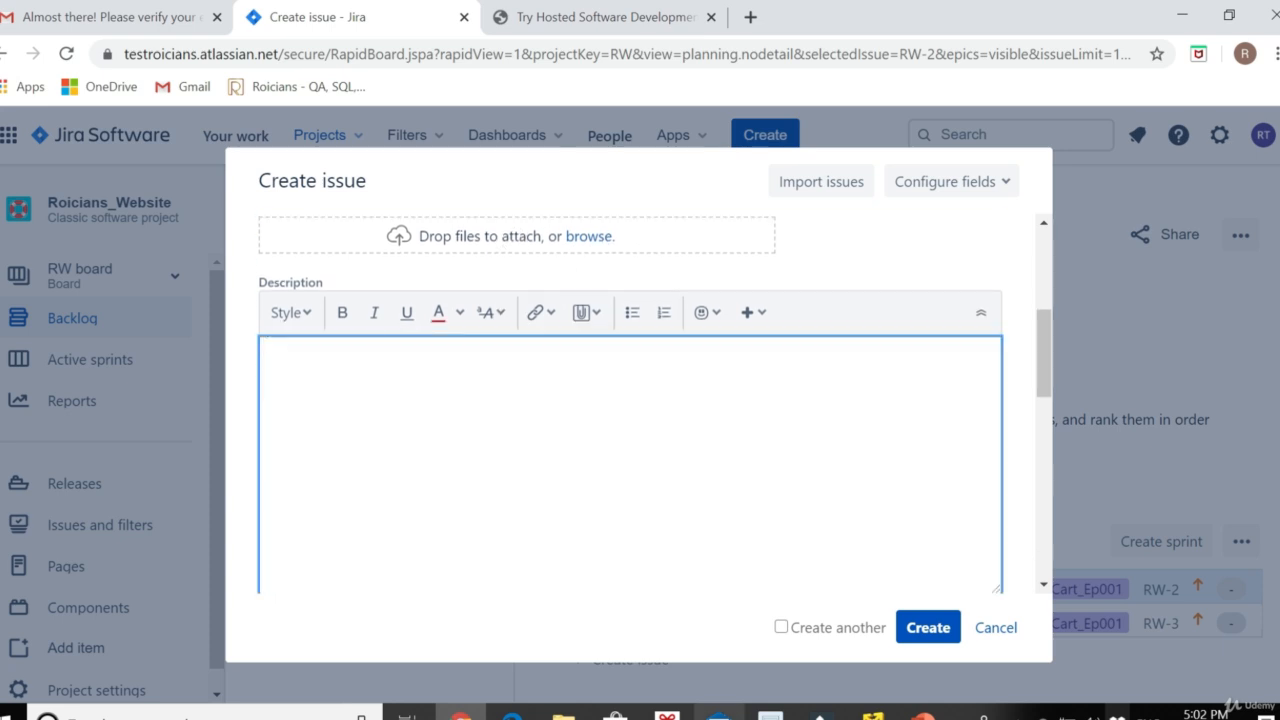
type("Add cart page")
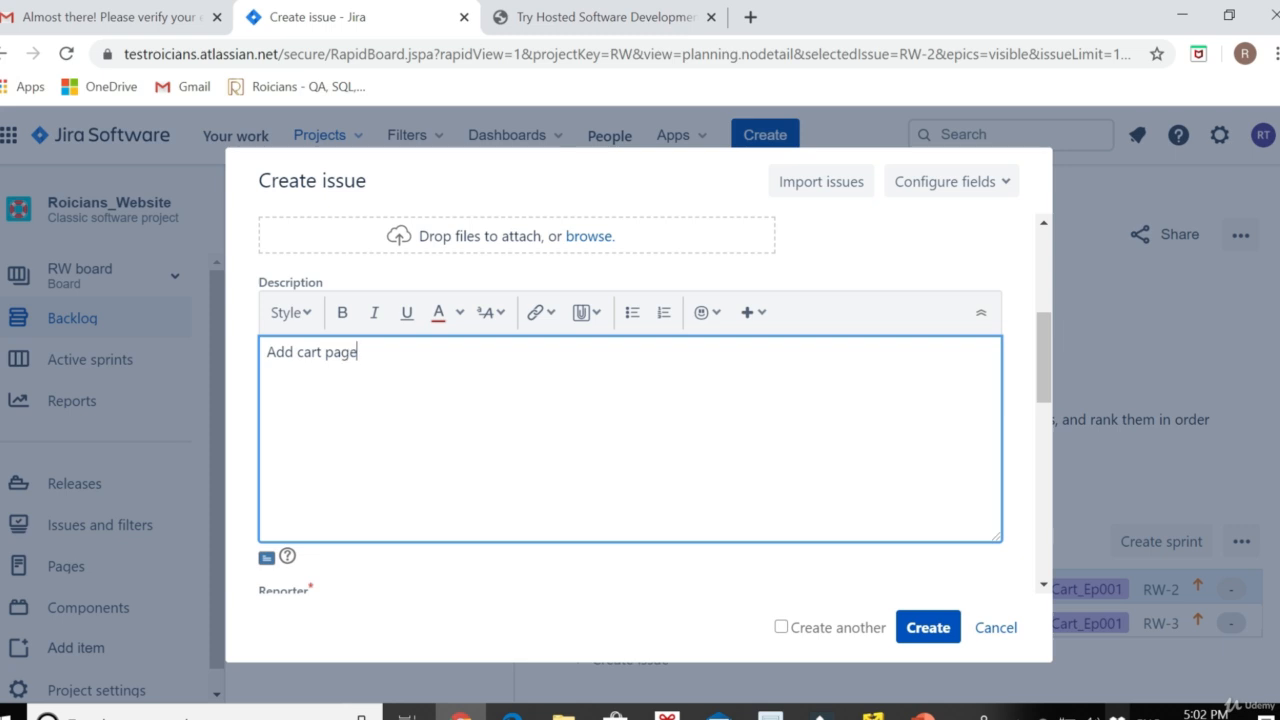
type(" and insert its link on main website page")
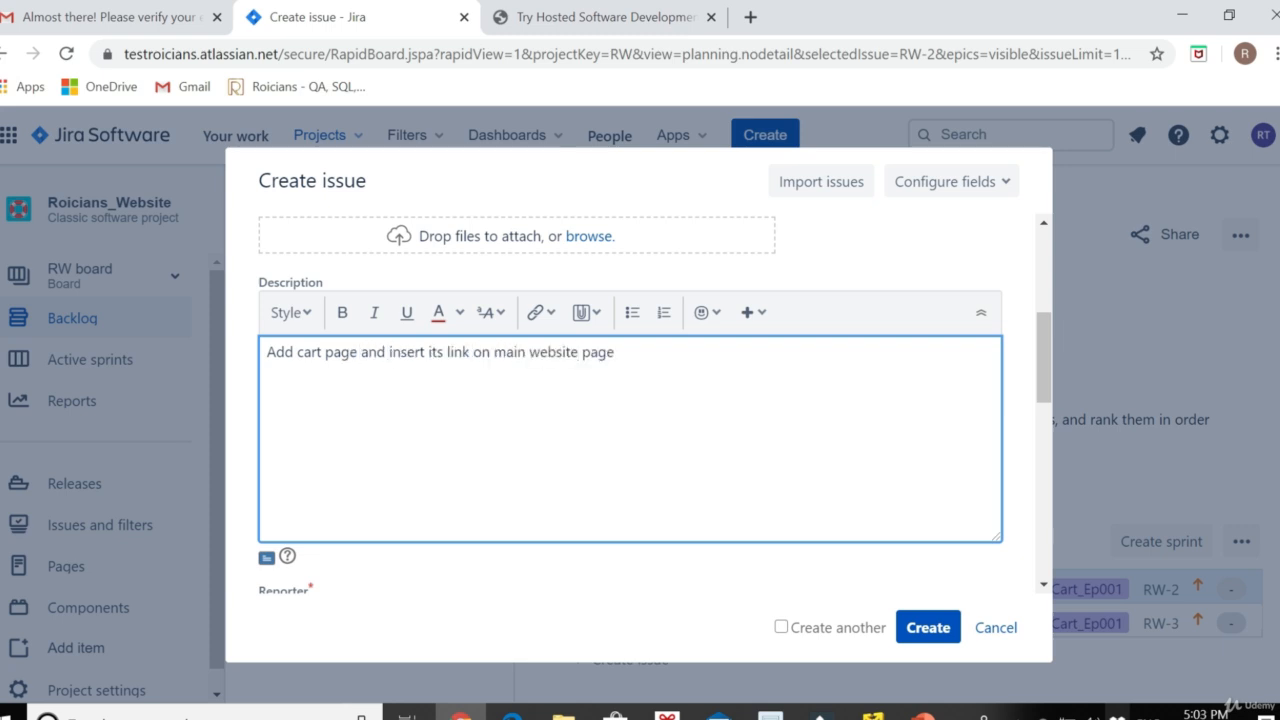
Link the task as blocking issues RW-2 and RW-3
scroll(470, 398, "down", 3)
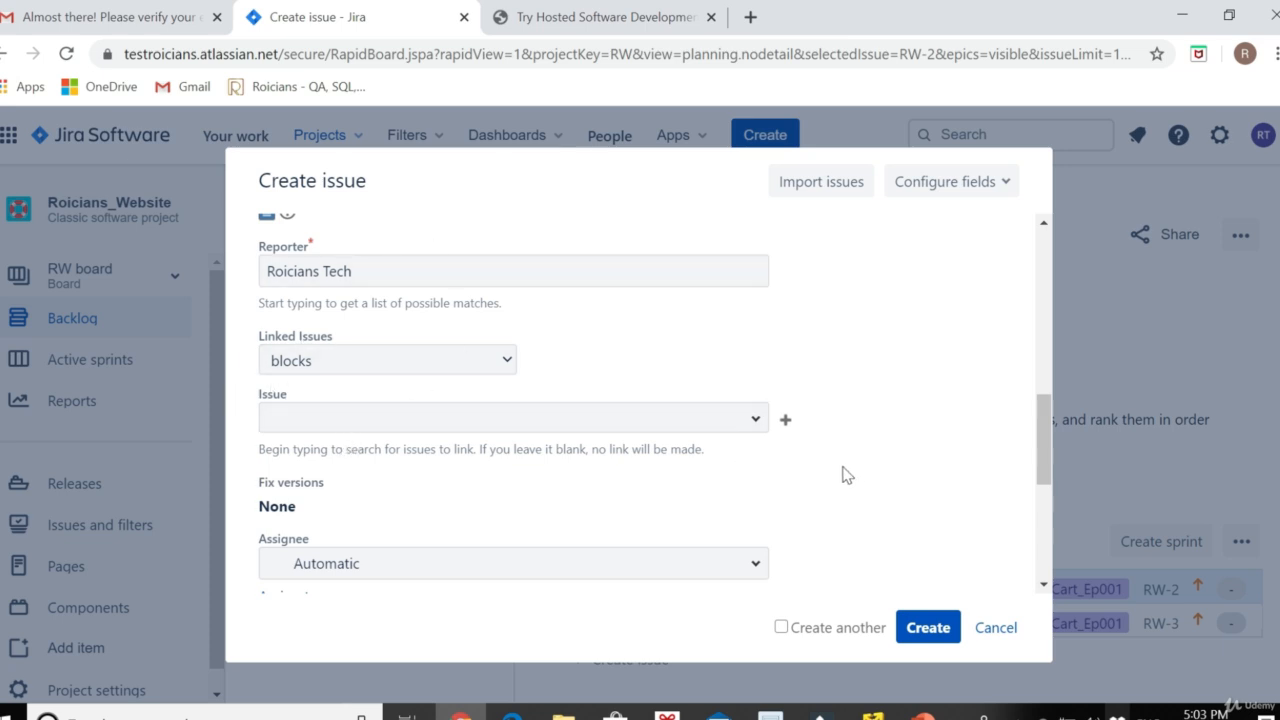
left_click(757, 420)
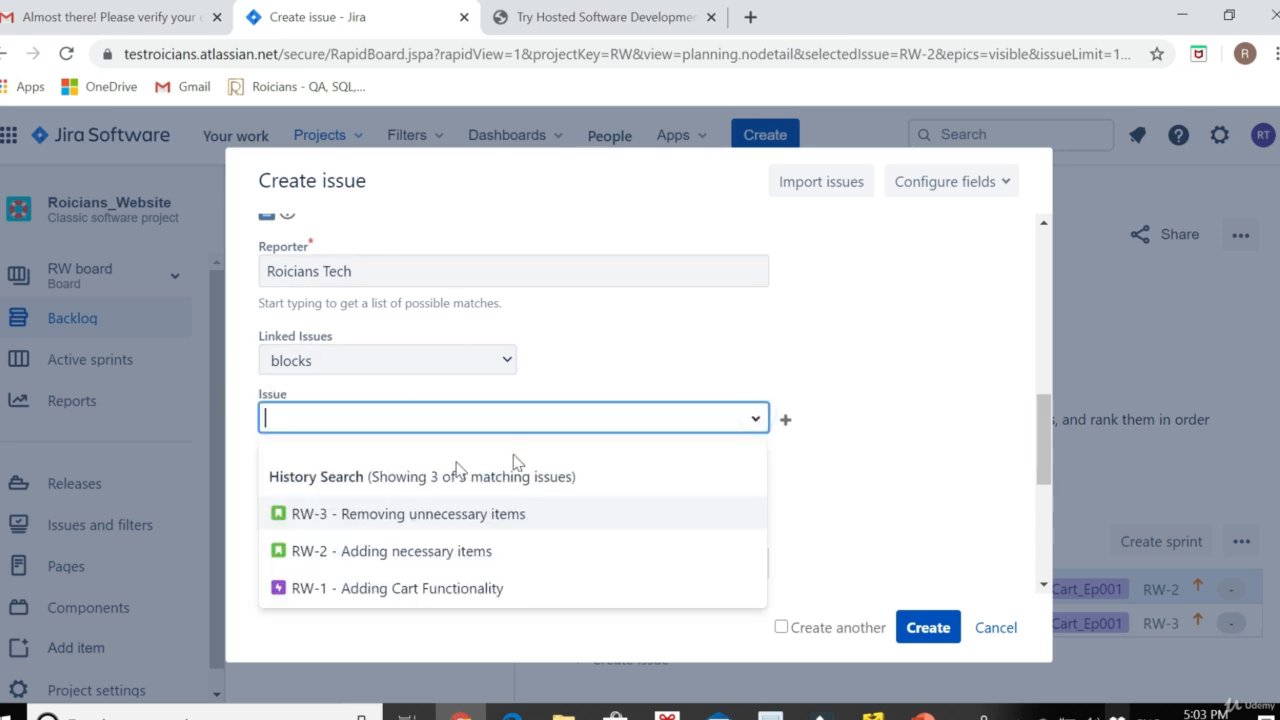
left_click(410, 563)
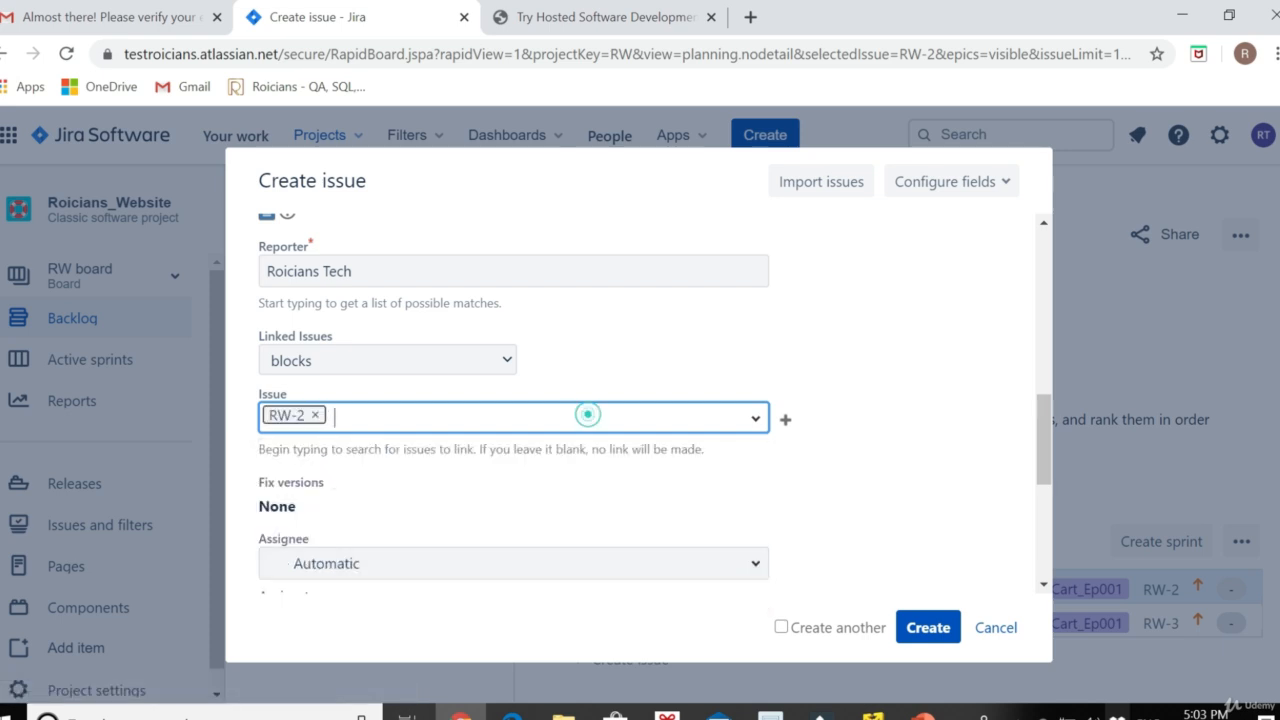
left_click(749, 416)
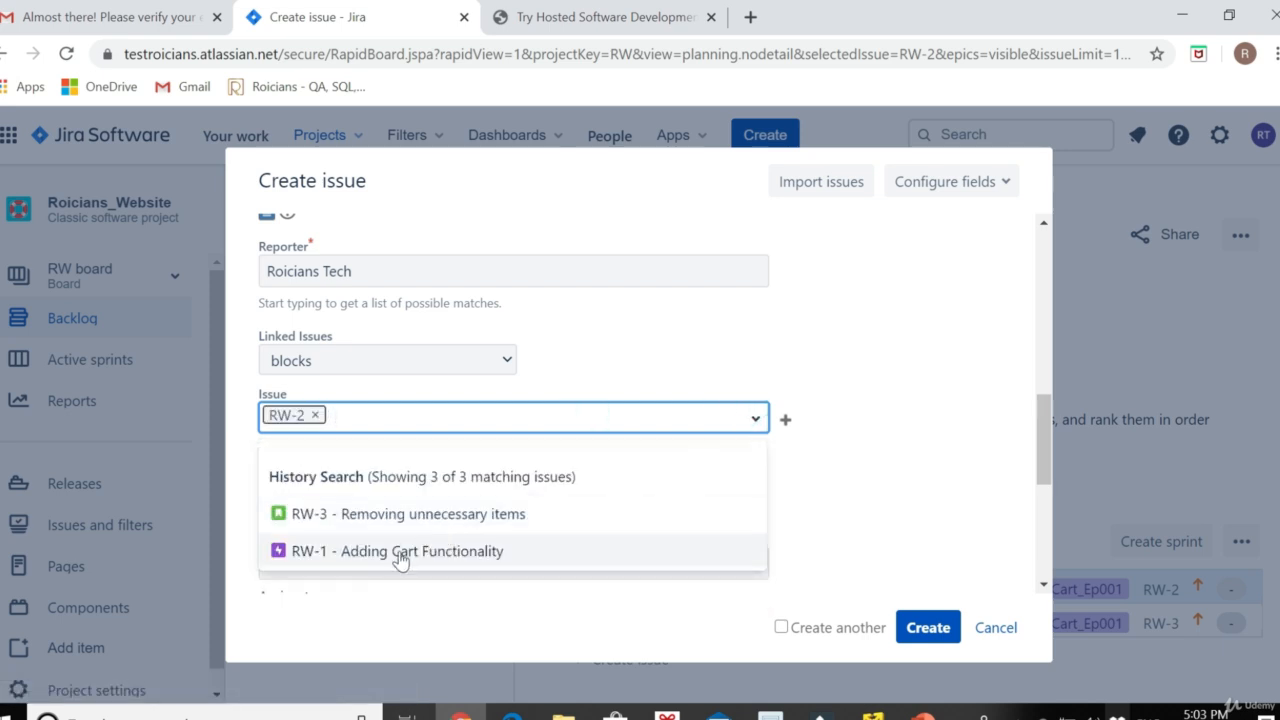
left_click(386, 522)
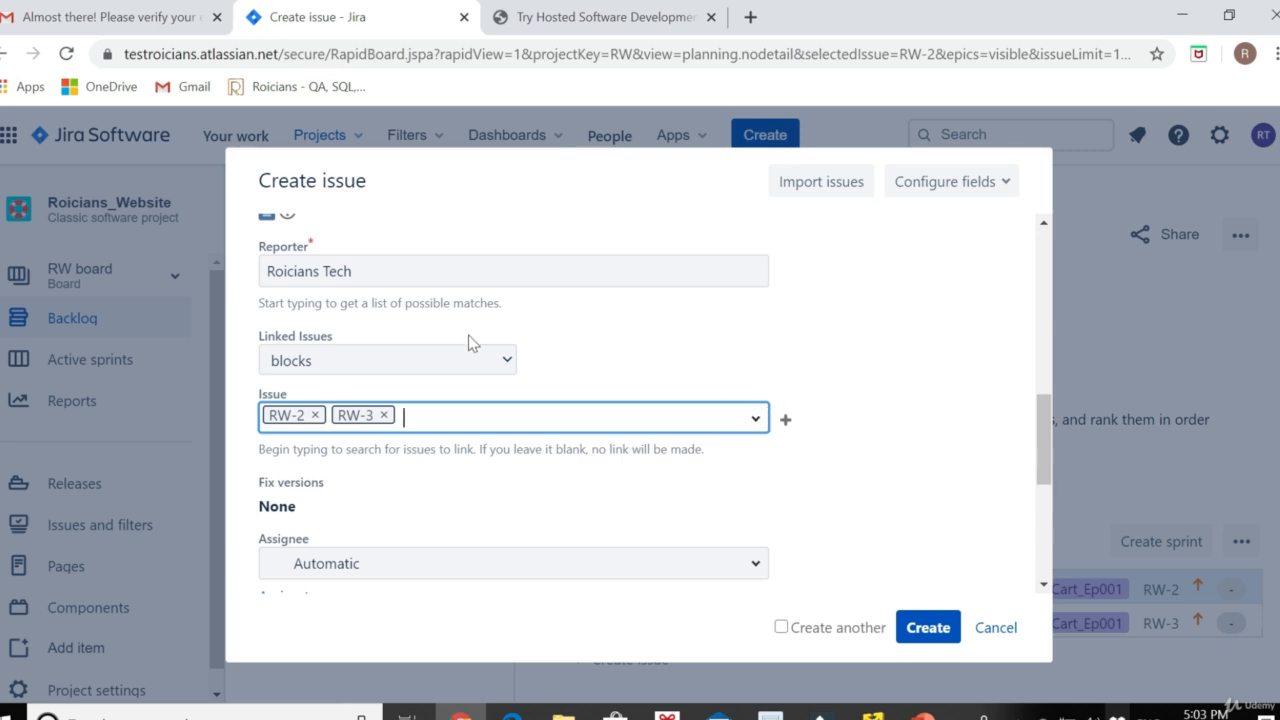
Set the task's Epic Link to Website_Cart_Ep001 with Create another switched on
scroll(486, 455, "down", 4)
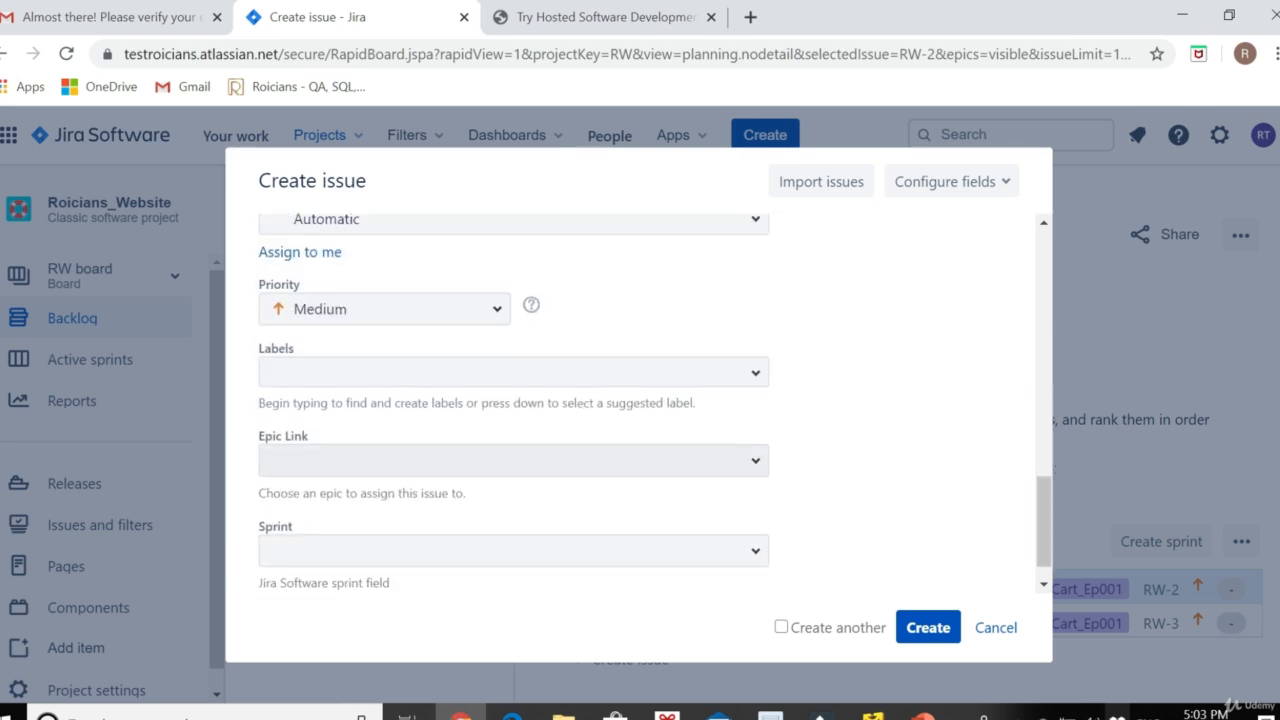
left_click(756, 462)
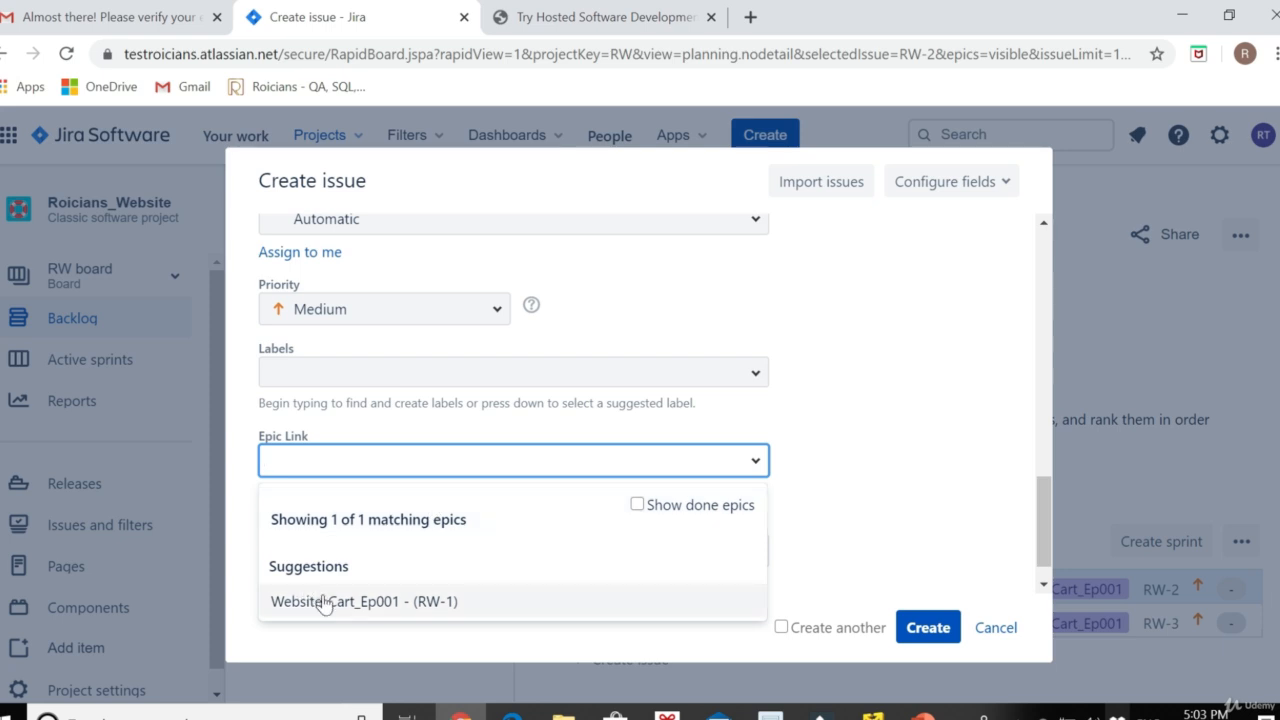
left_click(324, 602)
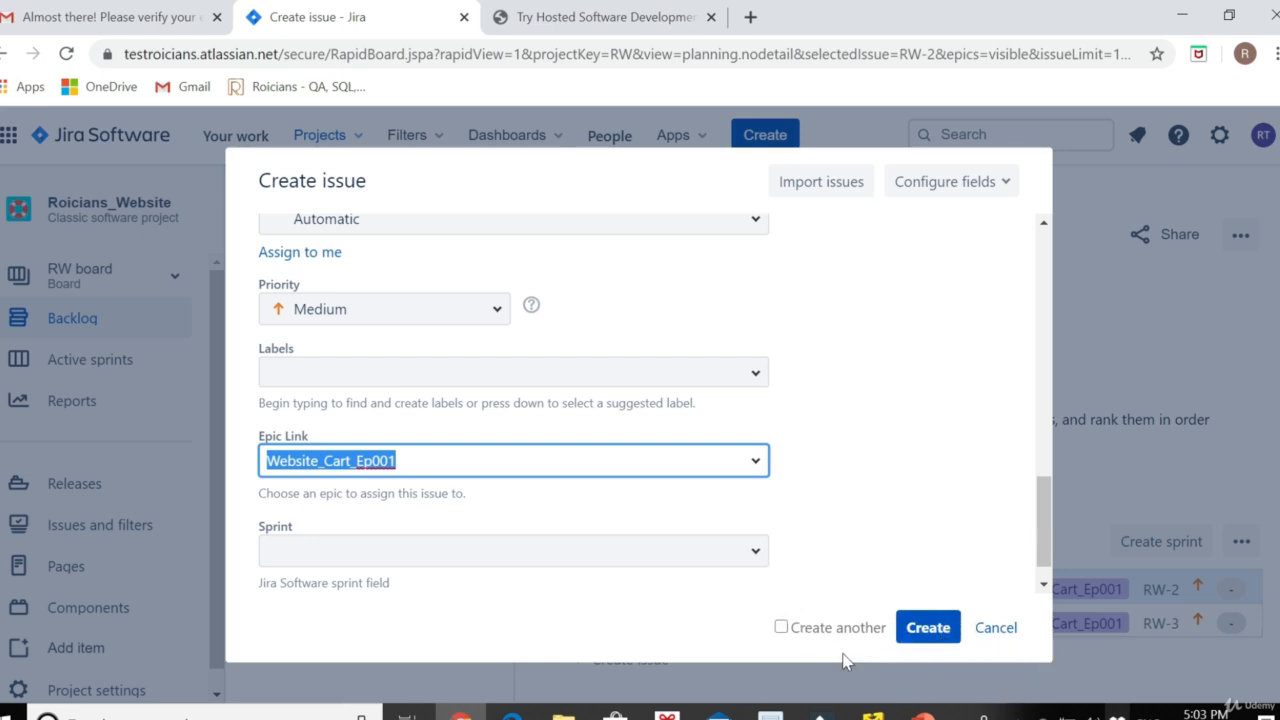
left_click(782, 630)
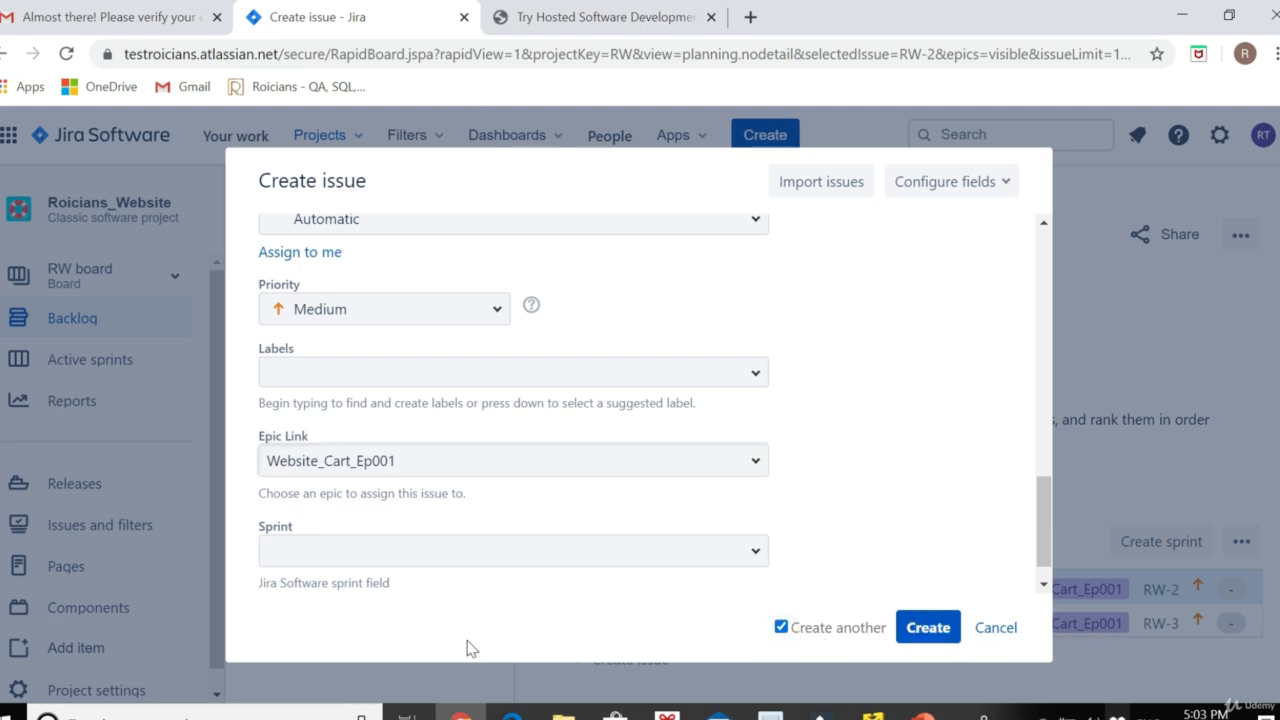
Turn off Create another, create task RW-4, and close the Create a sprint tip
left_click(781, 626)
left_click(928, 630)
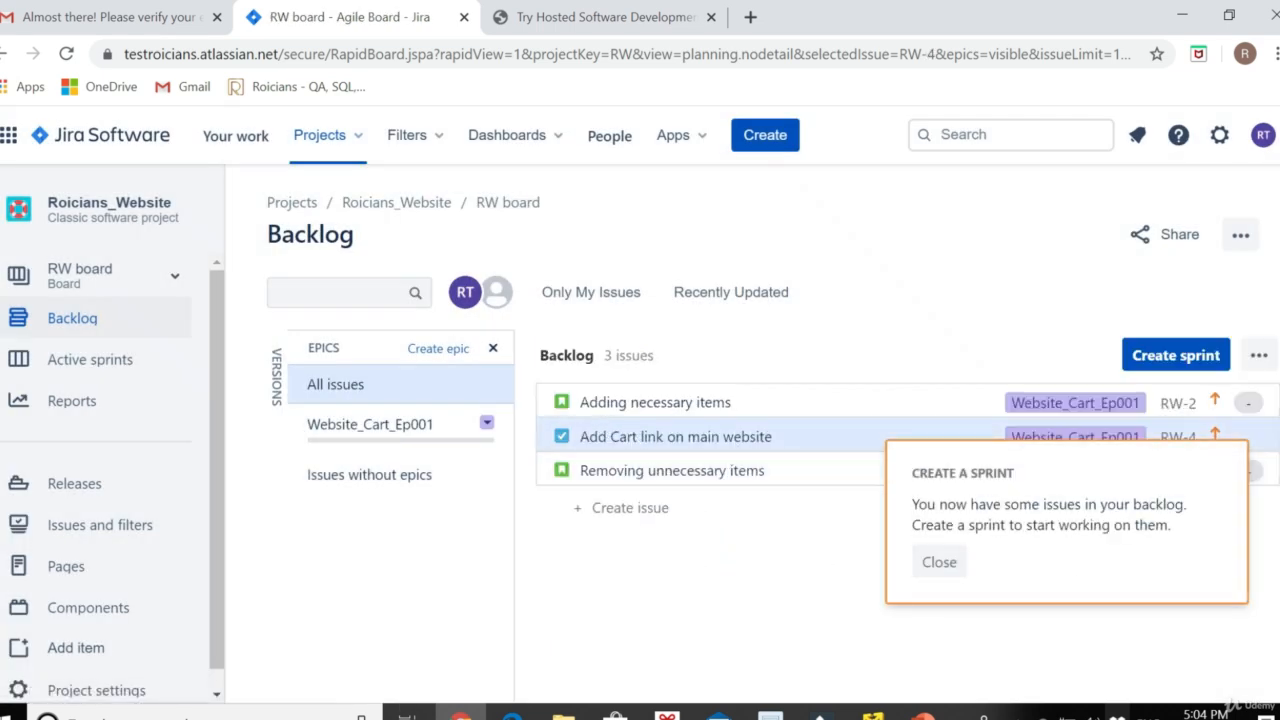
left_click(939, 562)
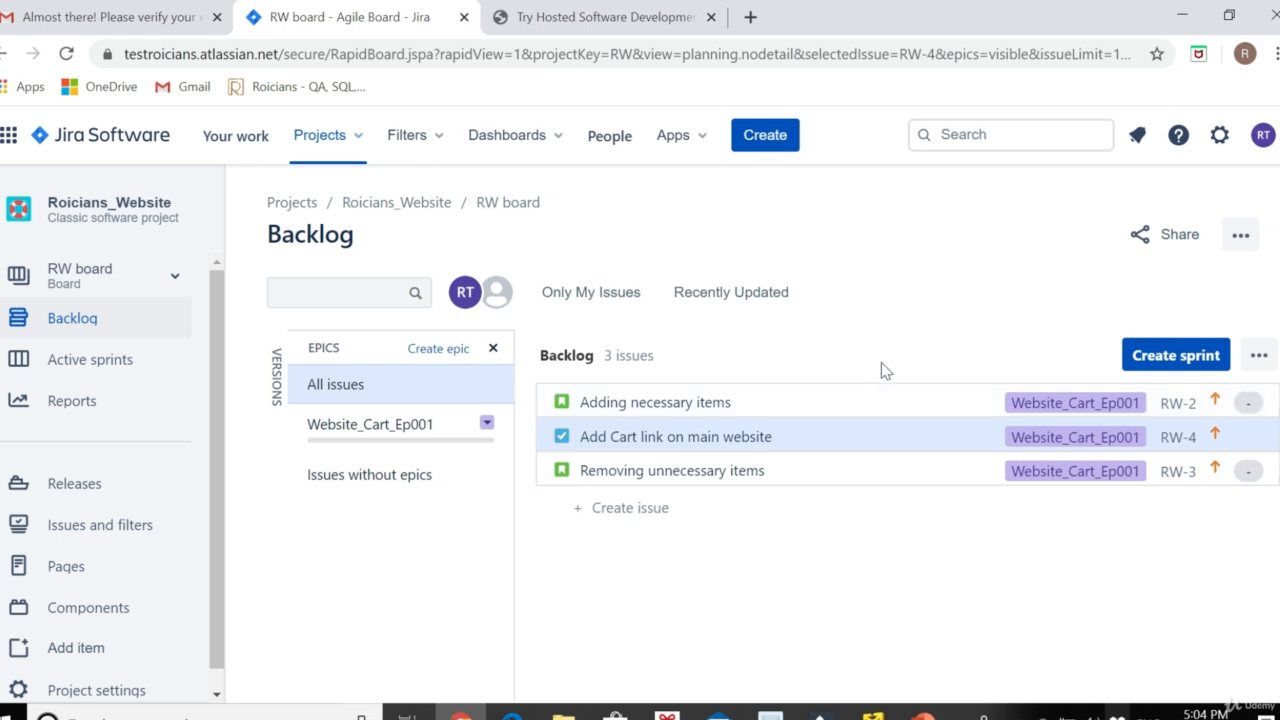